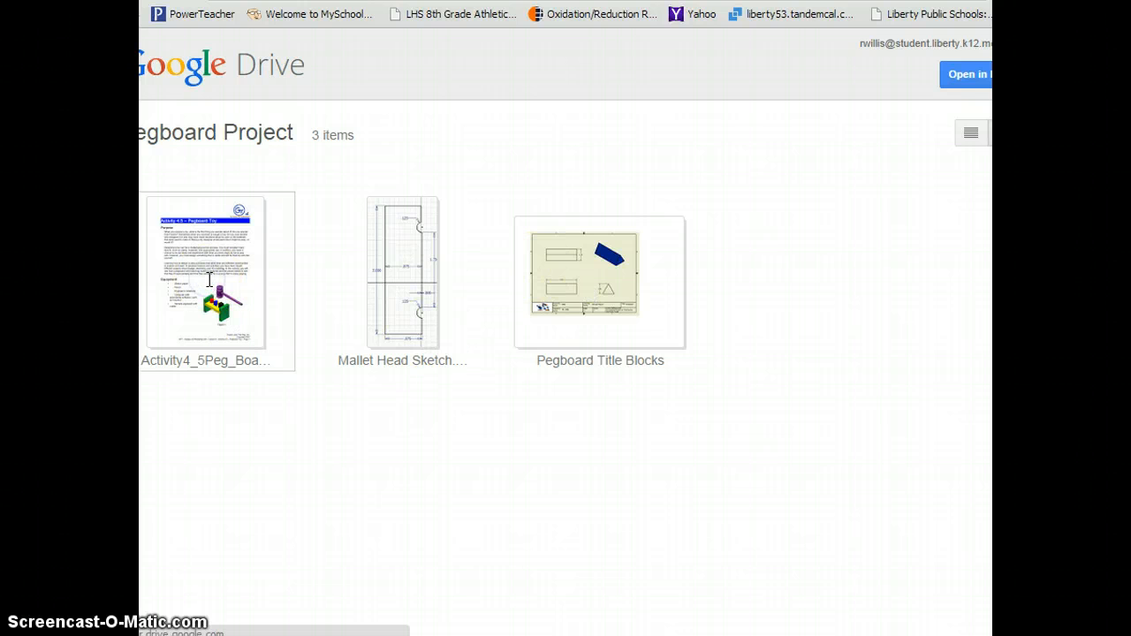
- Open Activity4_5Peg_Board_Toy.doc and read through the mallet head instructions, including the sketch profile, tangent work plane and hole specifications
click(240, 277)
scroll(512, 318, down, 6)
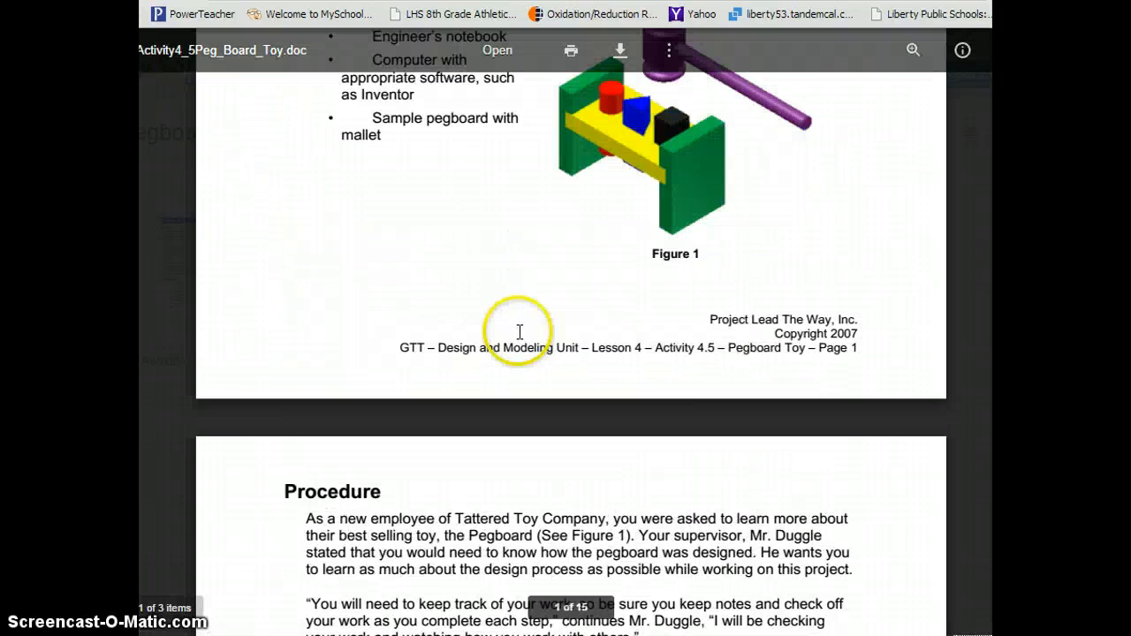
scroll(519, 332, down, 20)
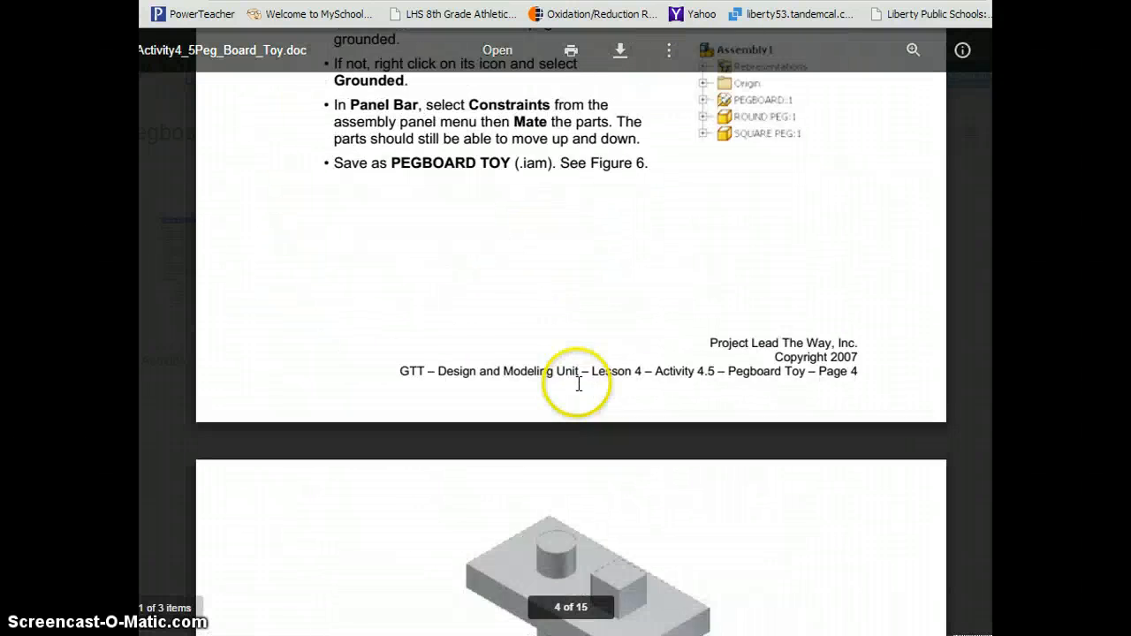
scroll(579, 383, down, 20)
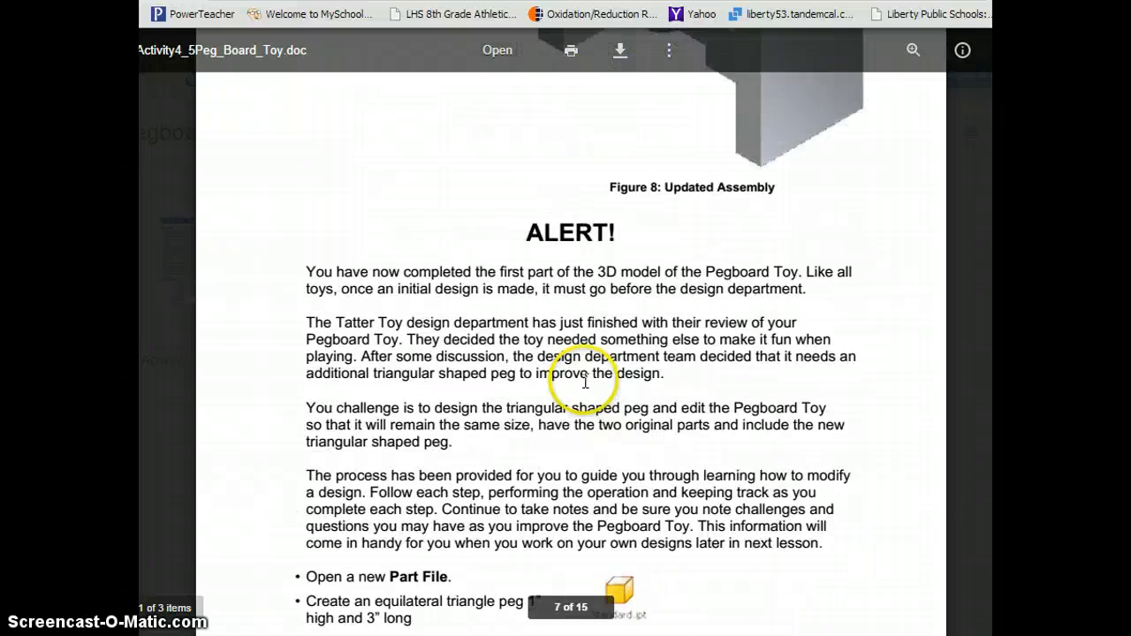
scroll(585, 382, down, 20)
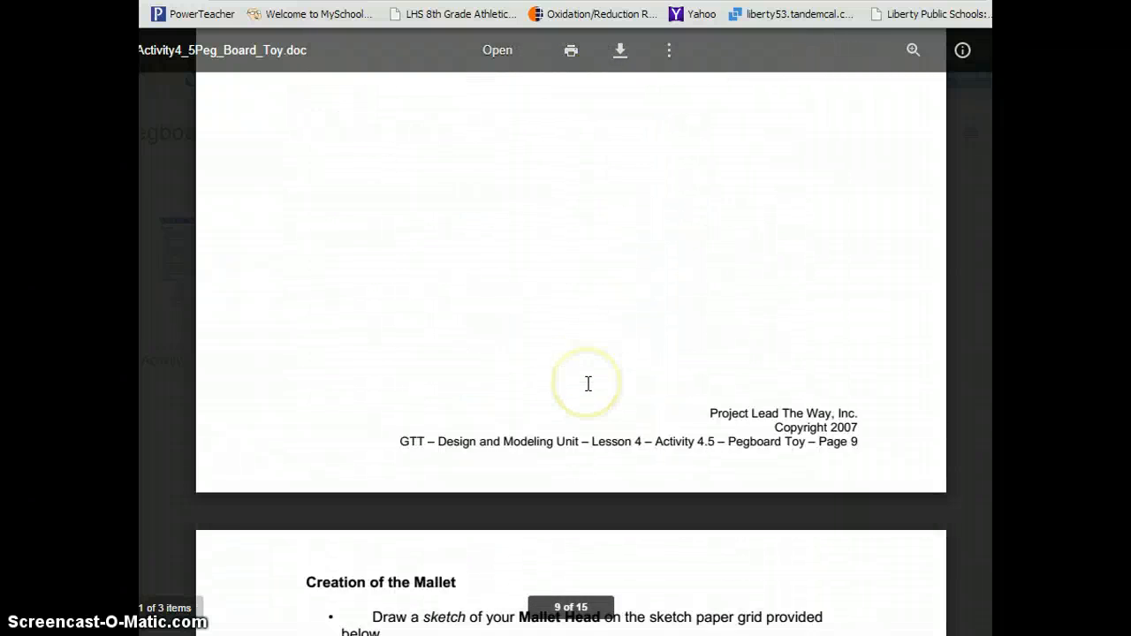
scroll(588, 384, down, 20)
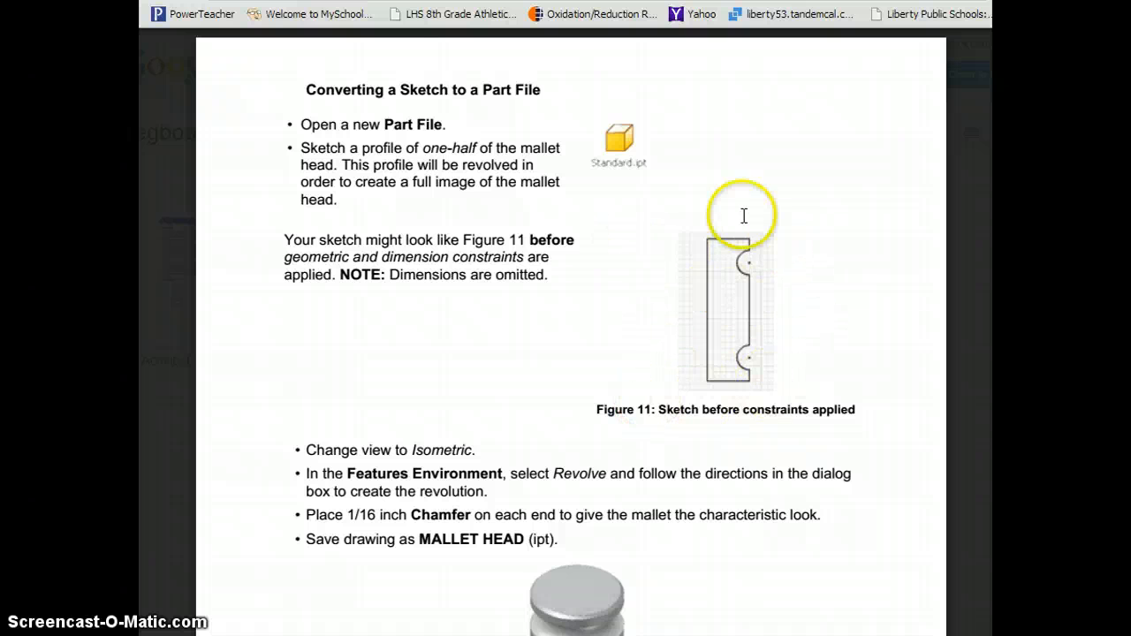
scroll(634, 310, down, 10)
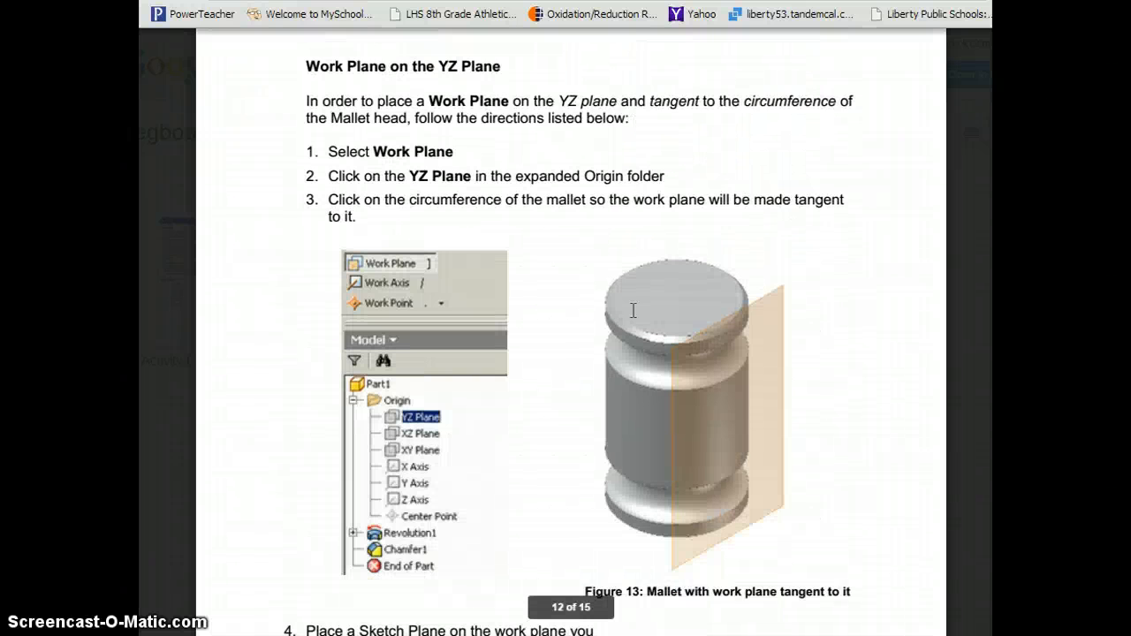
scroll(632, 309, down, 2)
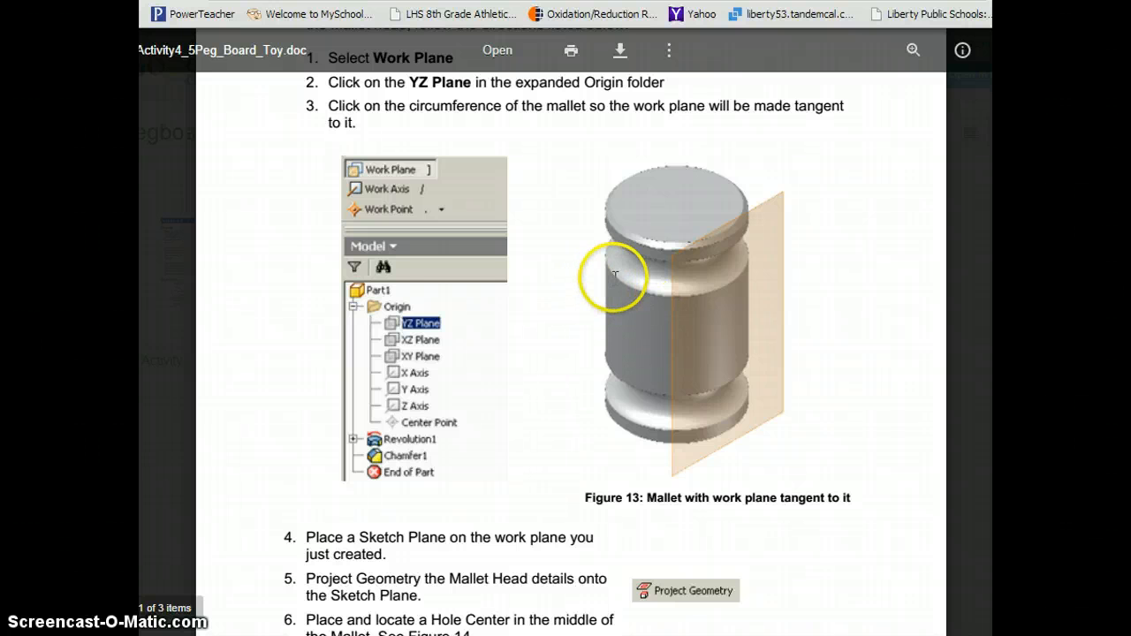
scroll(616, 276, down, 10)
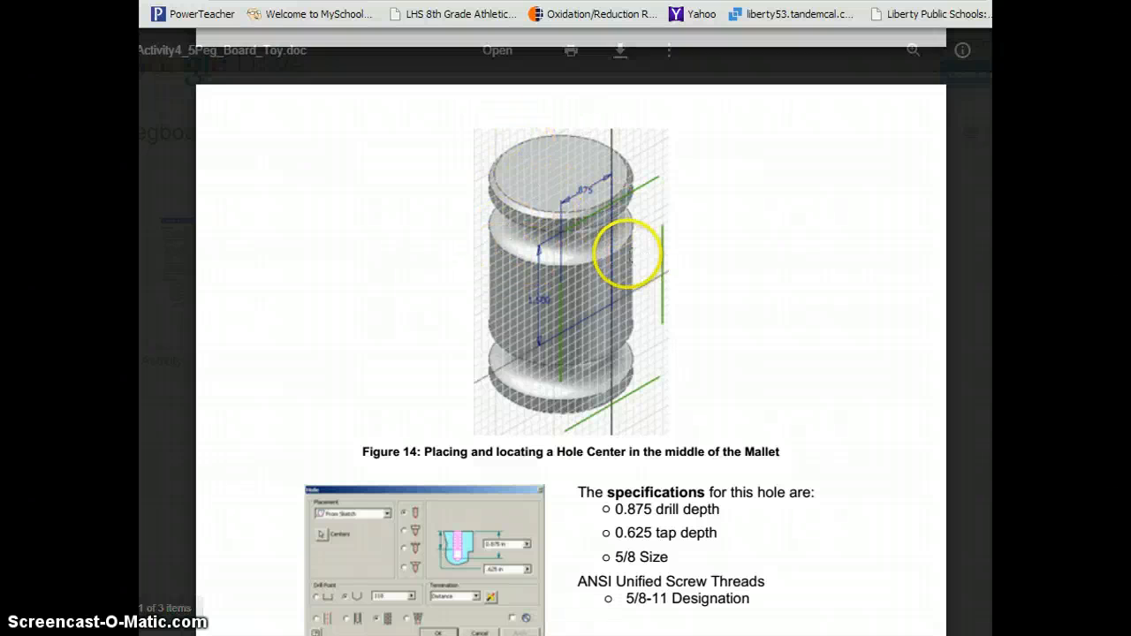
scroll(618, 269, down, 3)
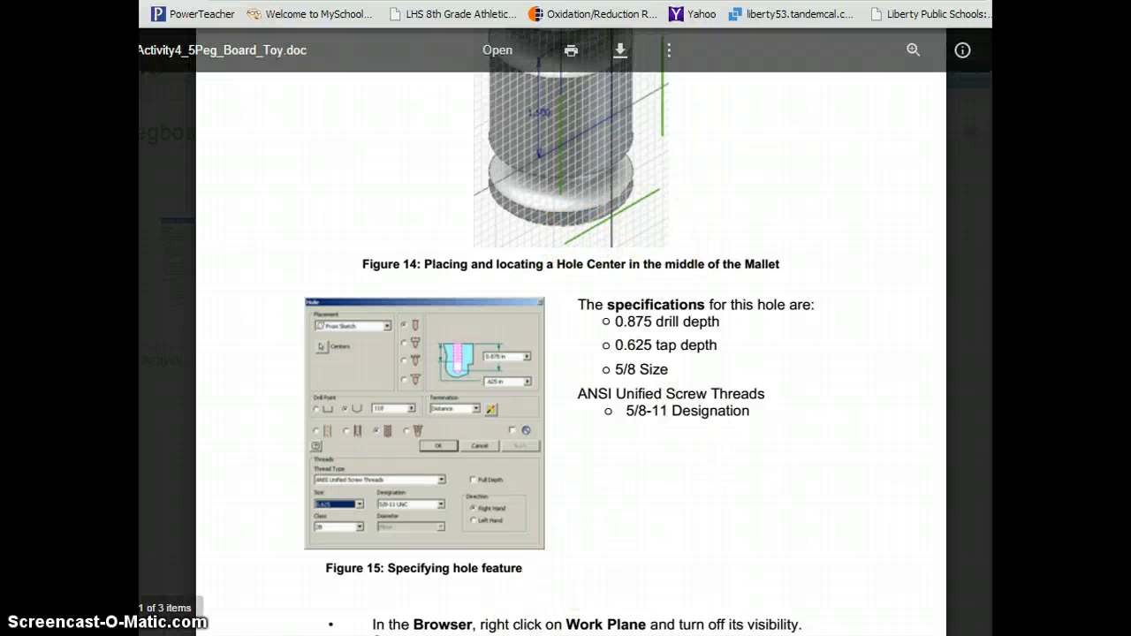
- Switch to Inventor, create a new part from the Standard.ipt template, and start a 2D sketch on the XY plane
key(alt+Tab)
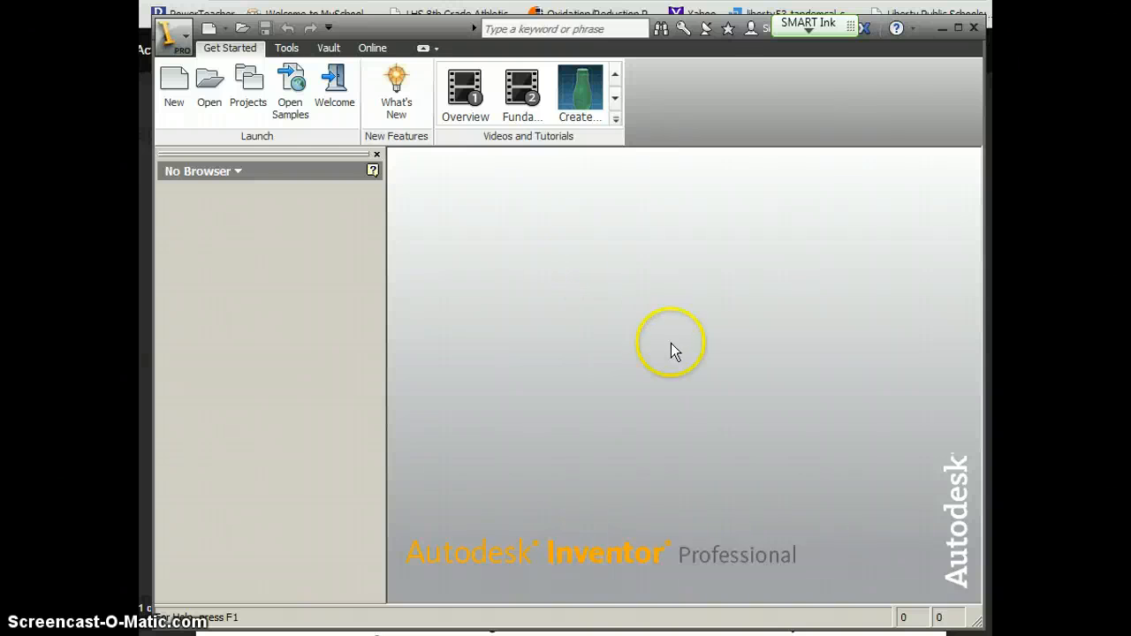
click(175, 91)
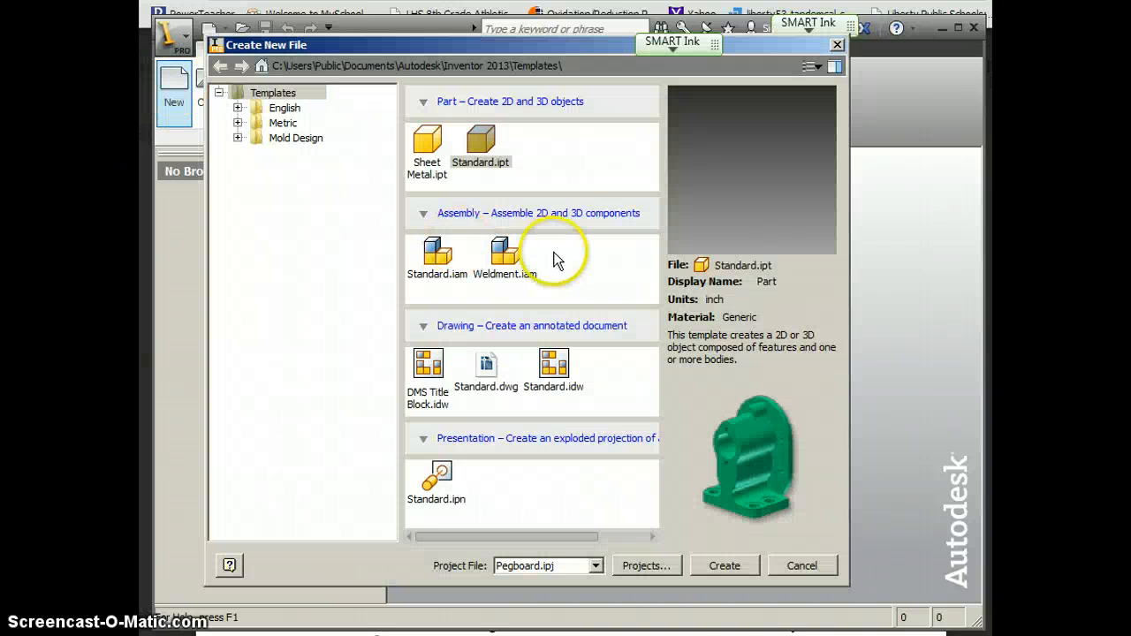
double_click(480, 146)
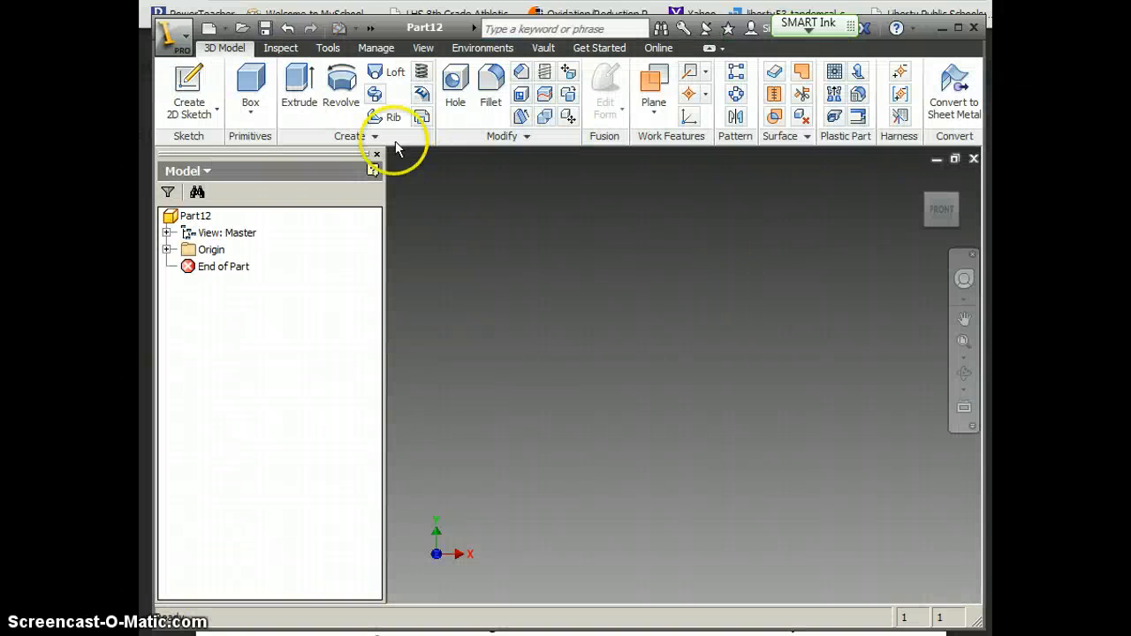
click(191, 81)
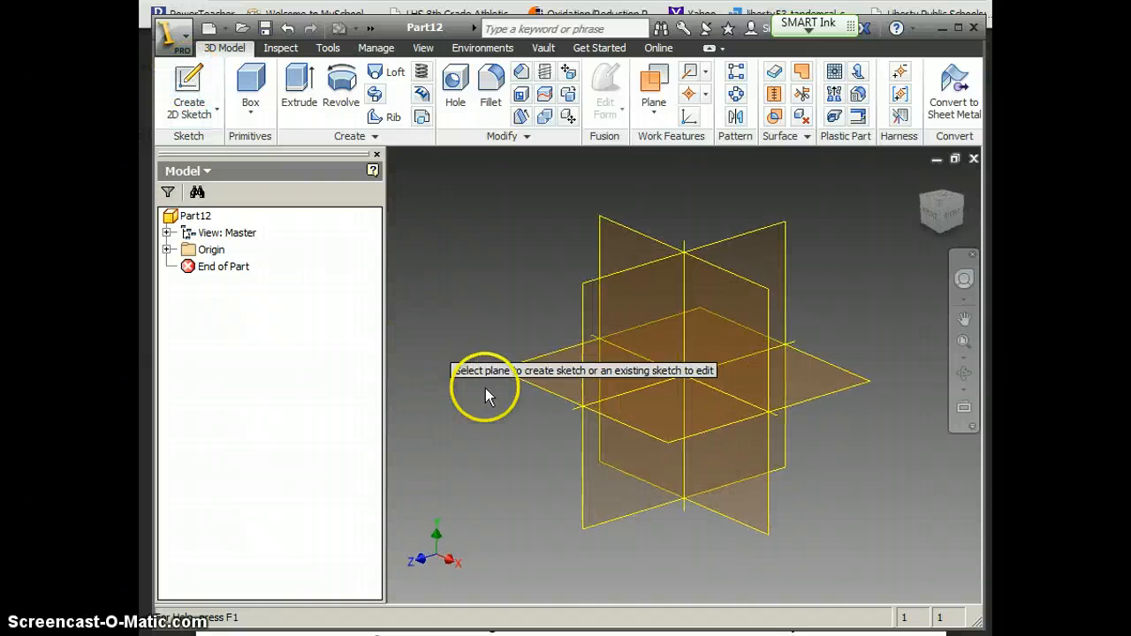
click(740, 301)
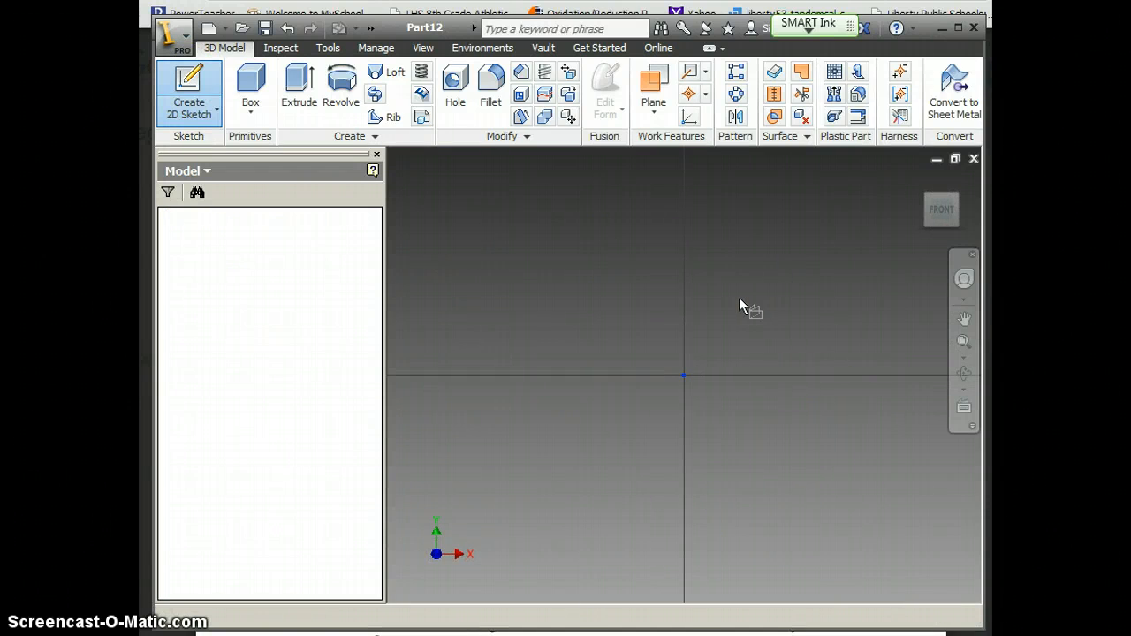
click(740, 270)
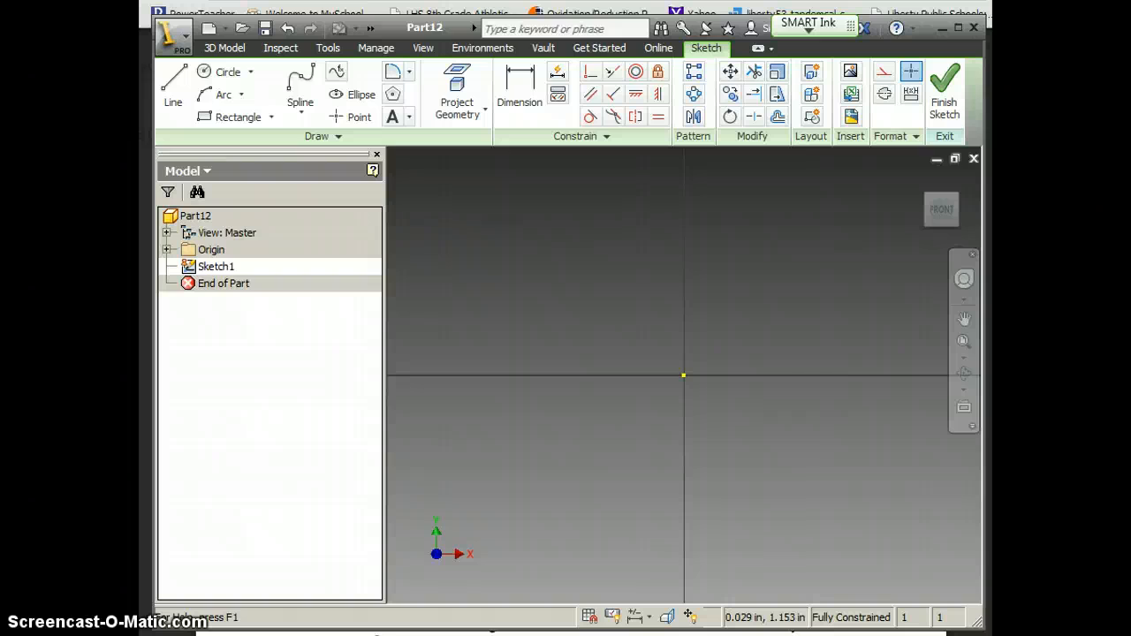
- Switch to Google Drive, review the Figure 11 mallet profile, and open the Mallet Head Sketch image to examine its dimensions
key(alt+Tab)
scroll(605, 303, up, 10)
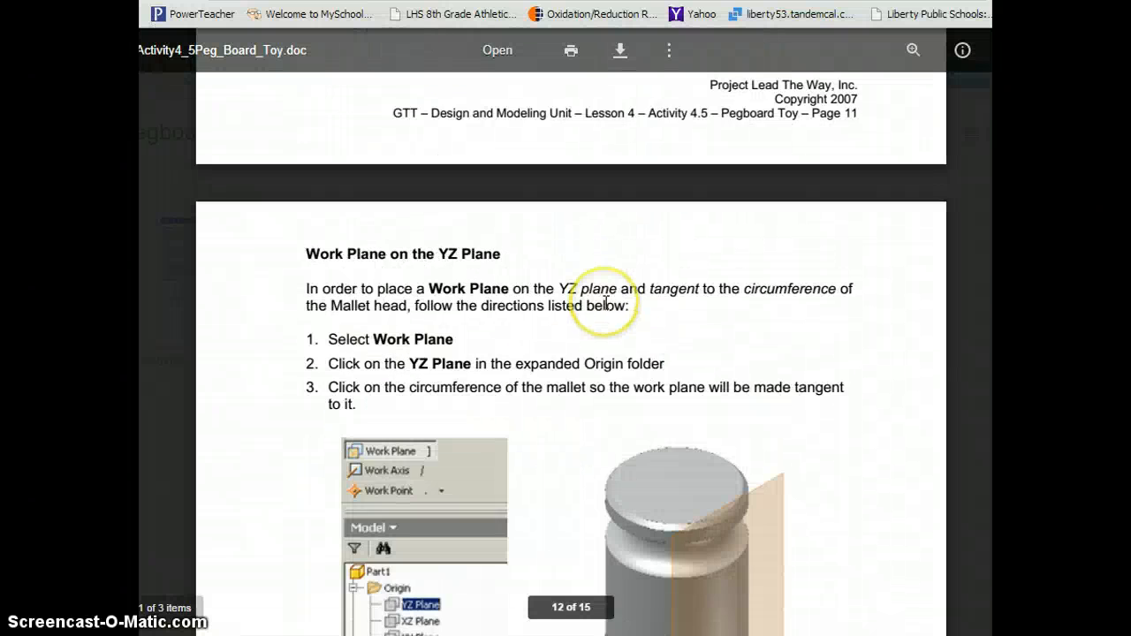
scroll(605, 303, up, 10)
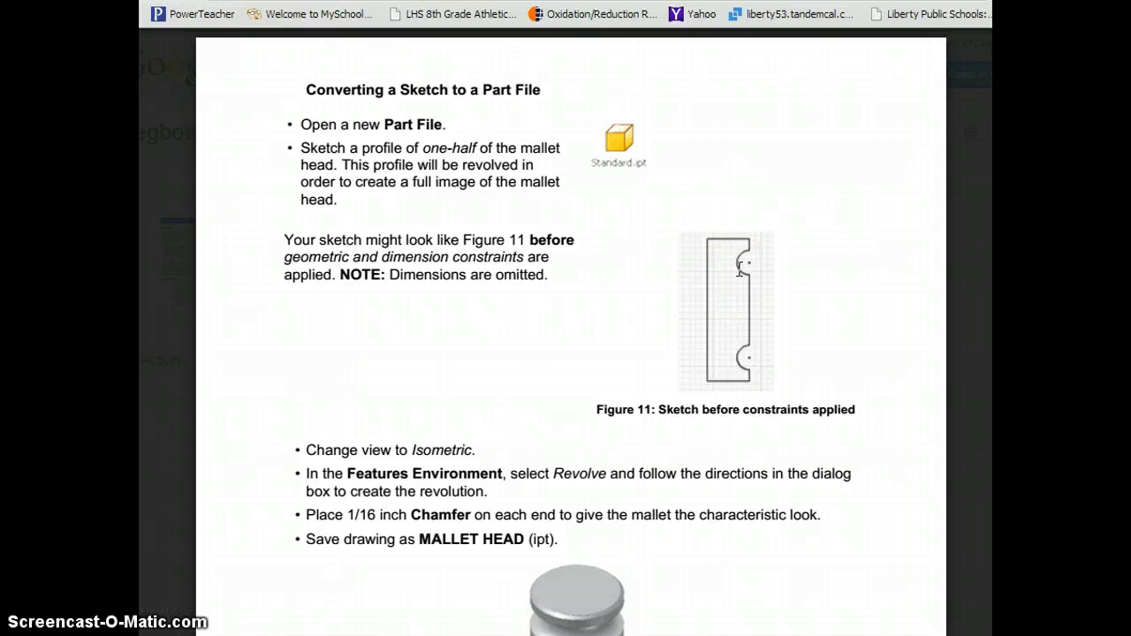
key(Escape)
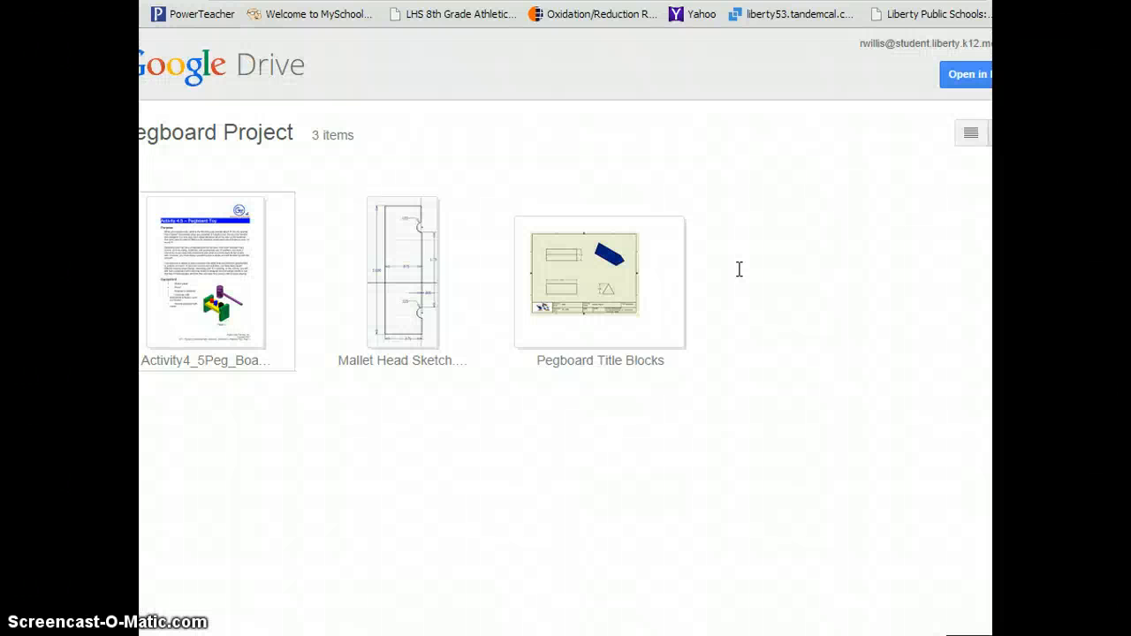
click(409, 281)
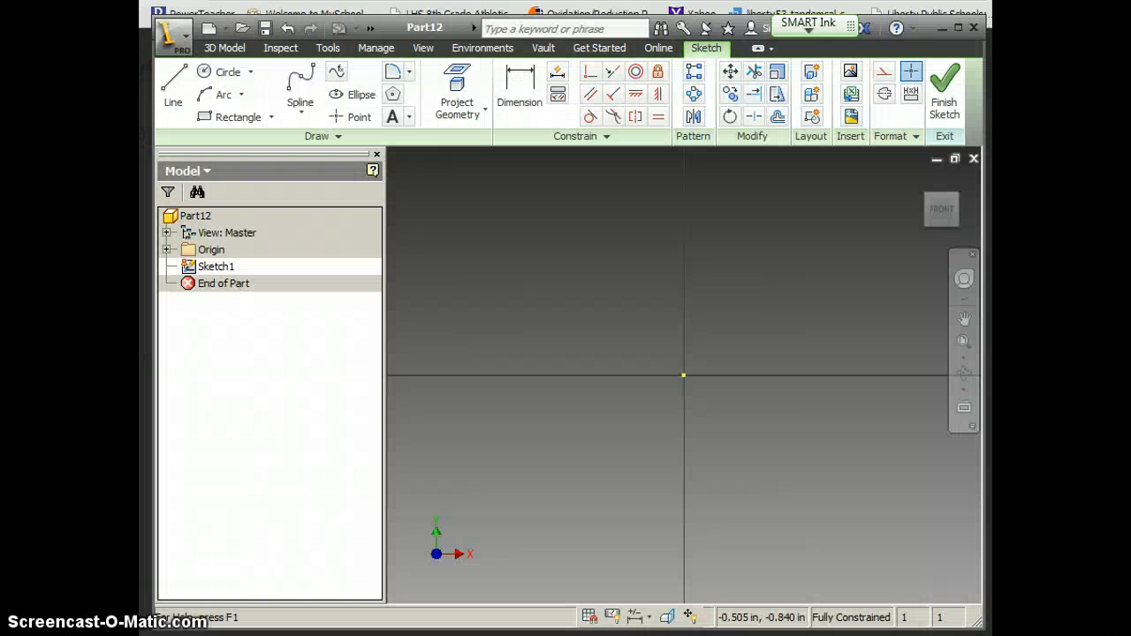
- In Inventor, sketch an upright two-point rectangle around the origin, 0.875 in wide and 3 in high
click(228, 117)
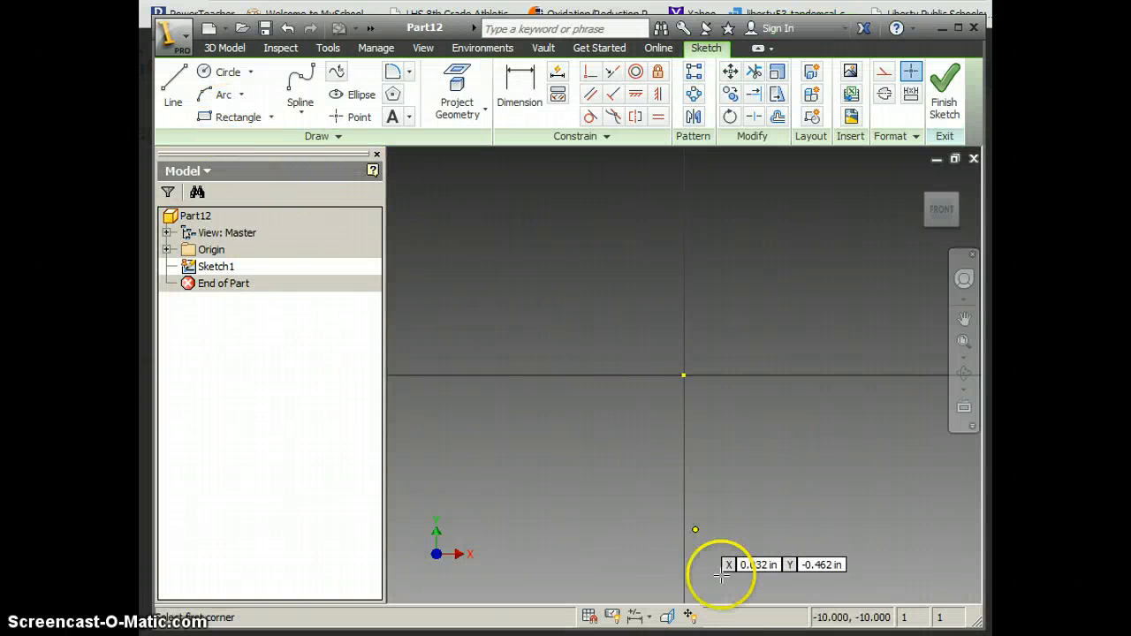
click(605, 491)
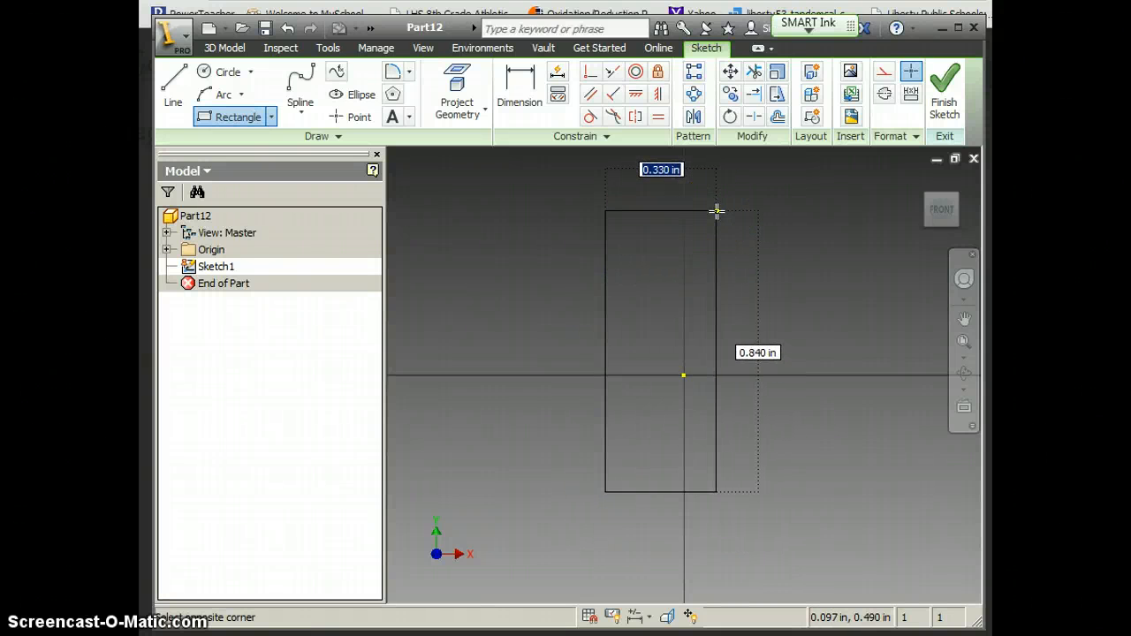
text(.)
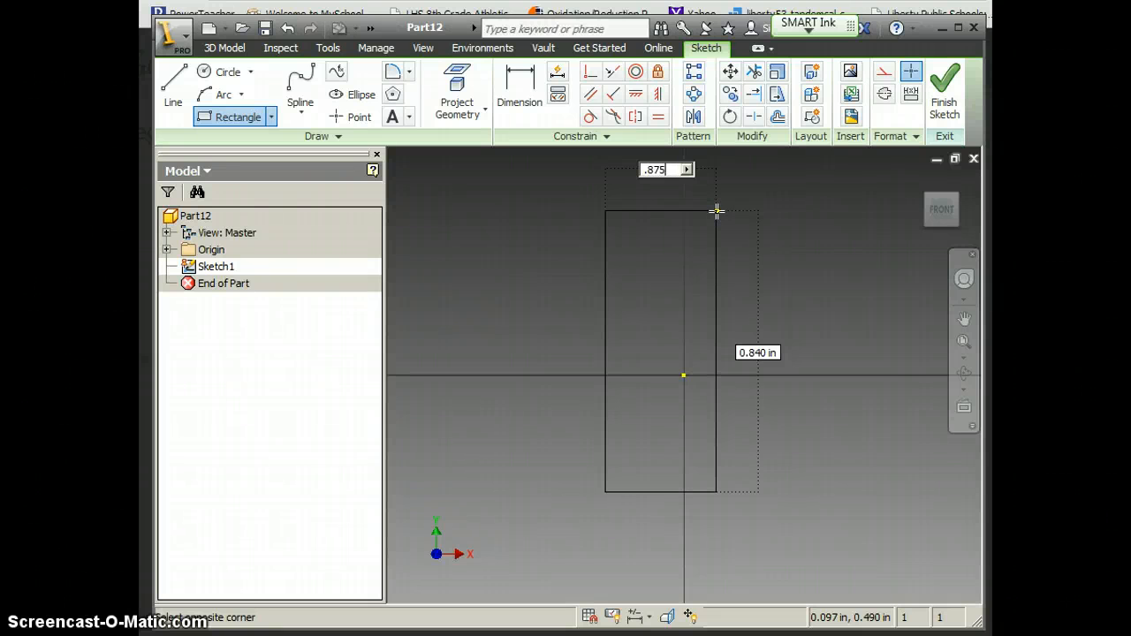
text(875)
key(Tab)
text(3)
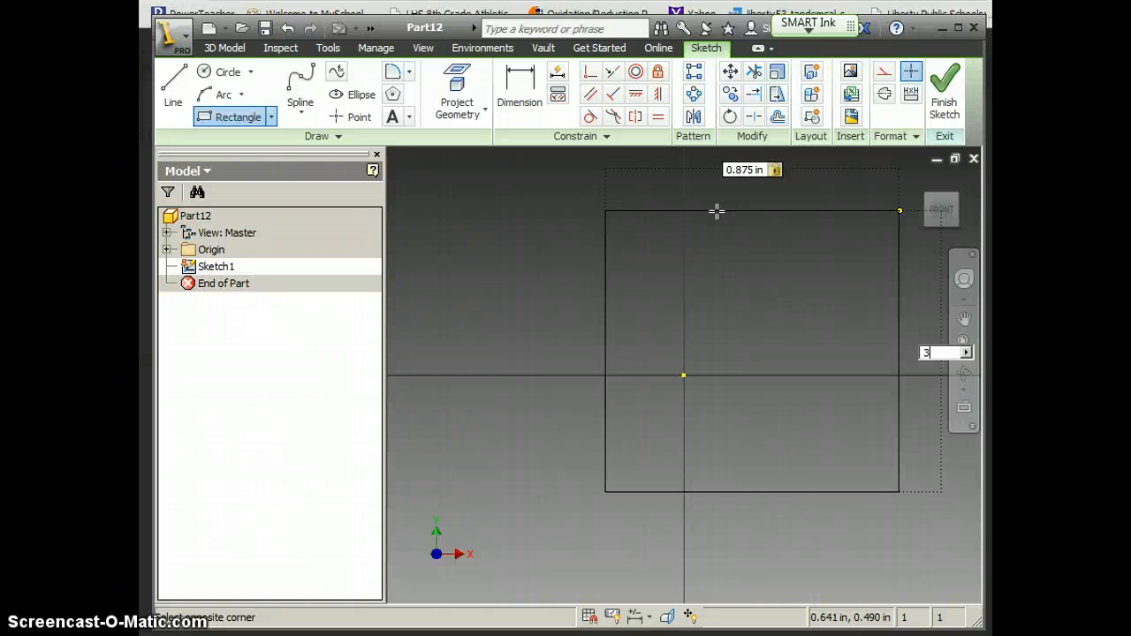
key(Return)
- Check the groove size in the Mallet Head Sketch, and draw a 0.25 in diameter circle centred on the rectangle's right edge near its upper end
scroll(850, 362, up, 8)
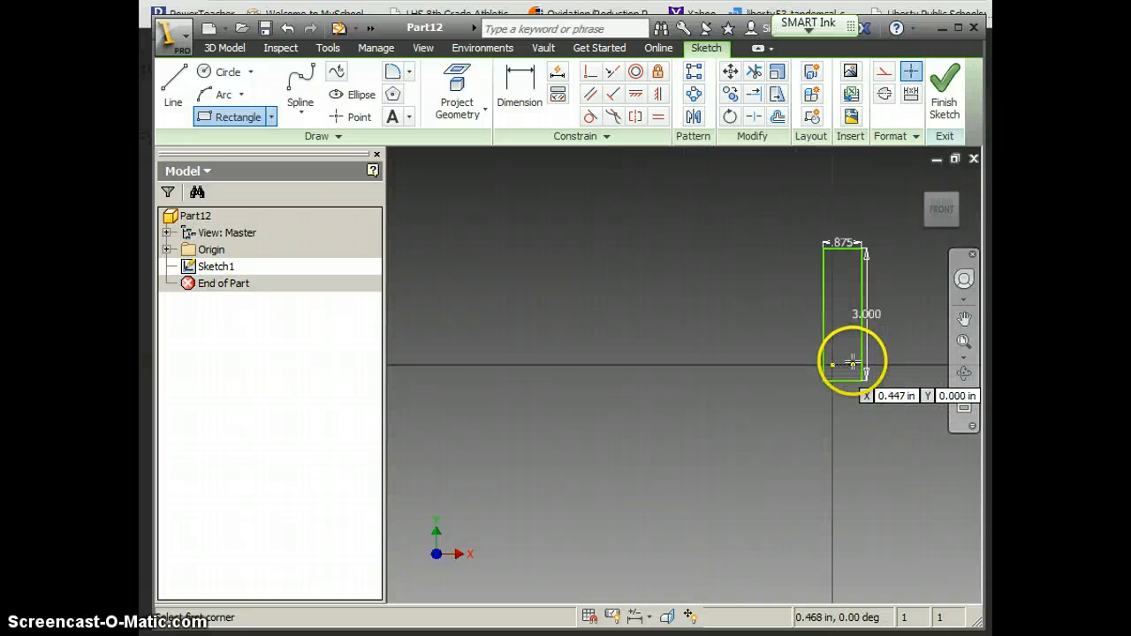
mouse_move(866, 328)
middle_down()
mouse_move(631, 328)
mouse_move(610, 345)
middle_up()
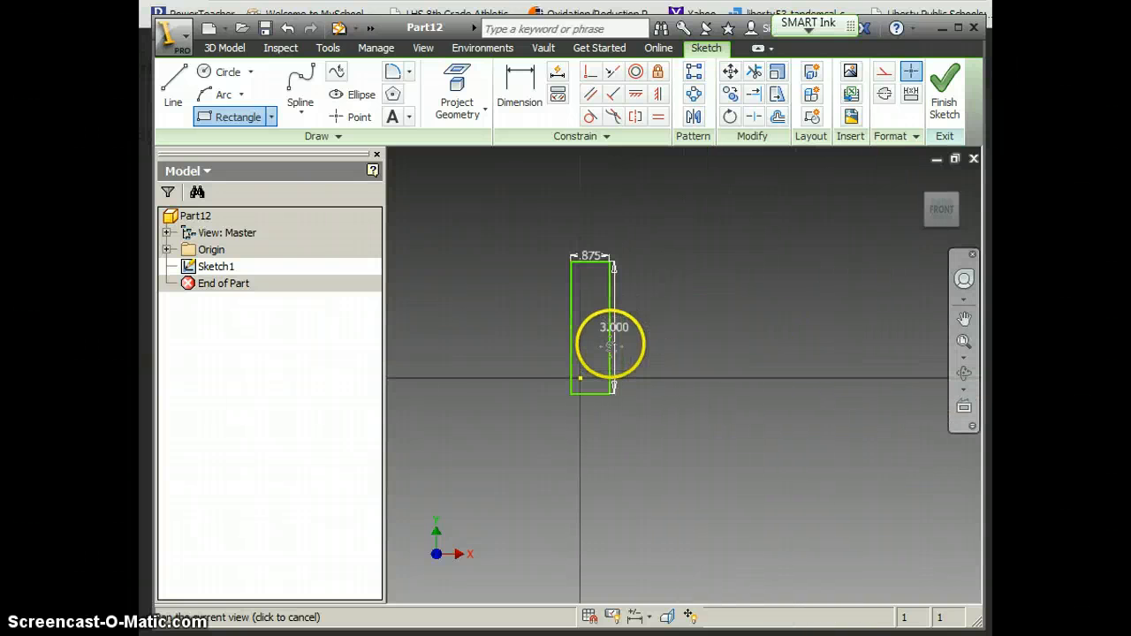
scroll(627, 327, down, 3)
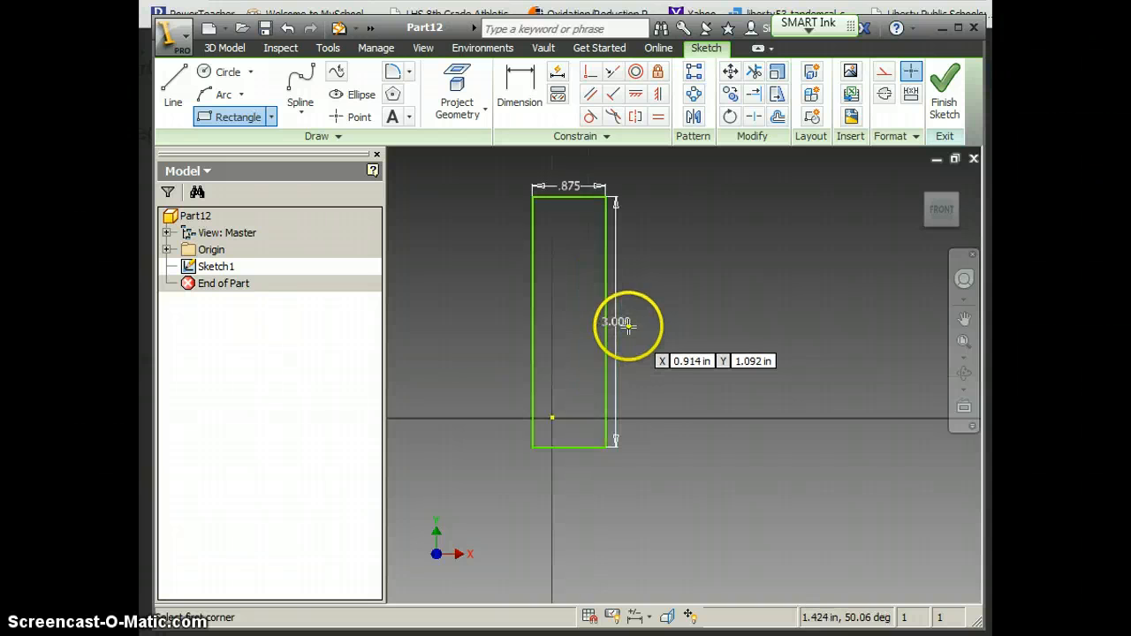
scroll(627, 327, down, 3)
scroll(626, 315, up, 3)
mouse_move(627, 315)
middle_down()
mouse_move(633, 305)
mouse_move(681, 336)
middle_up()
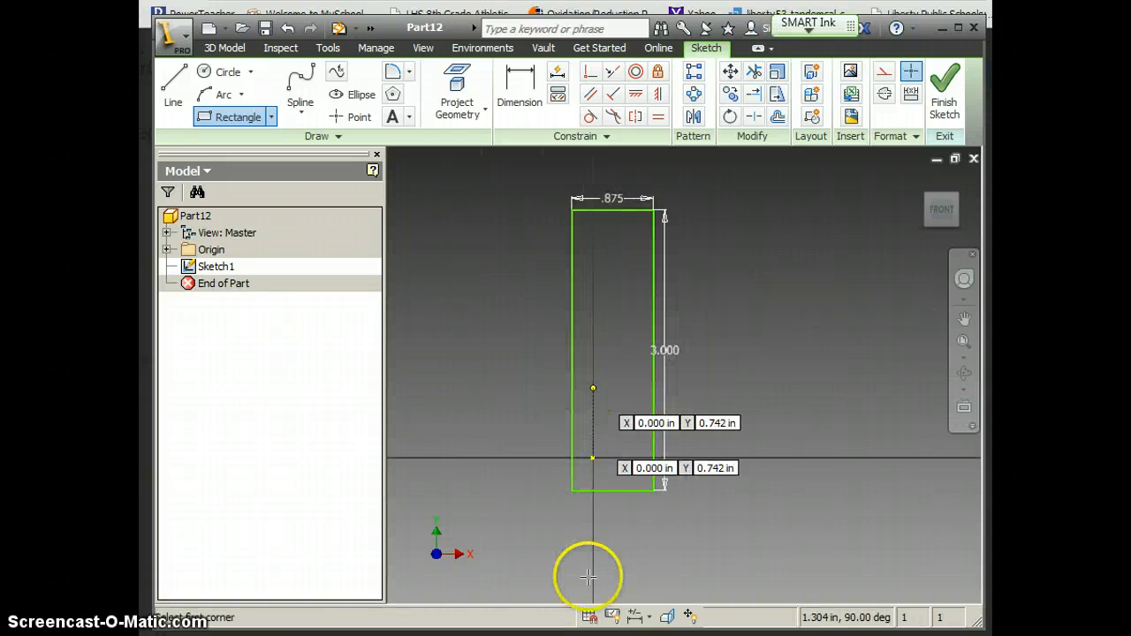
click(603, 635)
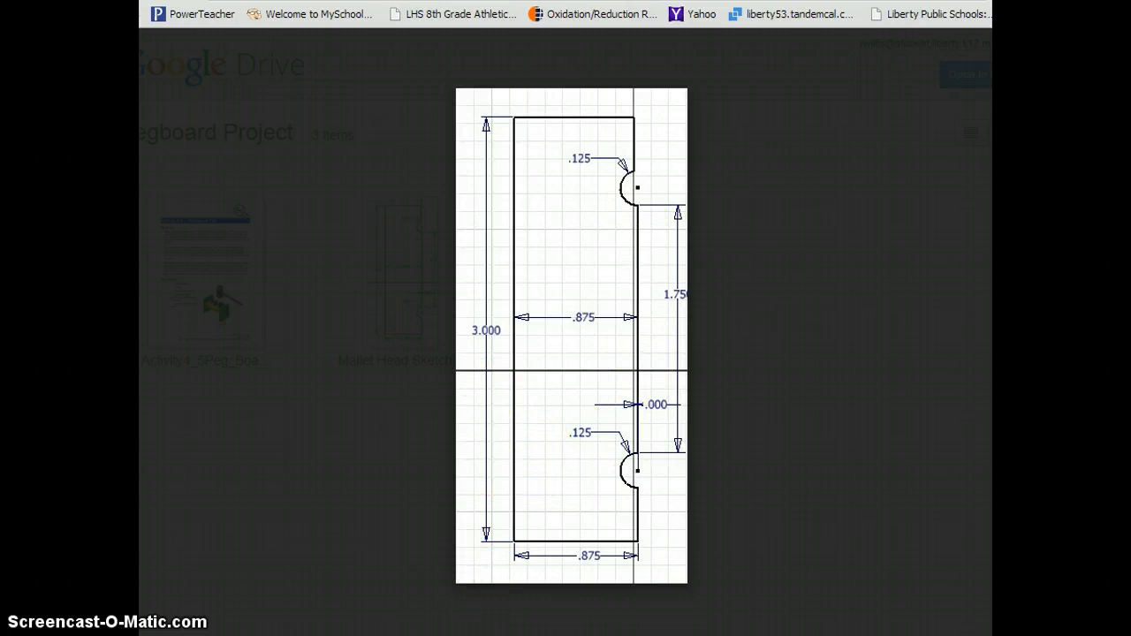
key(alt+Tab)
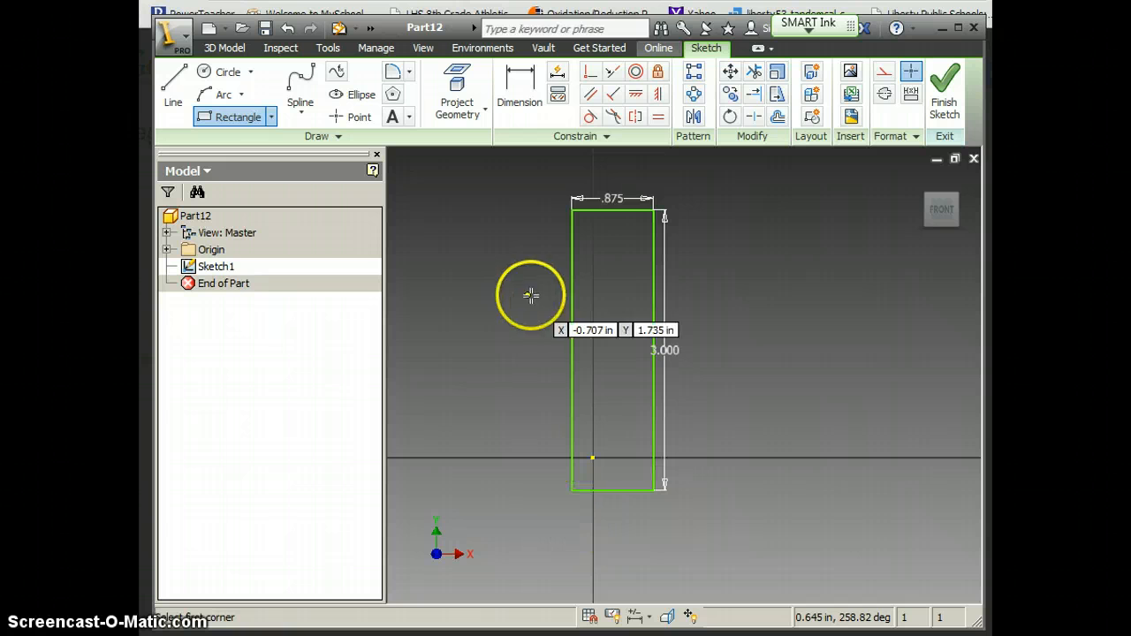
click(223, 73)
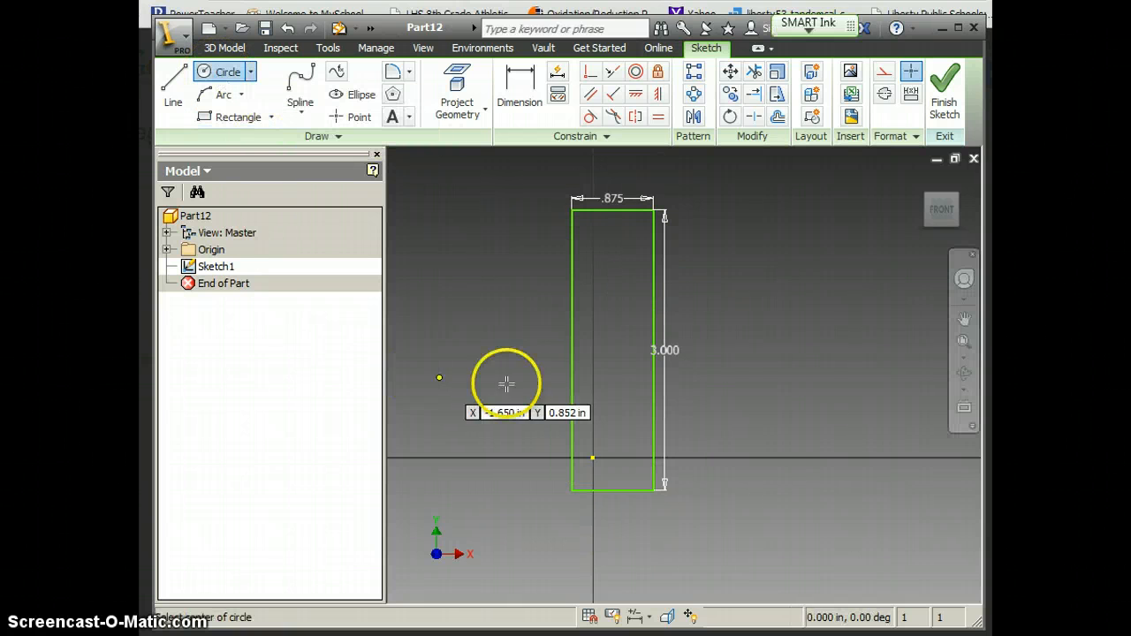
click(655, 268)
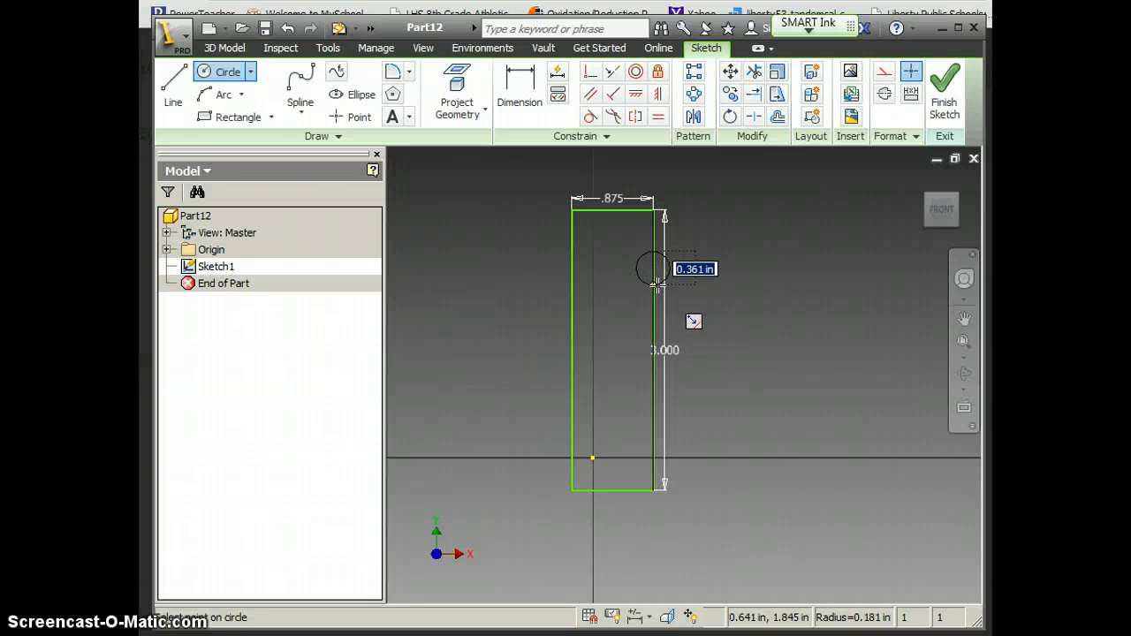
text(.25)
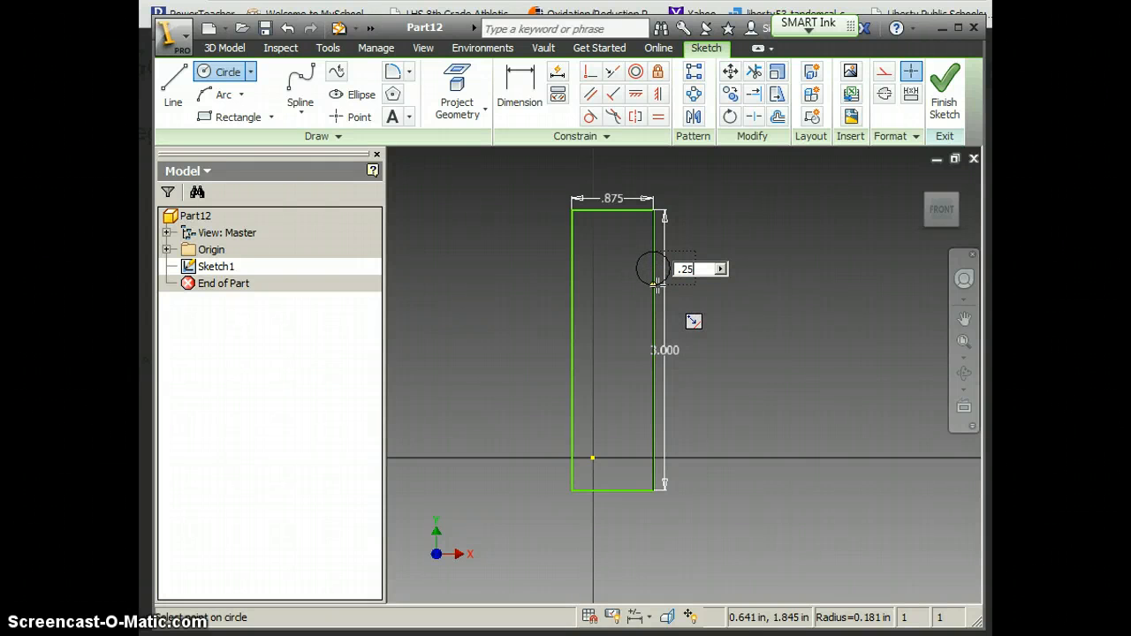
key(Return)
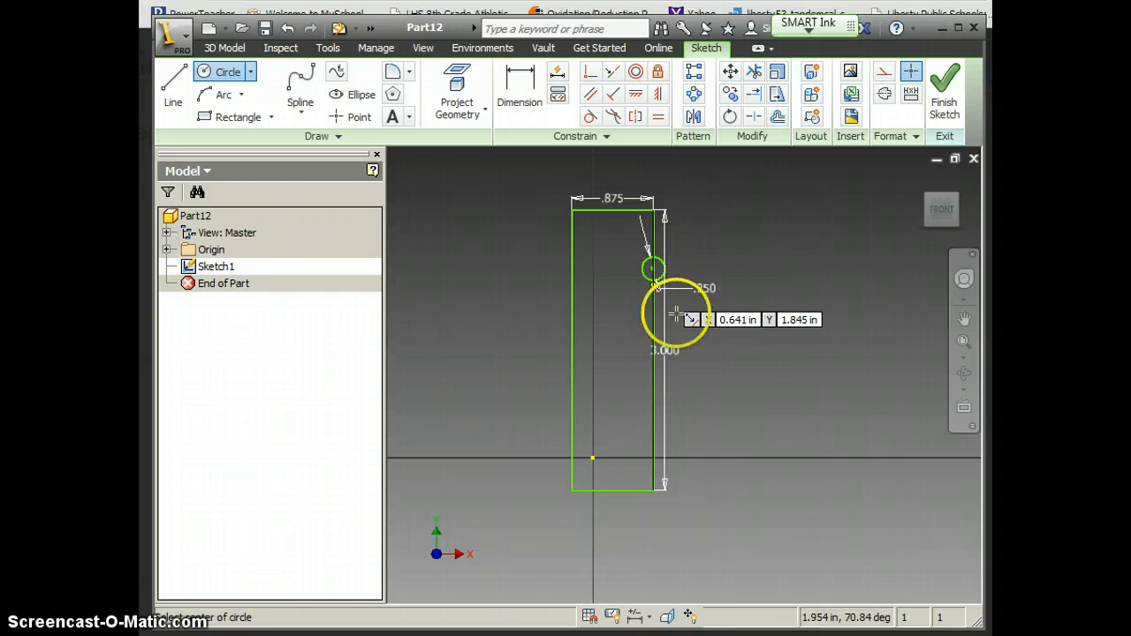
- Draw a second 0.25 in diameter circle centred on the rectangle's right edge near its lower end, and compare it with the Mallet Head Sketch
click(653, 439)
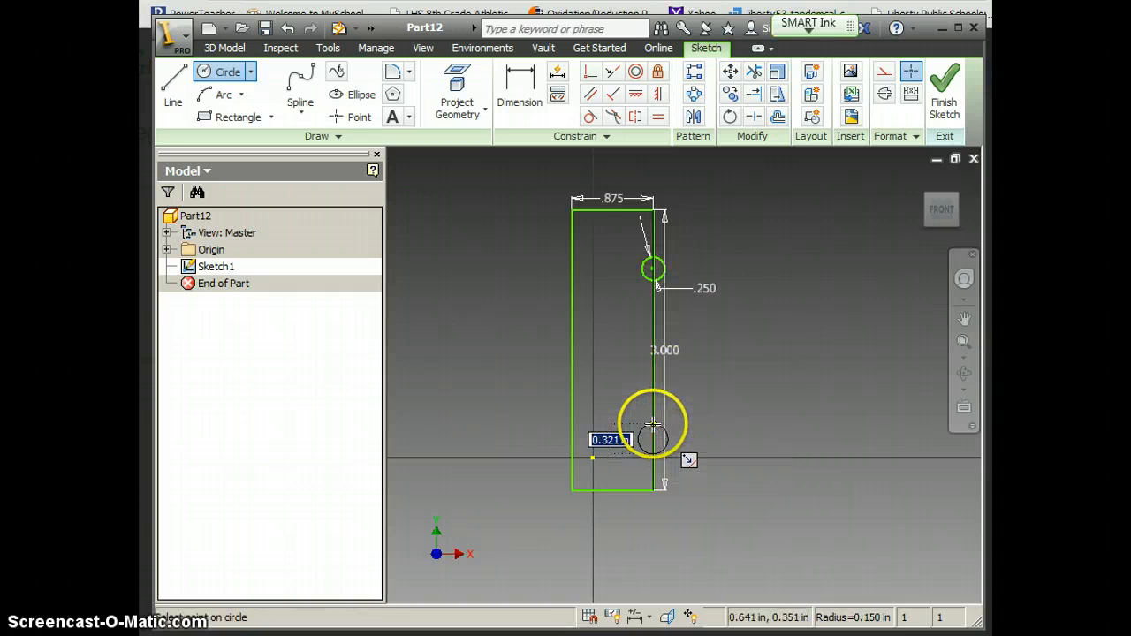
text(.25)
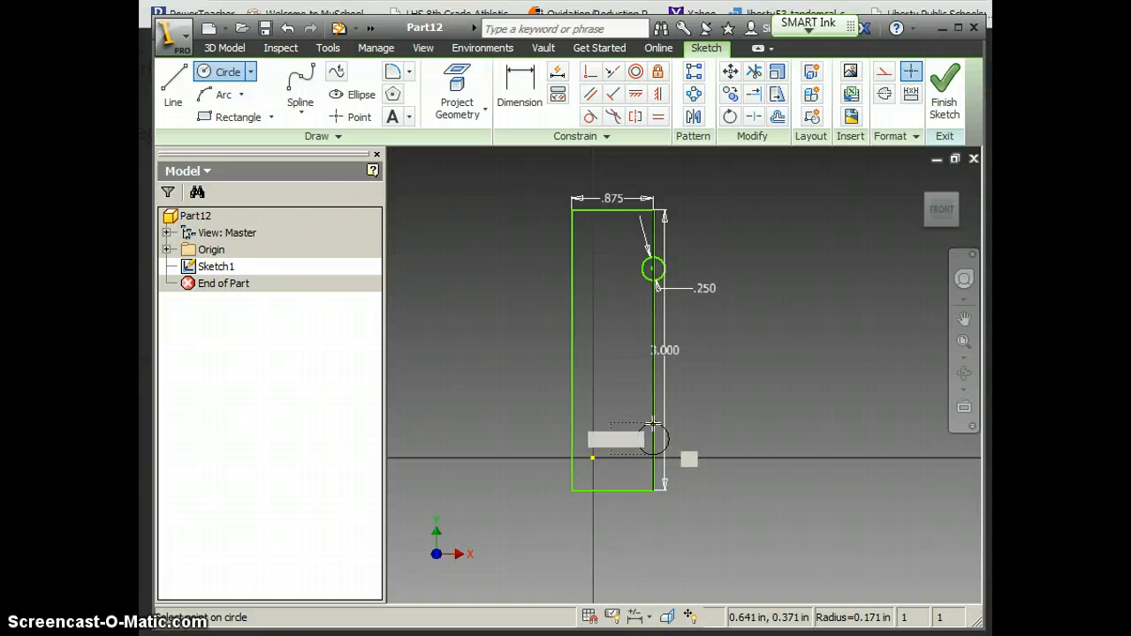
key(Return)
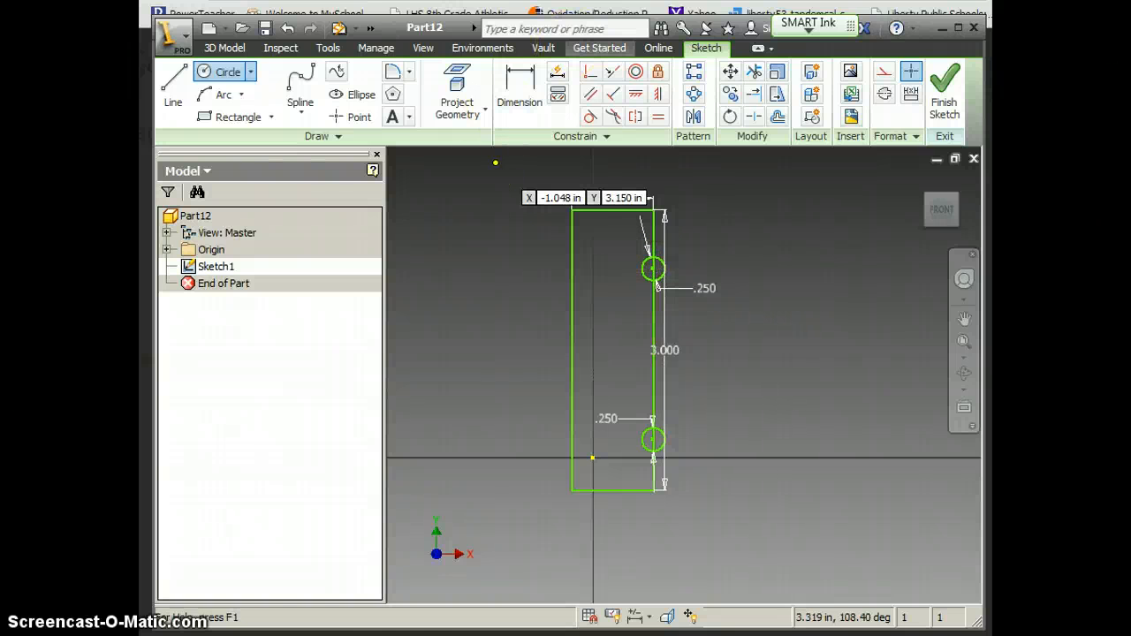
key(alt+Tab)
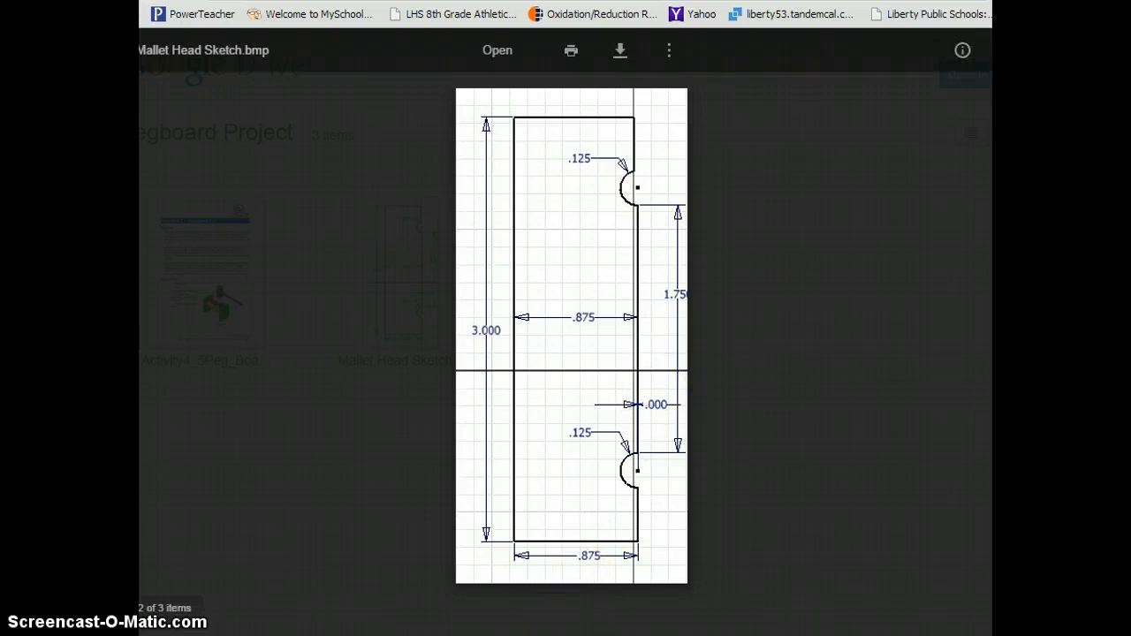
key(alt+Tab)
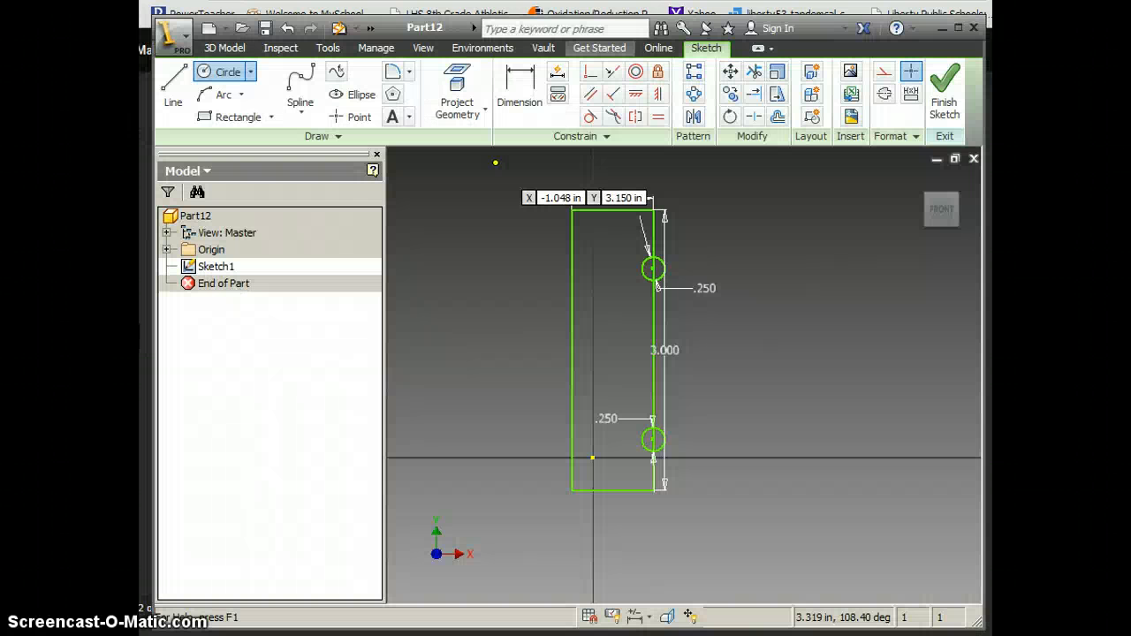
- Trim the outer halves of both circles and the rectangle edge segments inside them to leave two semicircular grooves
click(530, 102)
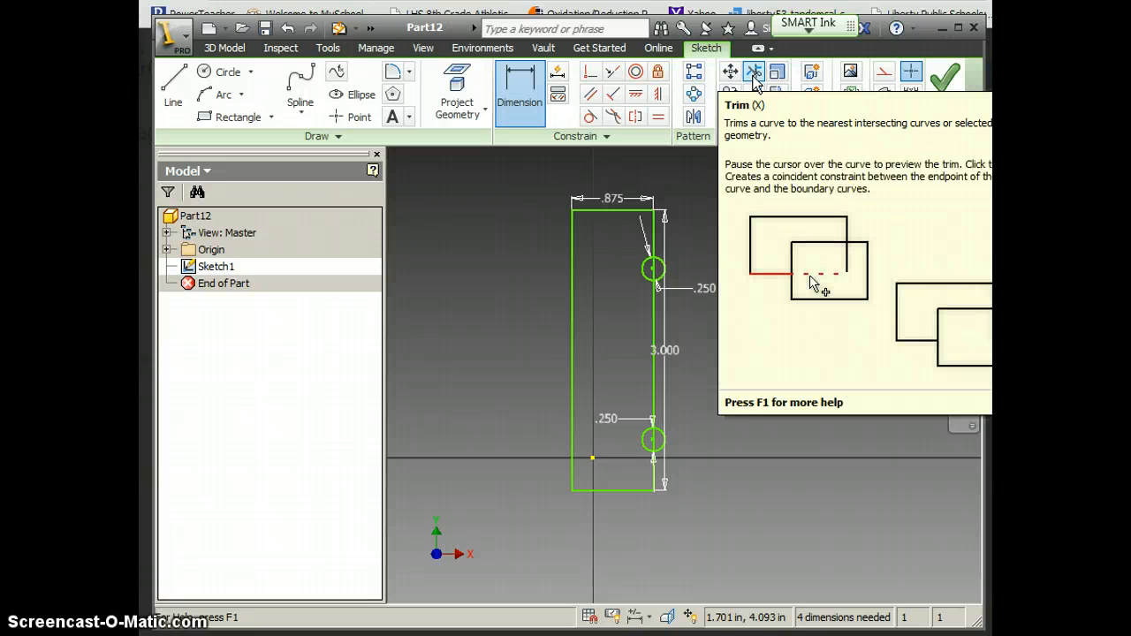
click(754, 78)
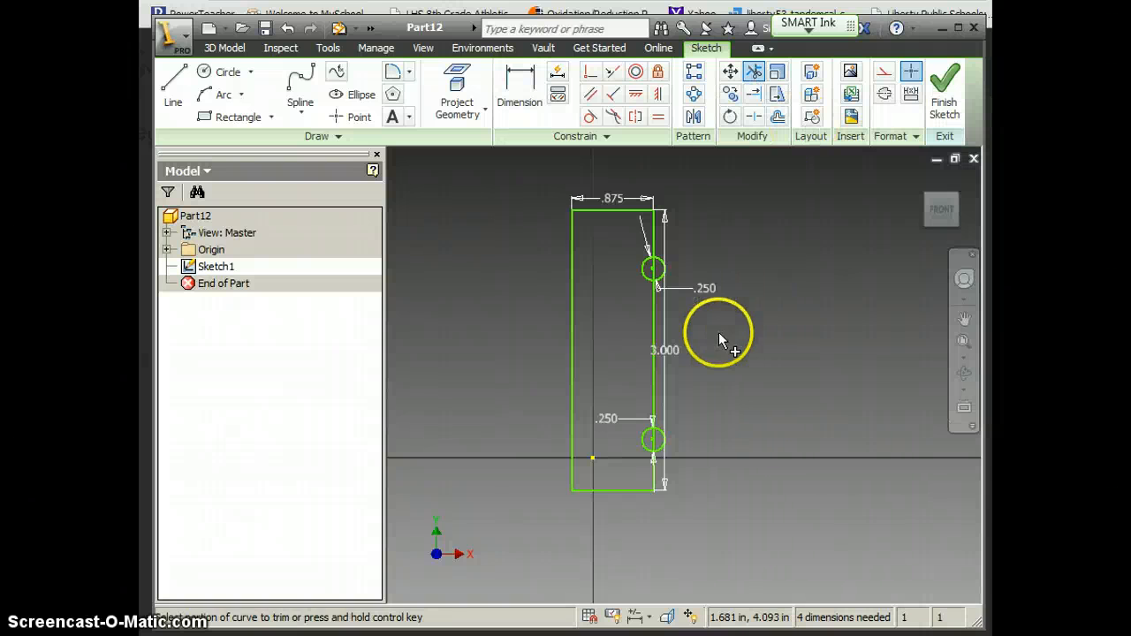
click(658, 267)
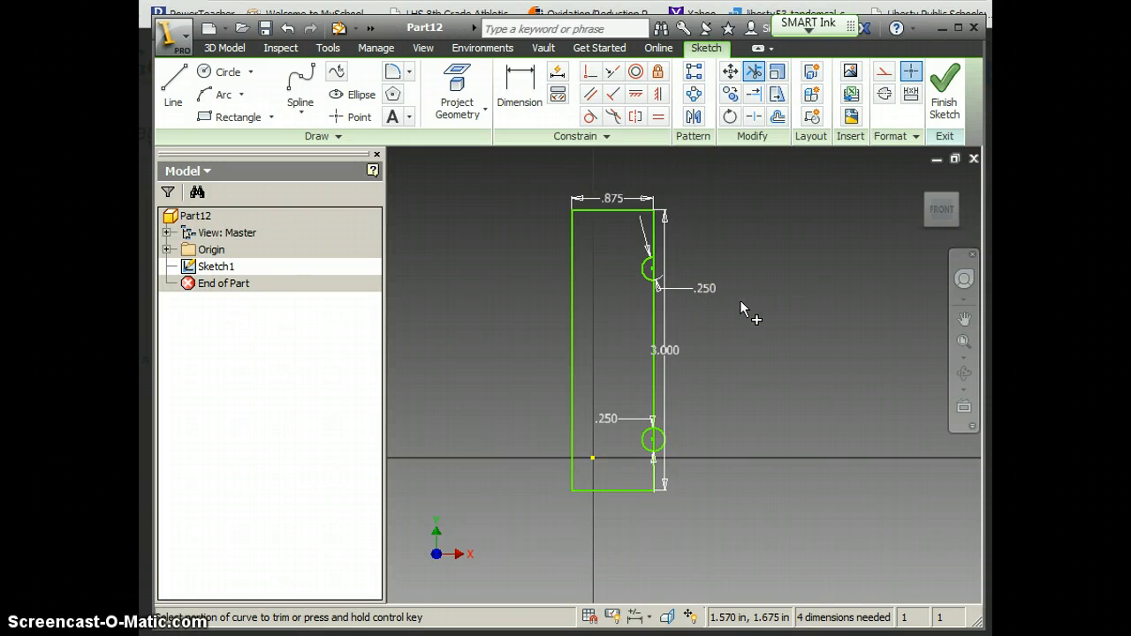
mouse_move(729, 297)
mouse_down()
mouse_move(654, 256)
mouse_move(657, 267)
mouse_up()
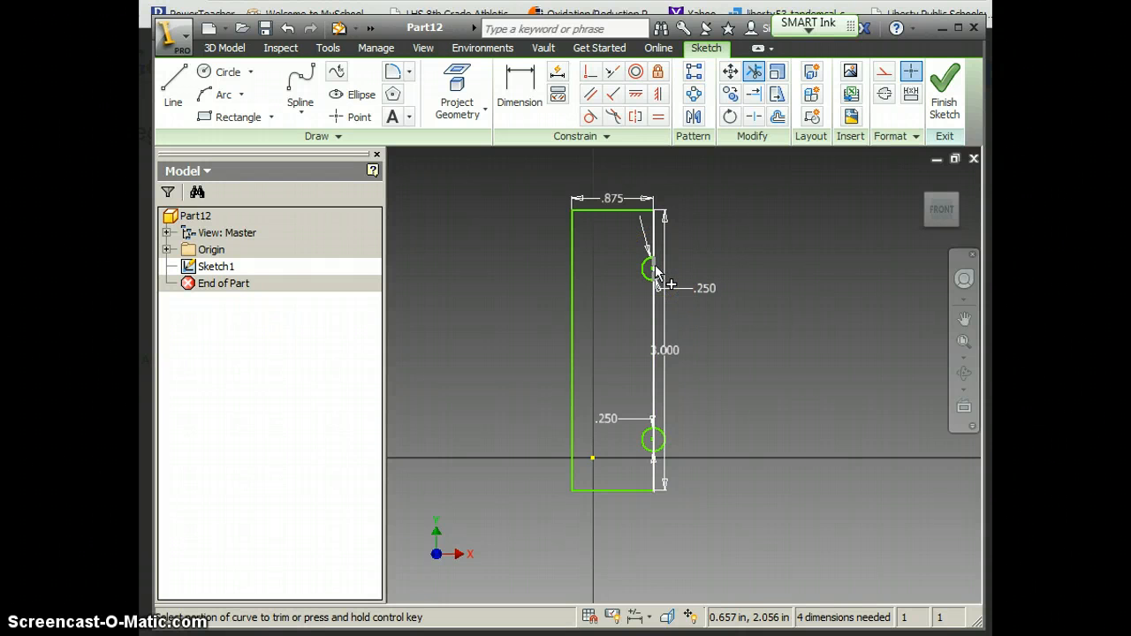
click(795, 274)
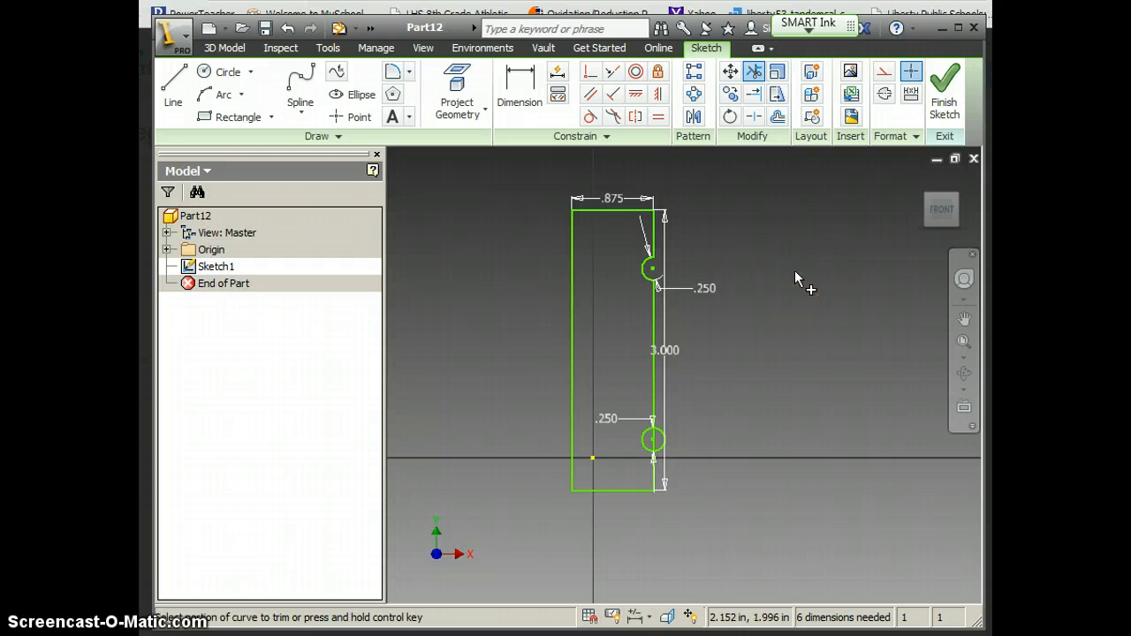
mouse_move(795, 275)
mouse_down()
mouse_move(764, 278)
mouse_move(731, 464)
mouse_move(681, 474)
mouse_move(663, 452)
mouse_up()
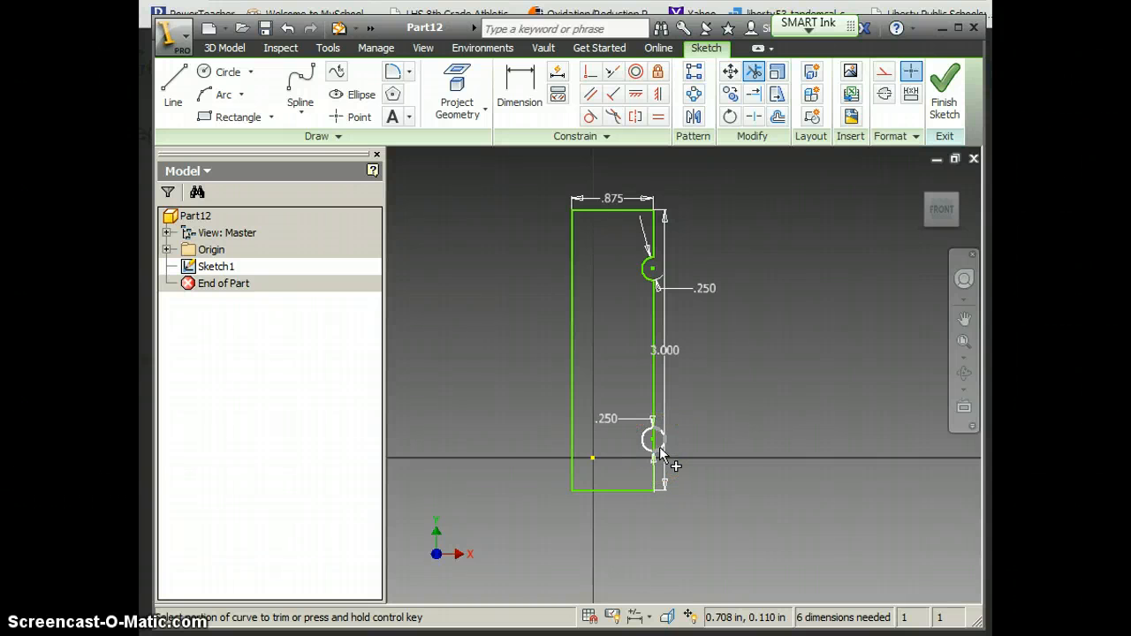
click(661, 452)
mouse_move(753, 448)
mouse_down()
mouse_move(658, 444)
mouse_move(732, 437)
mouse_move(783, 404)
mouse_up()
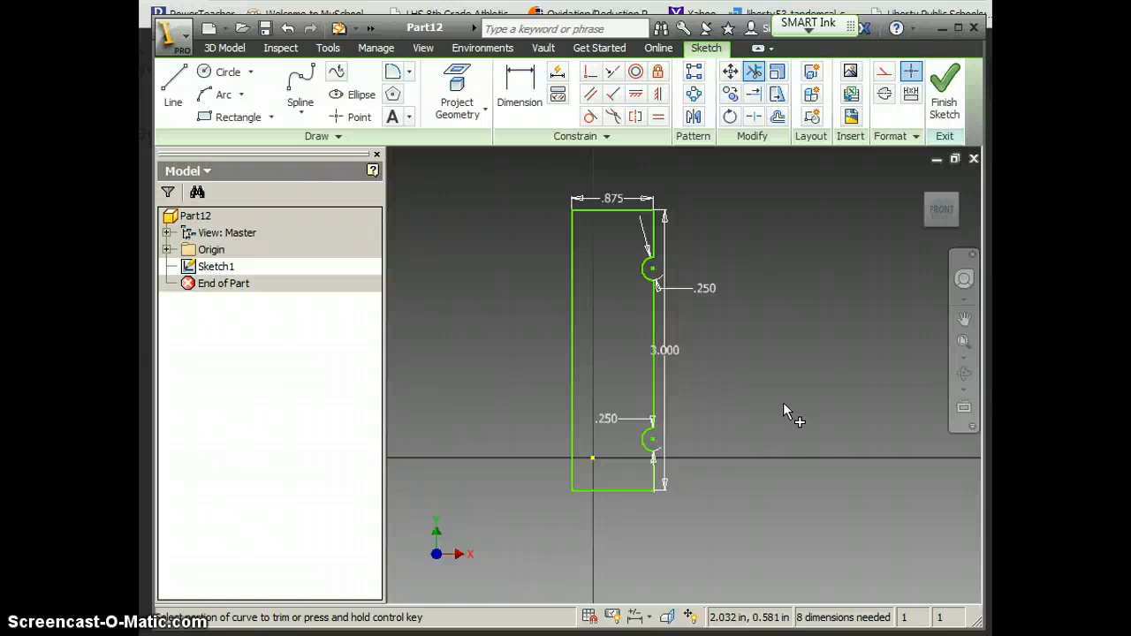
- Dimension the vertical distance between the facing ends of the two grooves and set it to 1.75 in
click(514, 92)
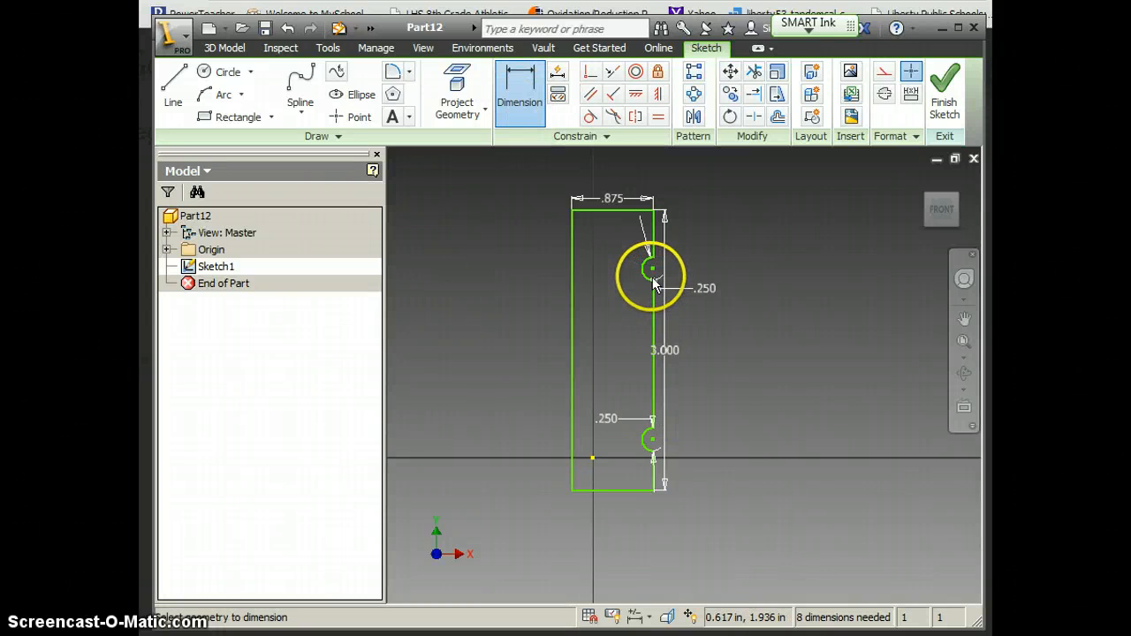
click(655, 416)
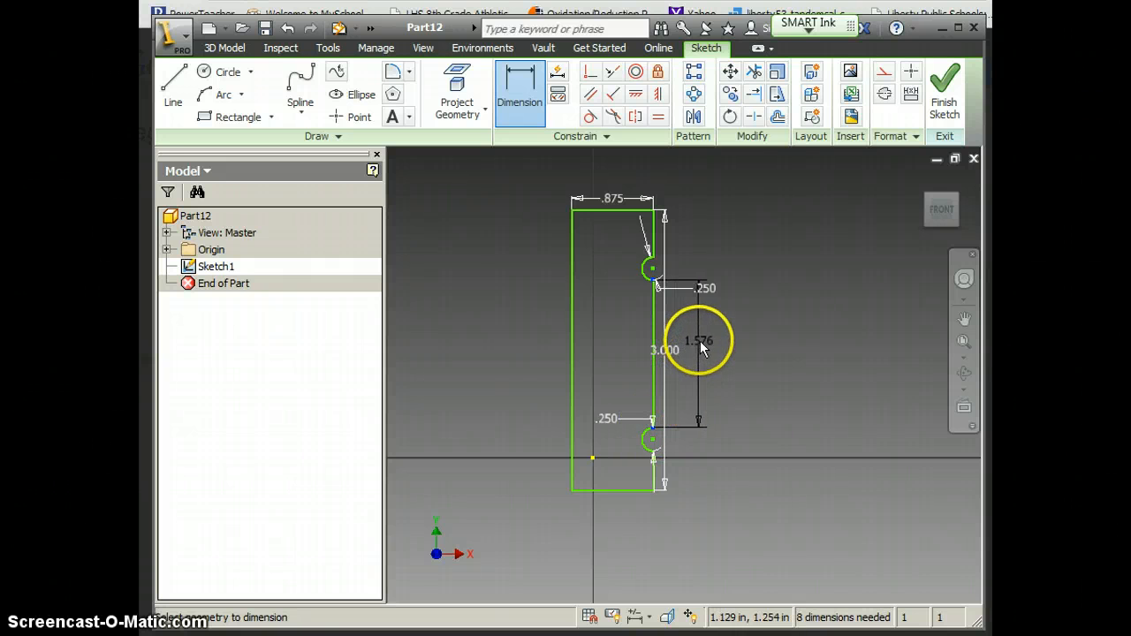
click(727, 339)
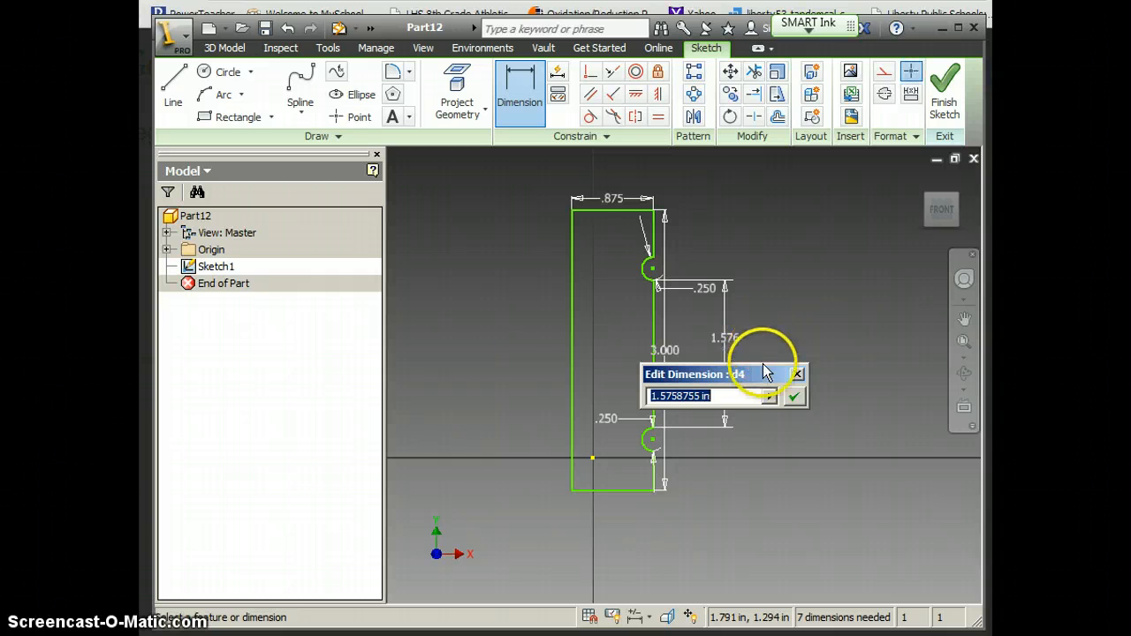
text(1.75)
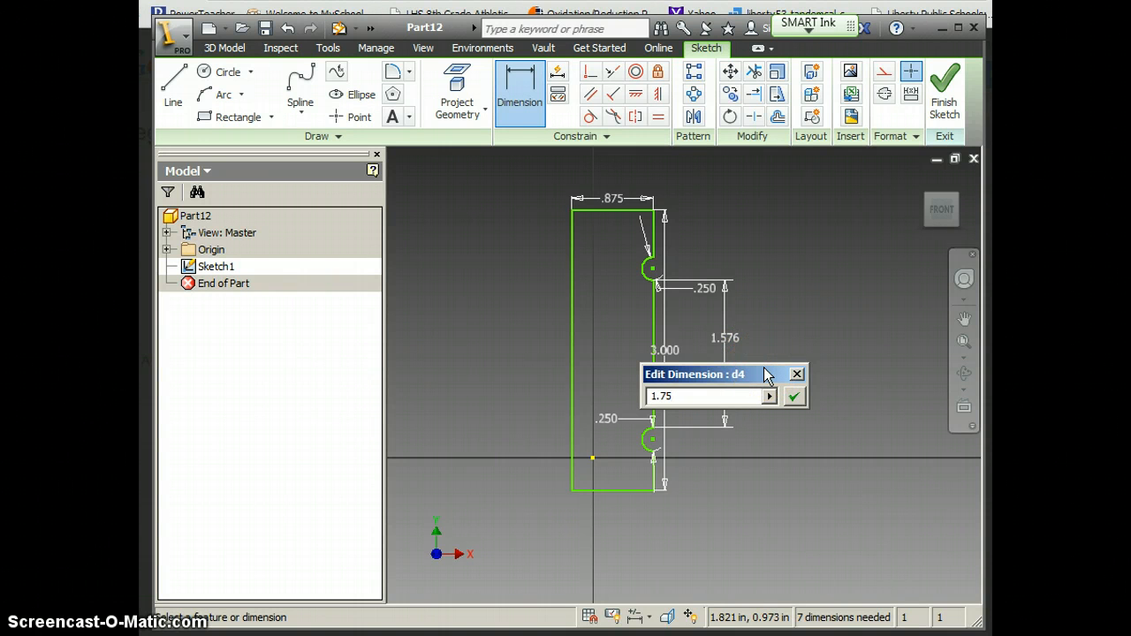
key(Return)
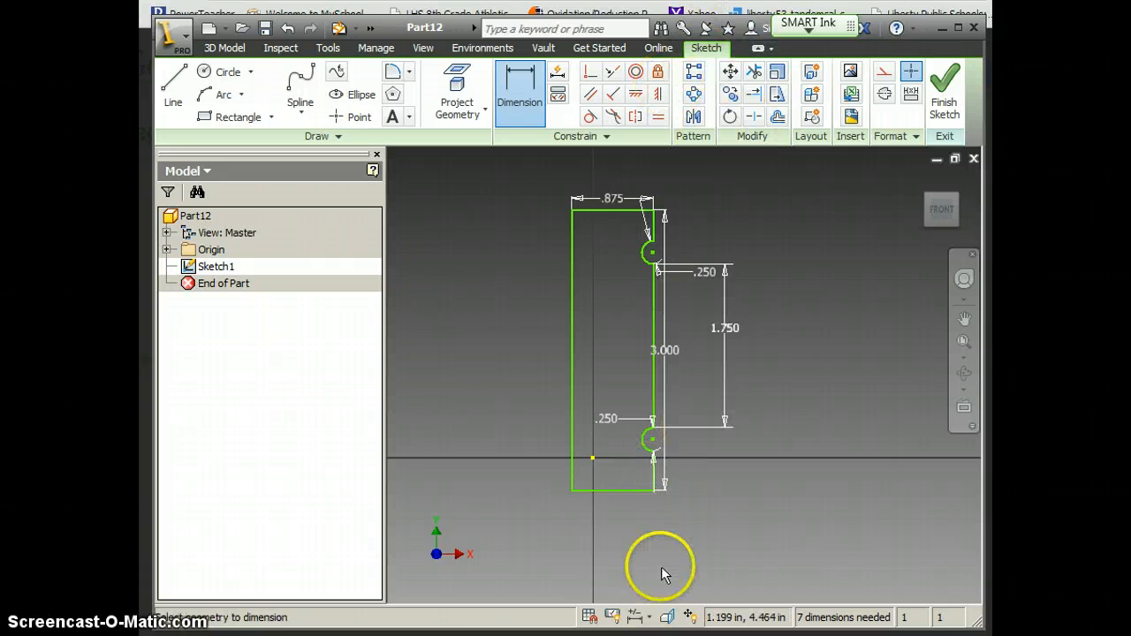
- Check the groove placement in the Mallet Head Sketch, and constrain the edge segments above the upper and below the lower groove as equal
key(alt+Tab)
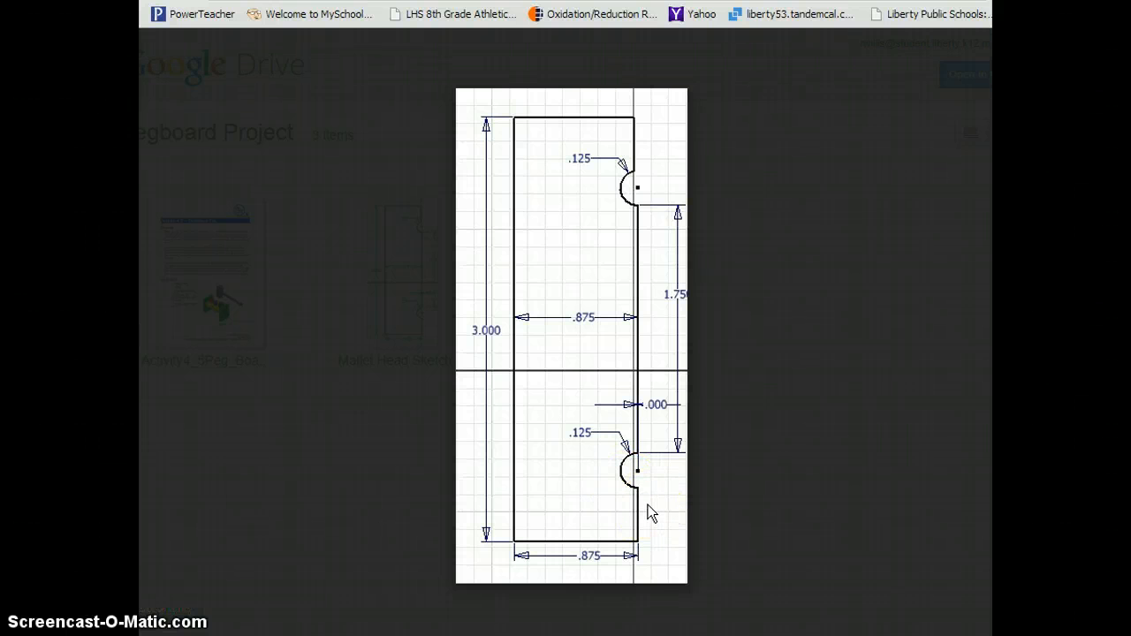
click(649, 535)
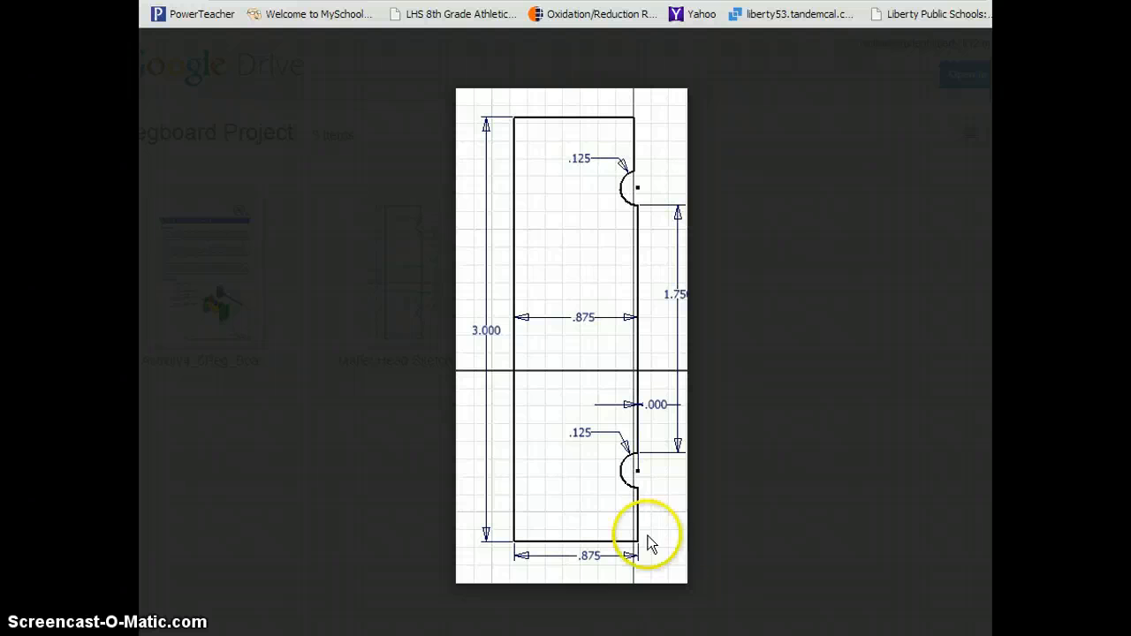
key(alt+Tab)
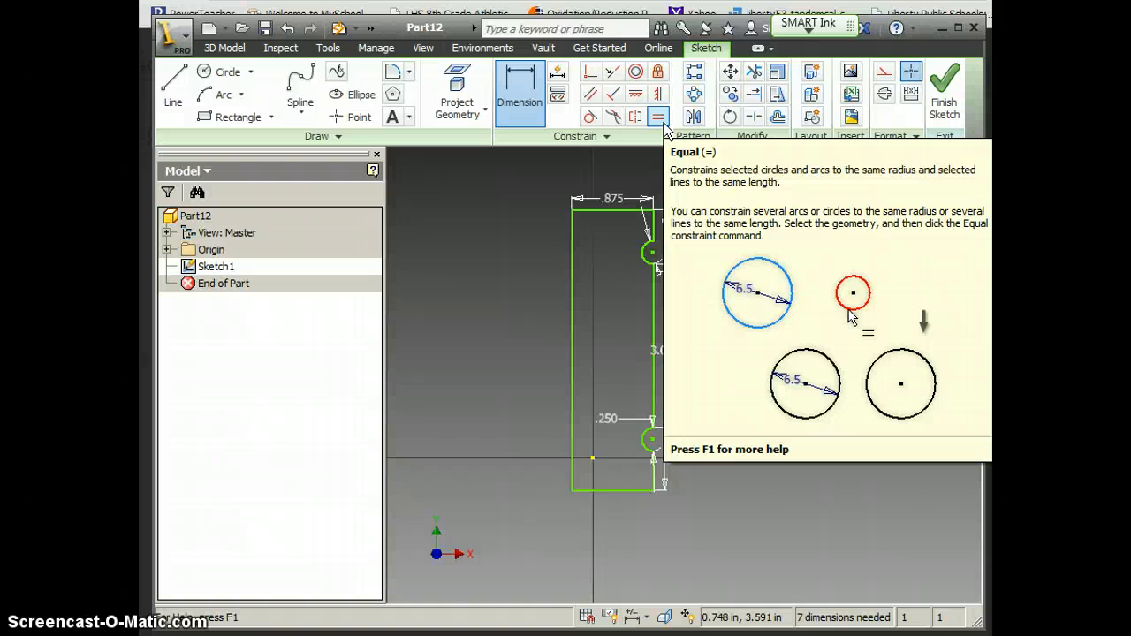
click(658, 117)
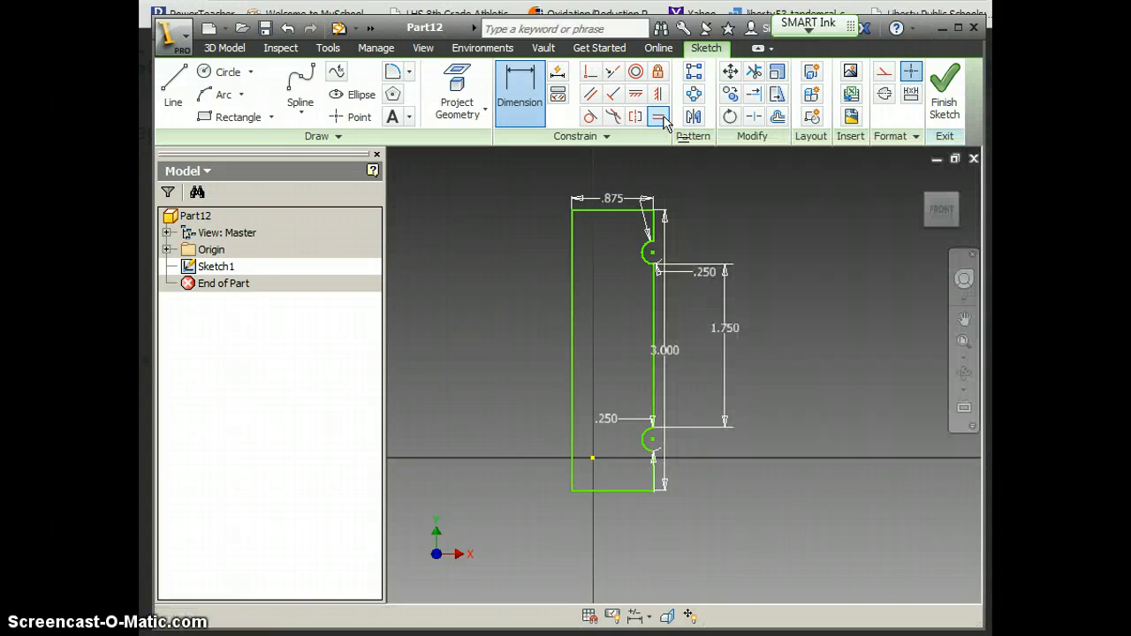
click(653, 226)
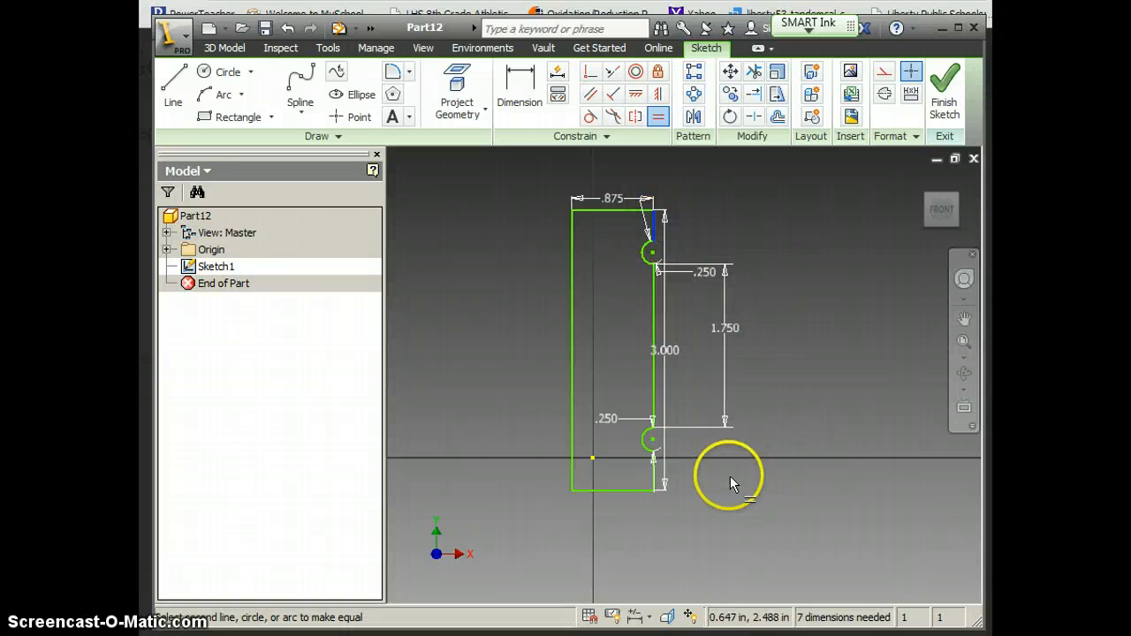
click(654, 478)
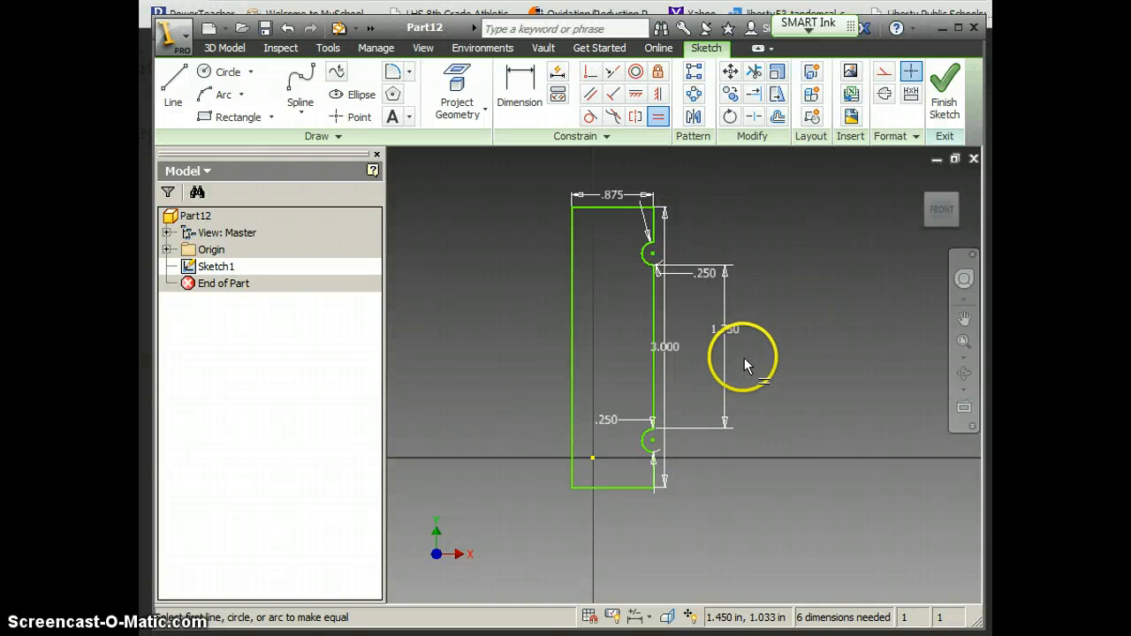
- Finish the sketch and revolve the grooved profile a full turn about its long straight edge opposite the grooves
click(944, 106)
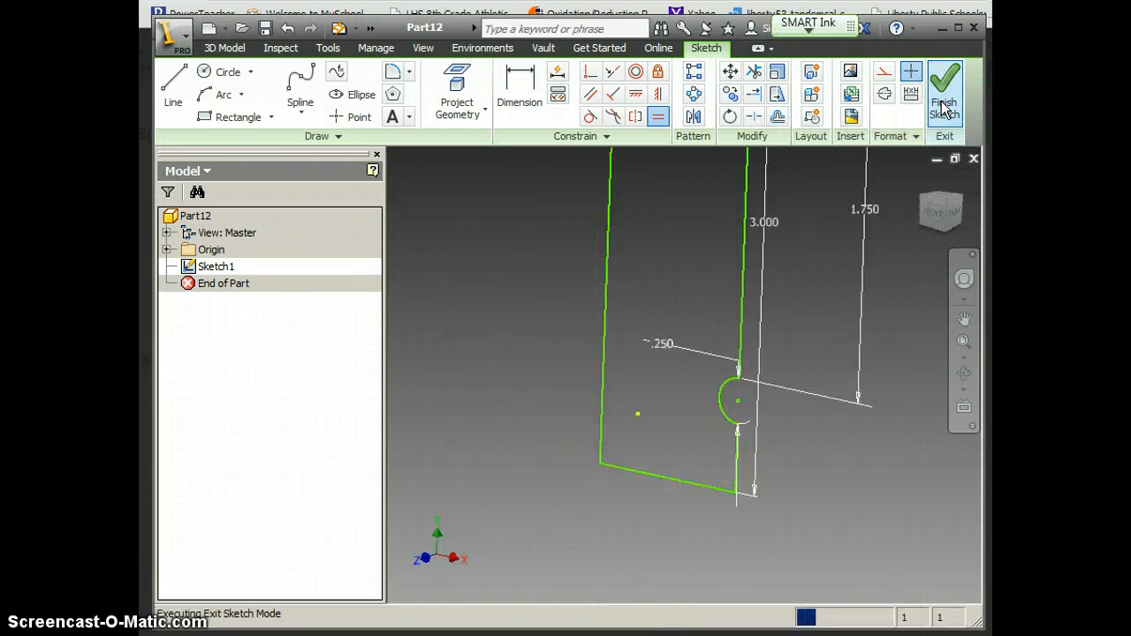
scroll(824, 298, up, 5)
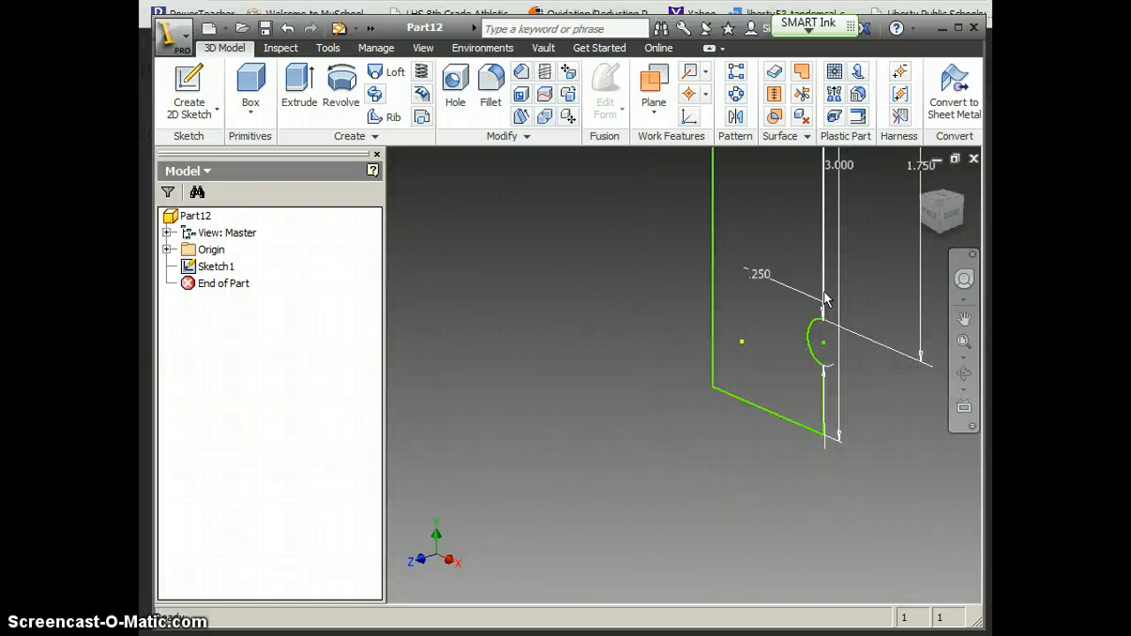
mouse_move(823, 299)
shift+middle_down()
mouse_move(813, 242)
mouse_move(772, 270)
mouse_move(714, 344)
mouse_move(657, 353)
mouse_move(707, 328)
shift+middle_up()
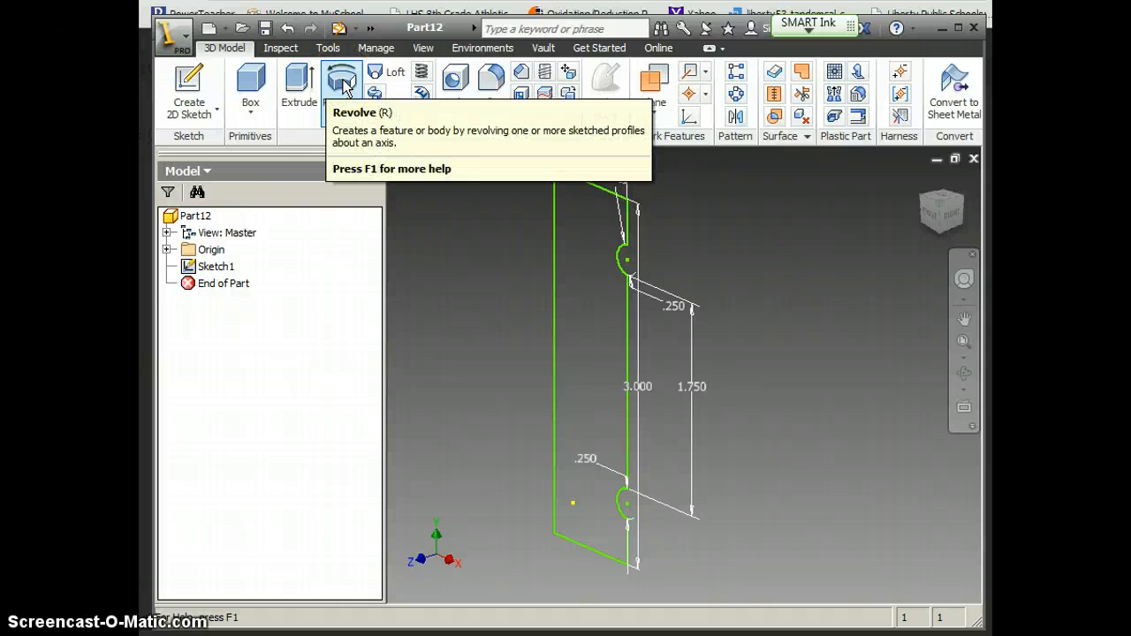
click(343, 84)
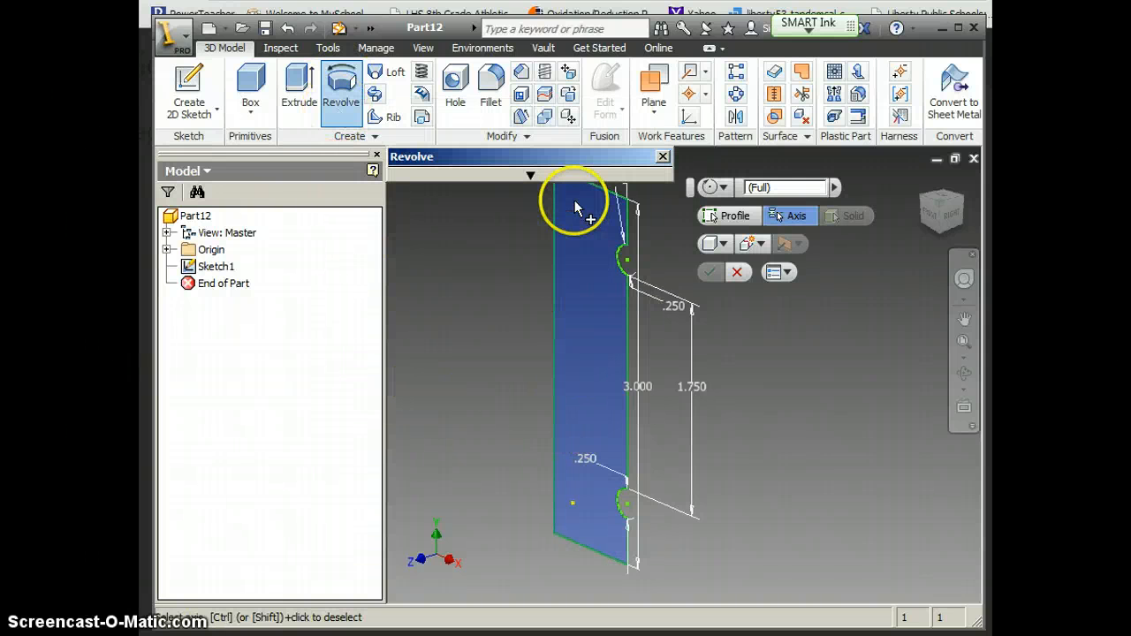
click(732, 216)
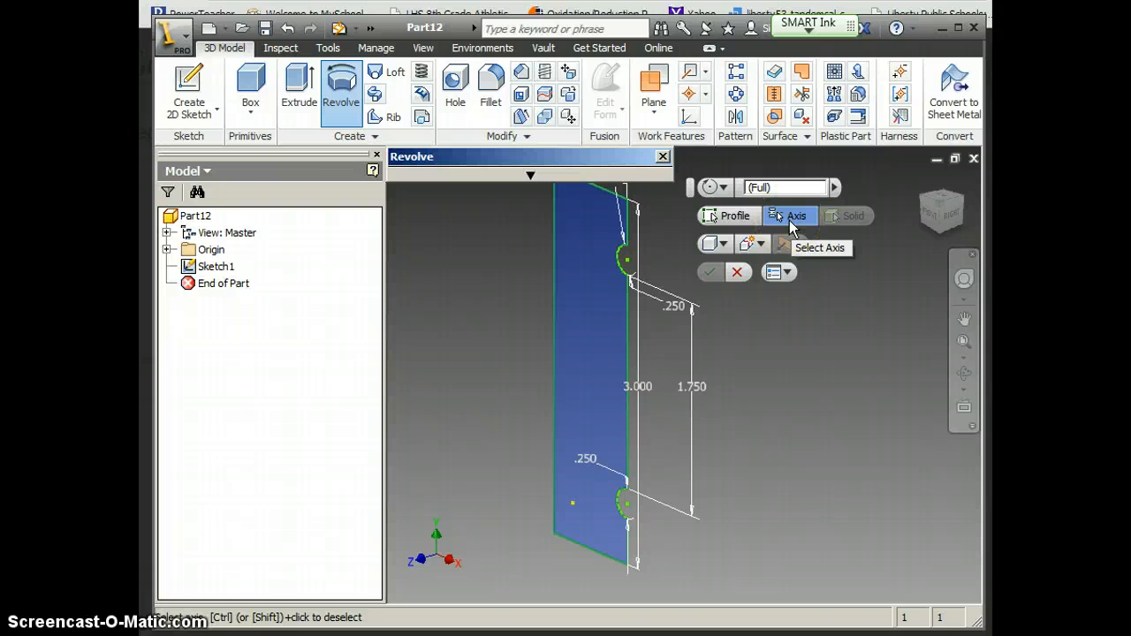
click(555, 354)
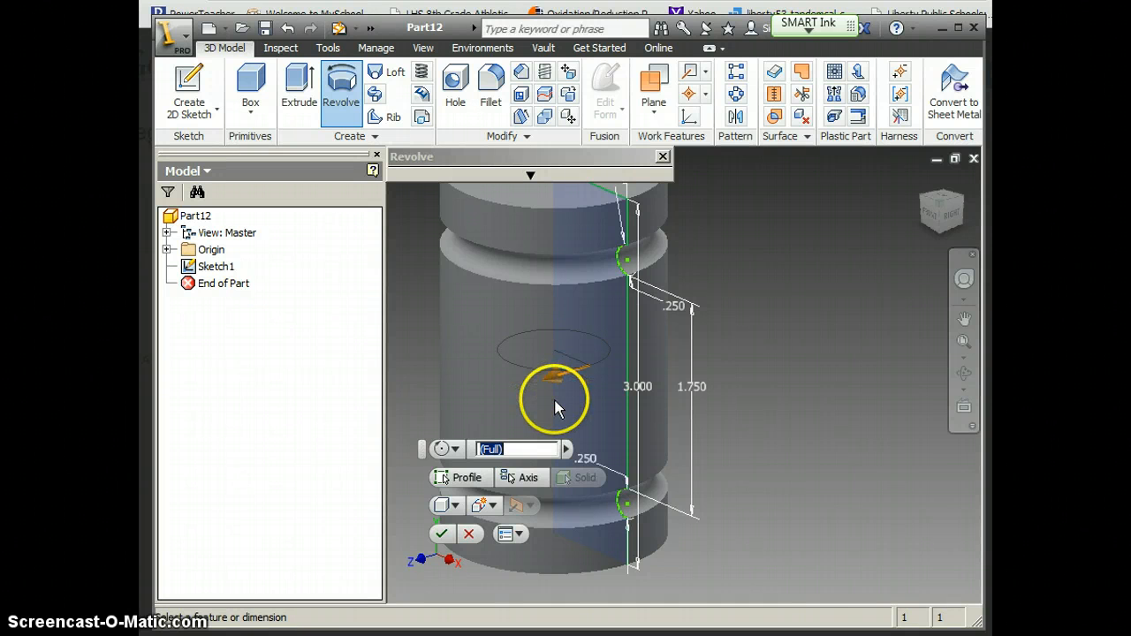
click(445, 535)
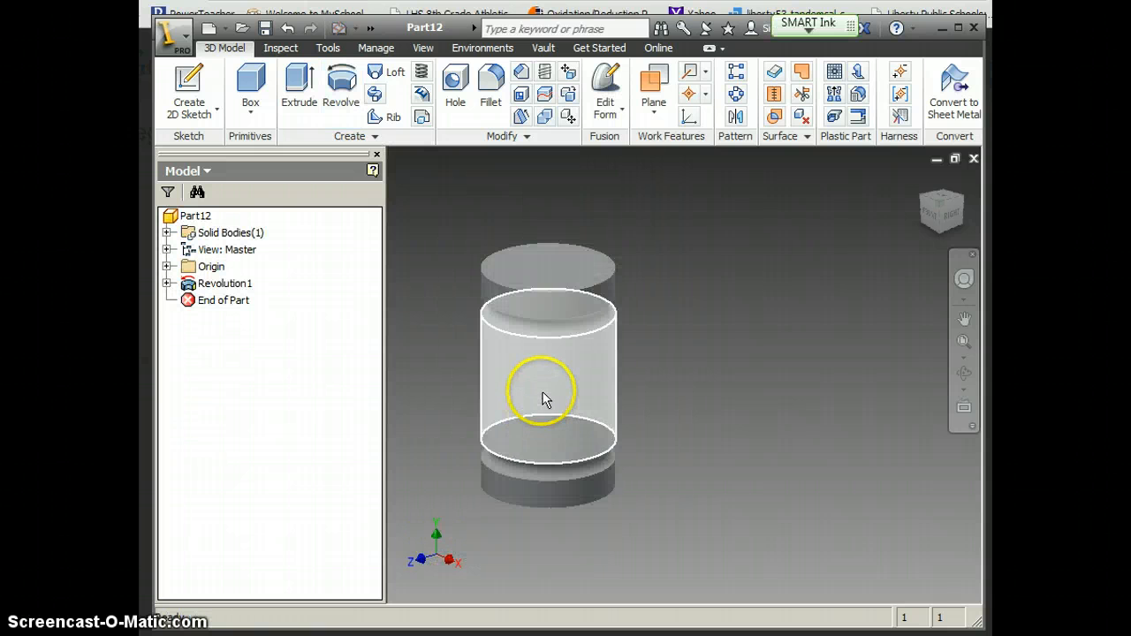
key(F2)
drag(585, 366, 654, 363)
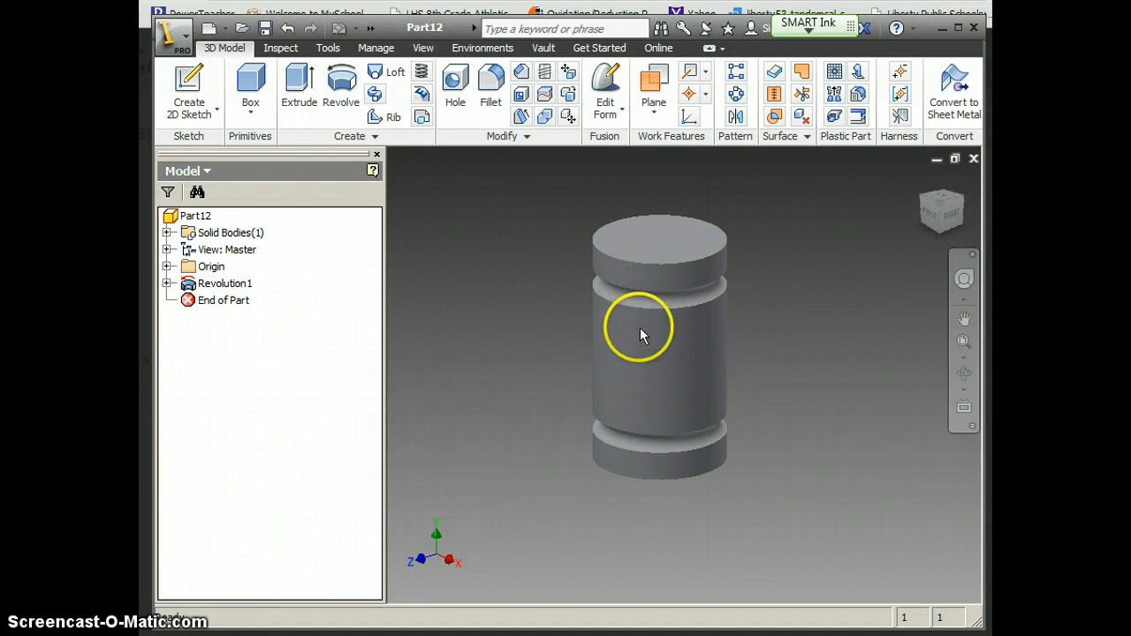
- Switch to the browser and open the Activity4_5Peg_Board_Toy document from the Pegboard Project folder
click(939, 27)
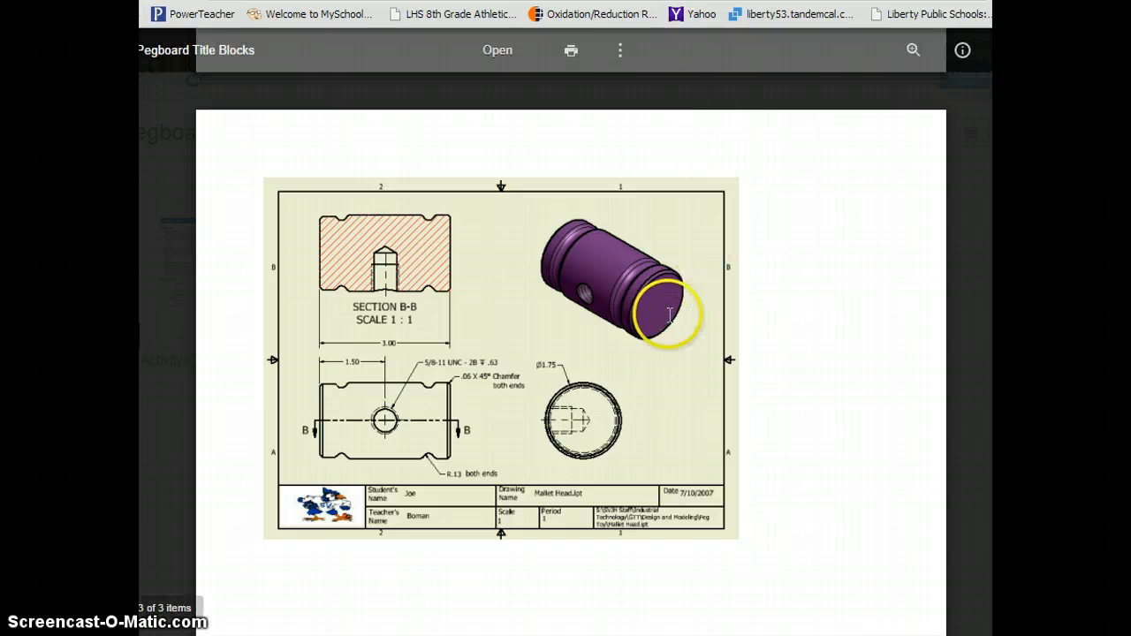
key(Left)
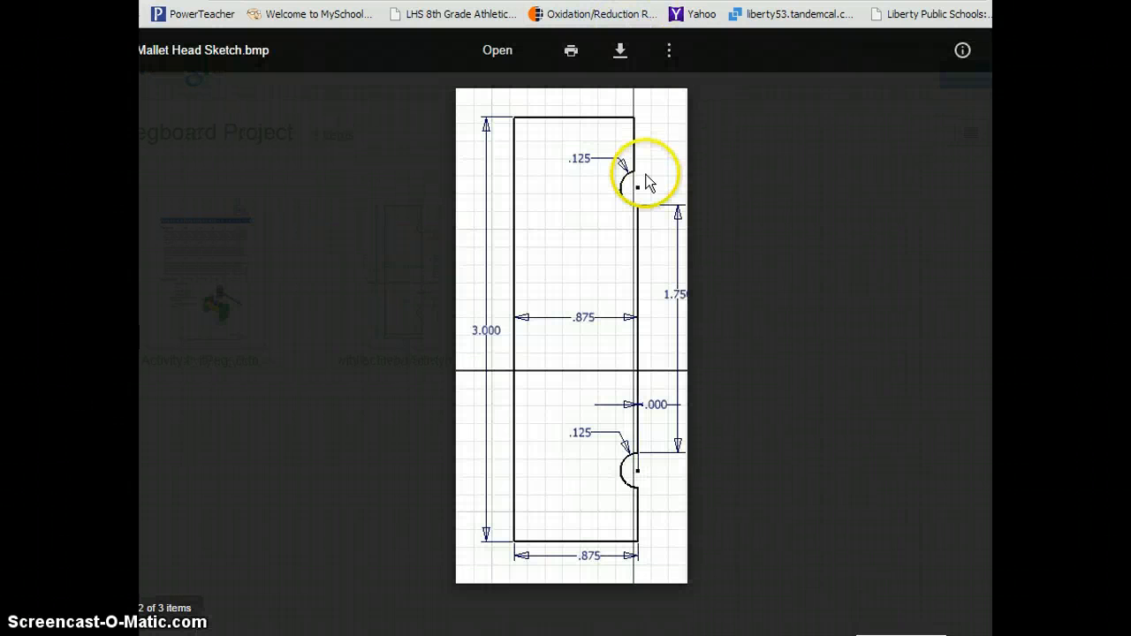
key(Escape)
double_click(240, 281)
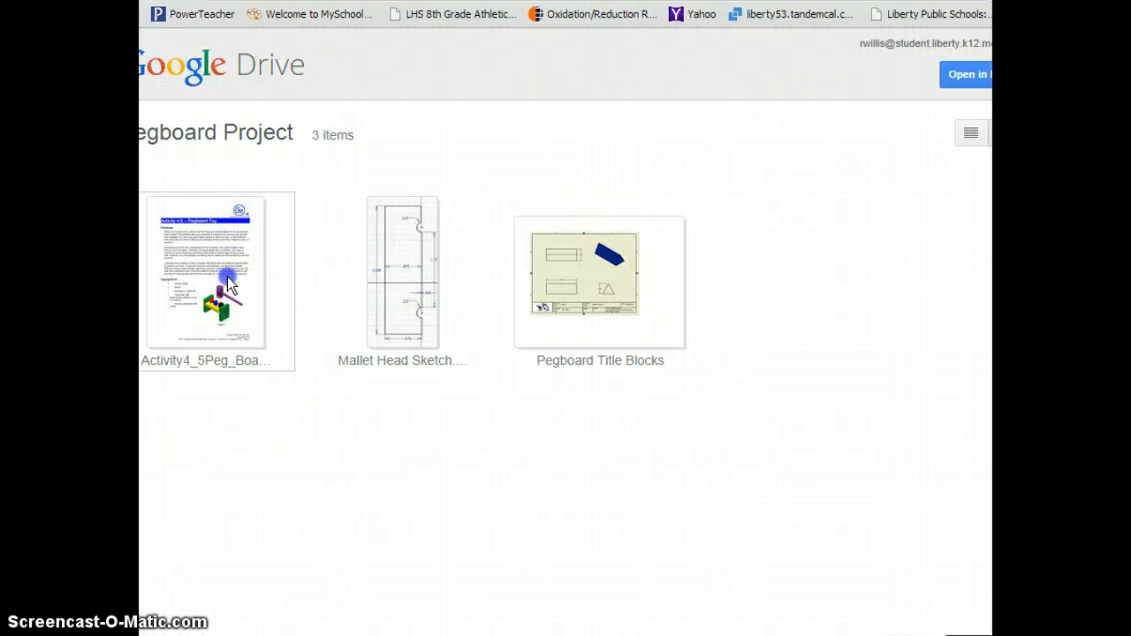
- Find the mallet head section in the activity document and read its chamfer and save instructions
scroll(523, 343, down, 10)
scroll(523, 343, down, 20)
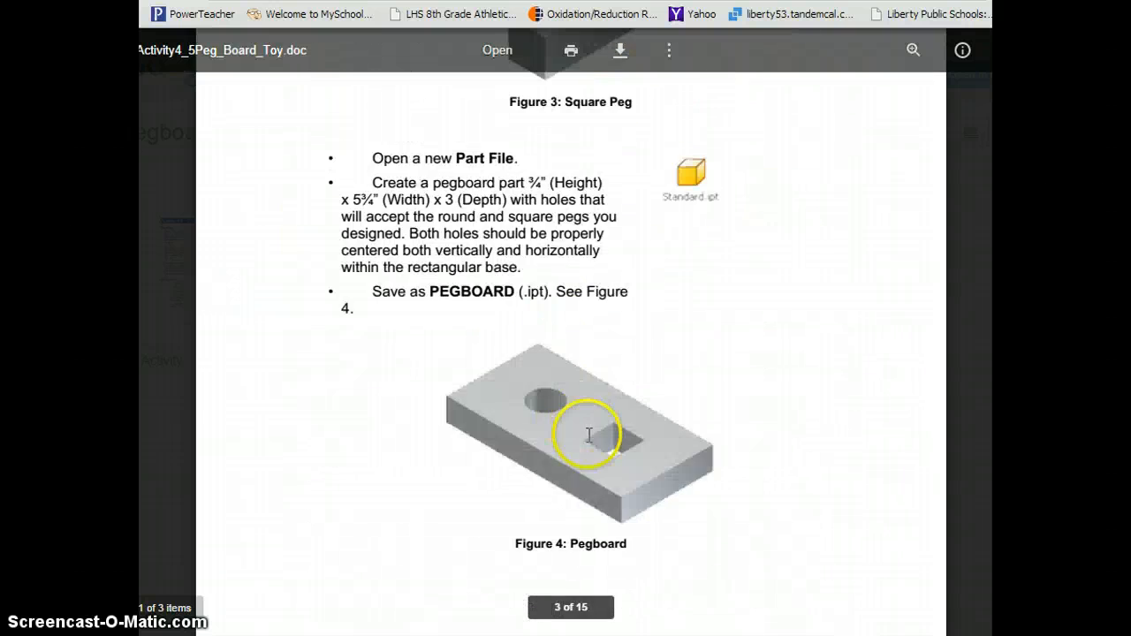
scroll(634, 447, down, 20)
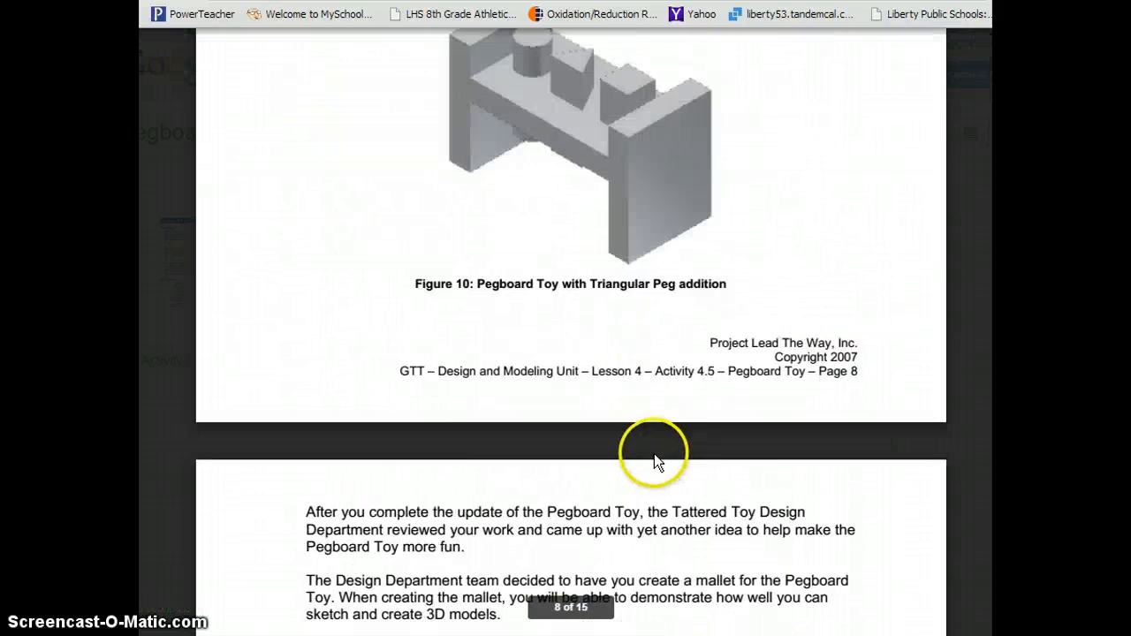
scroll(680, 476, down, 4)
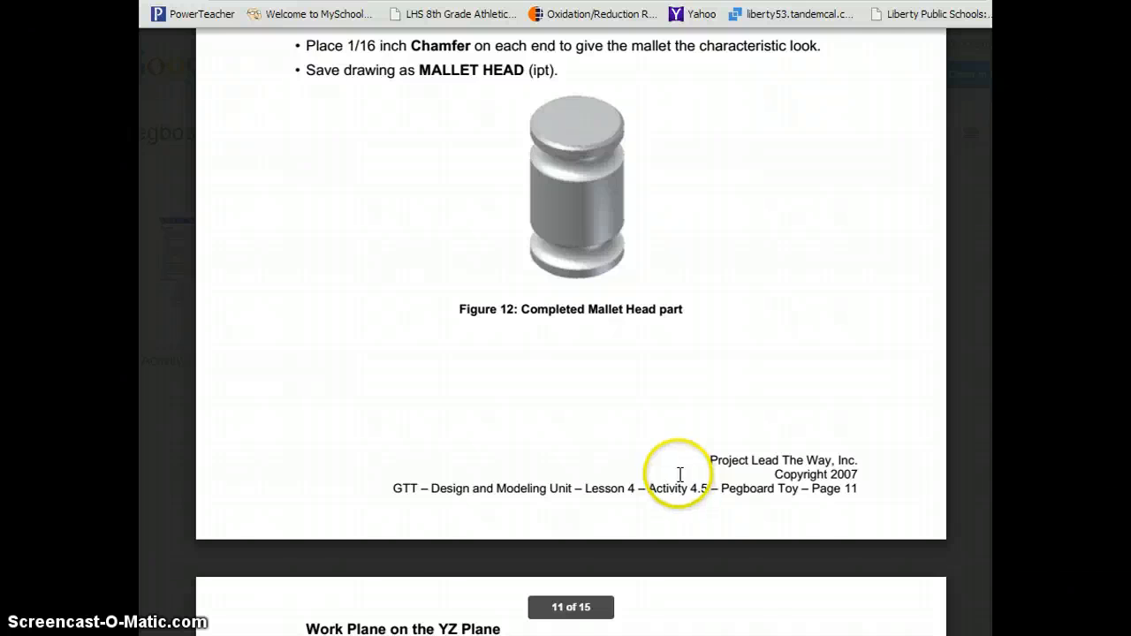
scroll(680, 476, down, 4)
scroll(681, 476, up, 10)
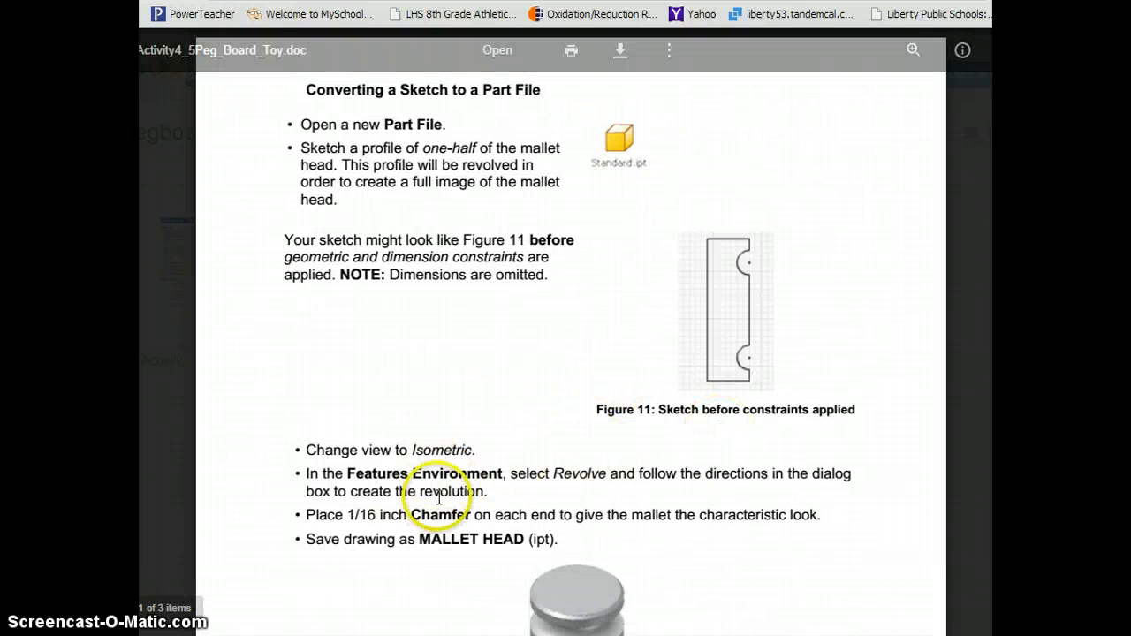
scroll(336, 433, down, 1)
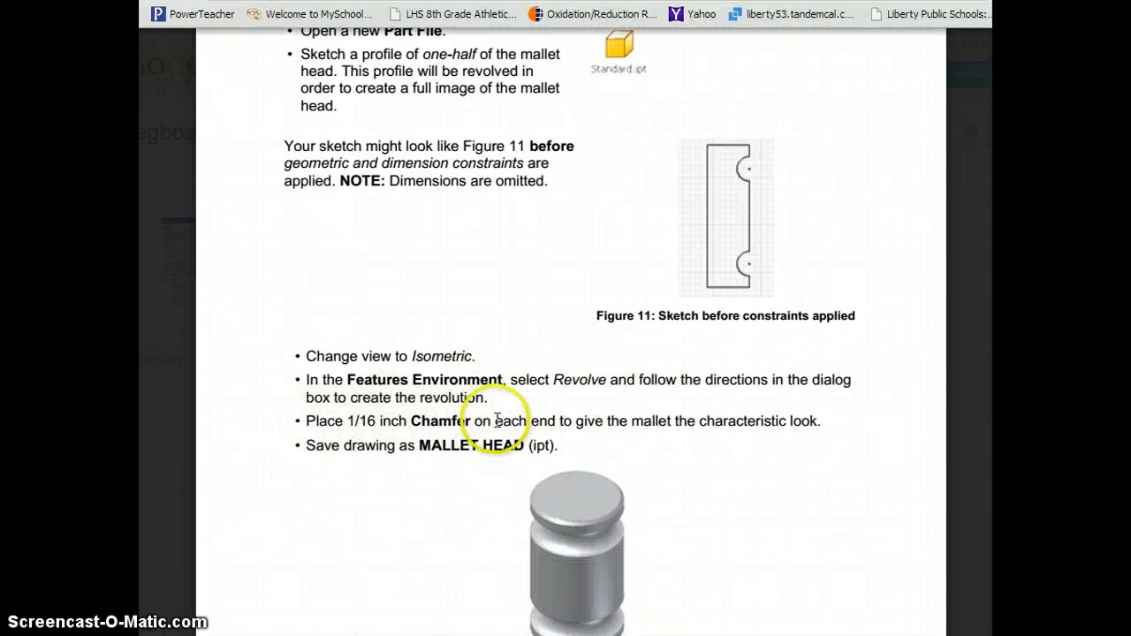
scroll(518, 424, down, 2)
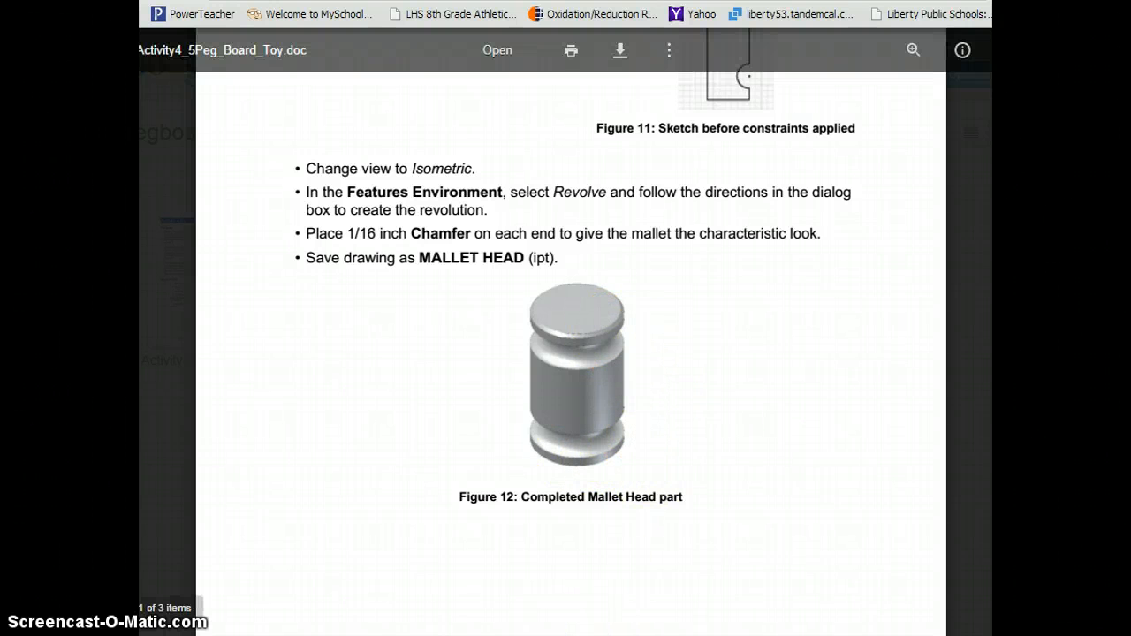
- Switch to Inventor and apply a 1/16 in chamfer to the mallet head's two outer end edges and both edges of each groove
click(521, 610)
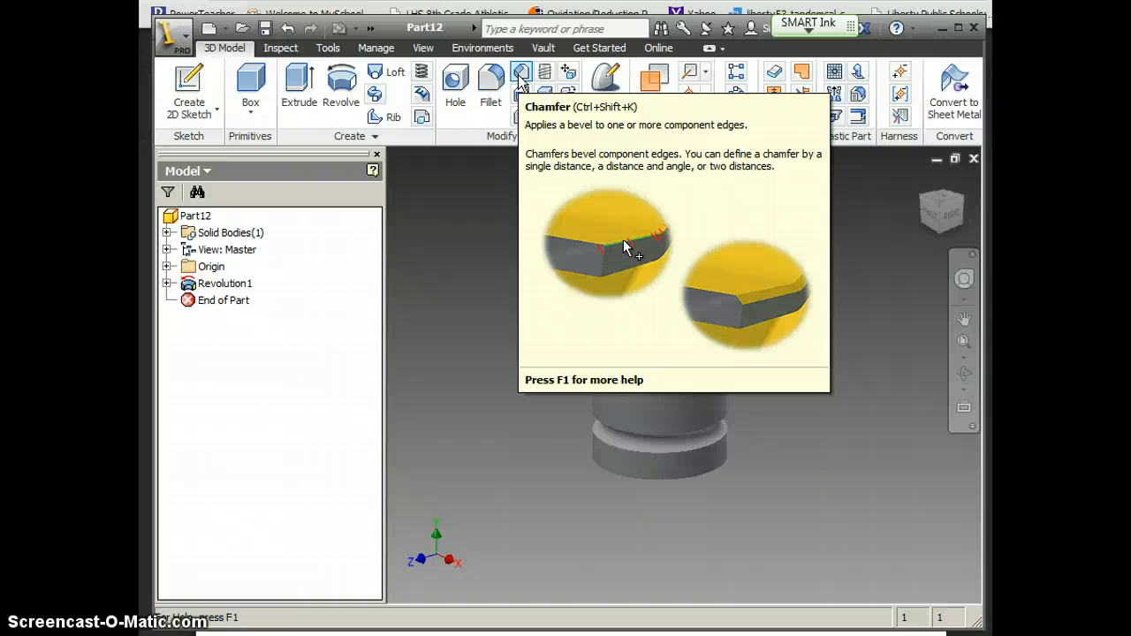
click(521, 78)
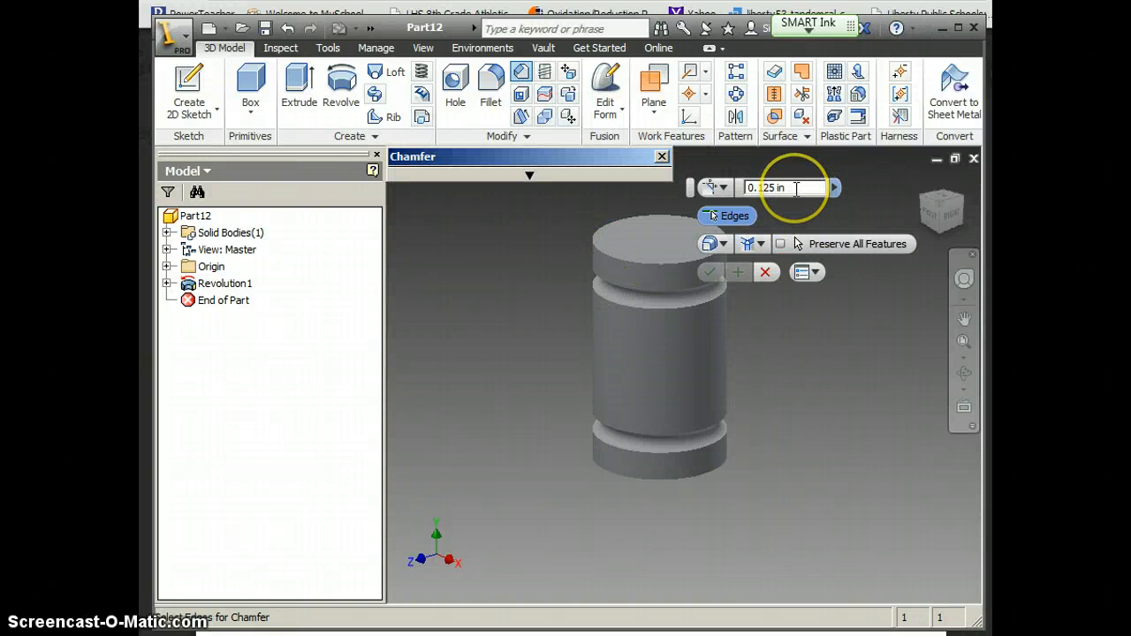
drag(796, 188, 744, 187)
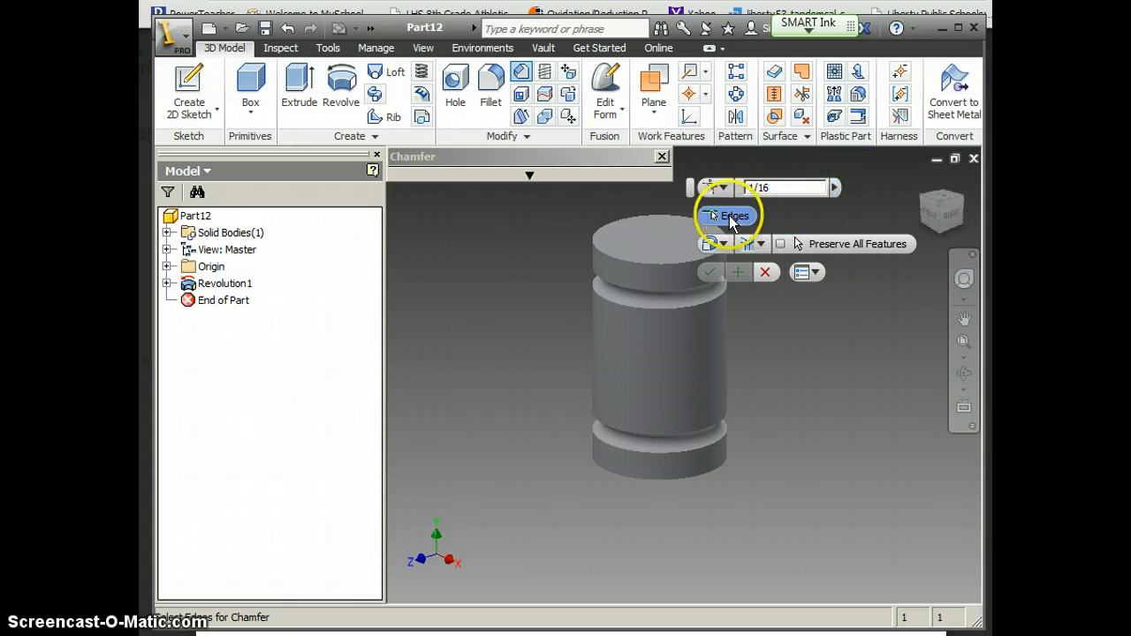
click(729, 216)
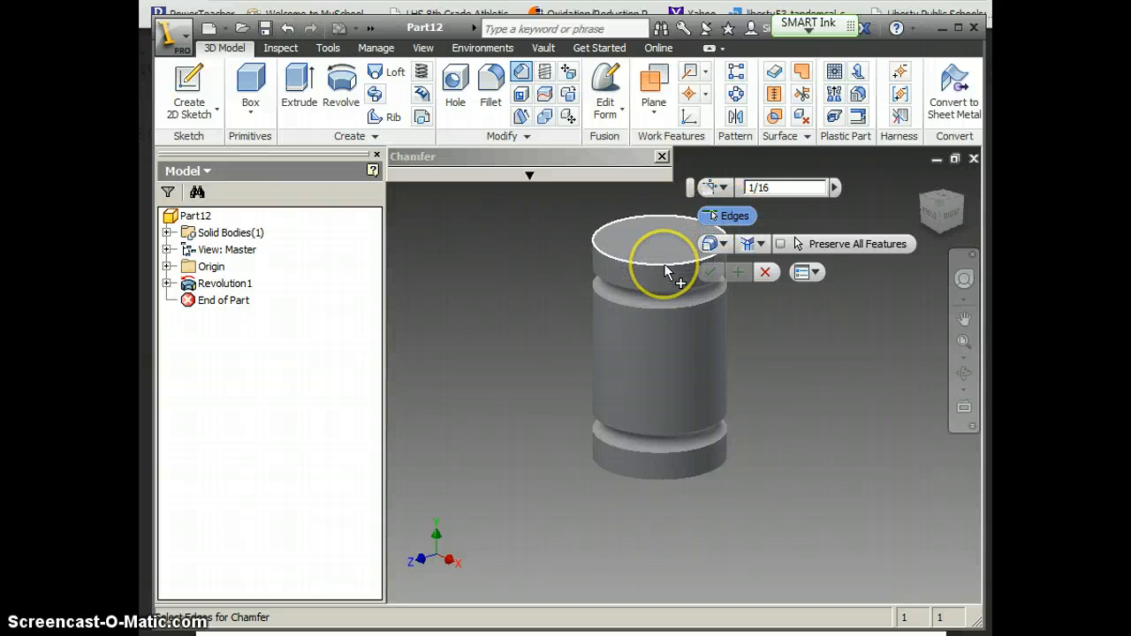
click(666, 267)
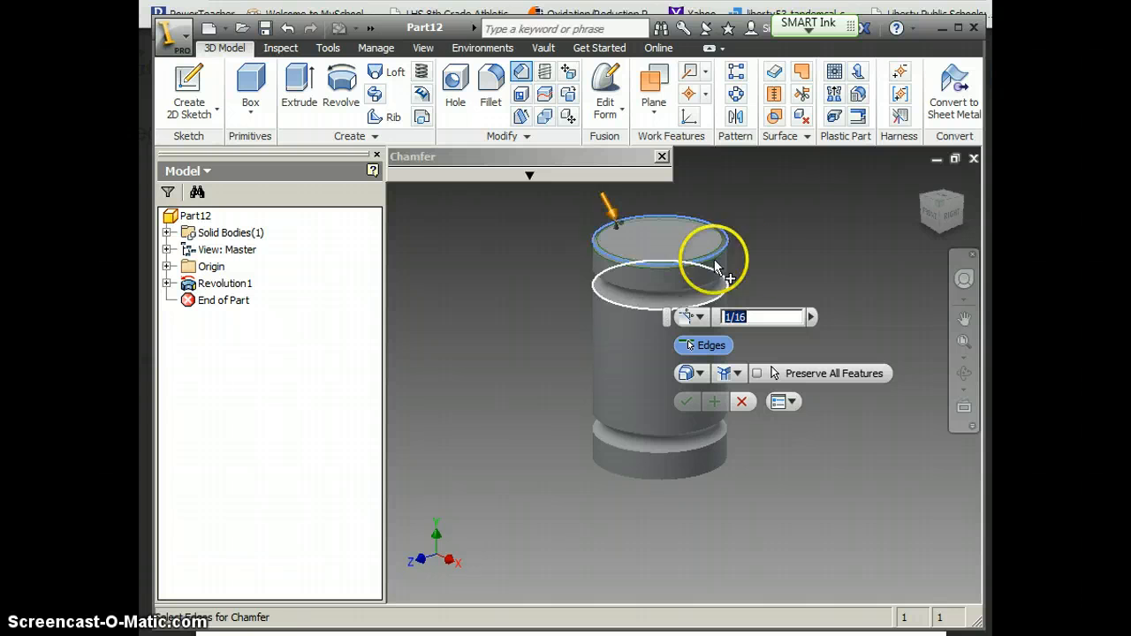
click(669, 478)
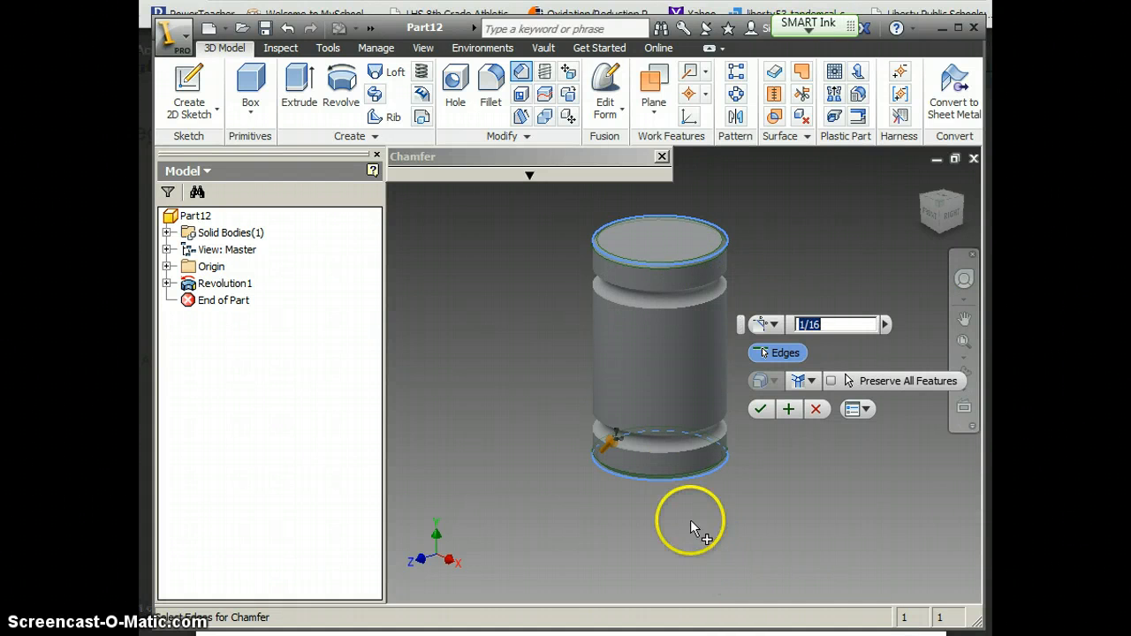
click(662, 454)
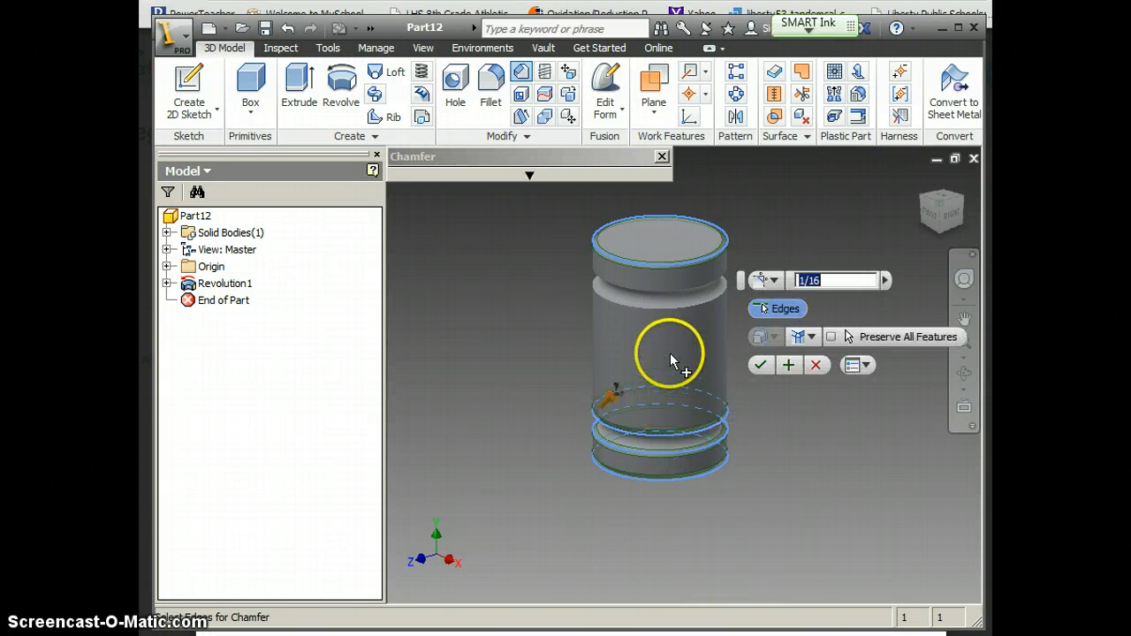
click(668, 299)
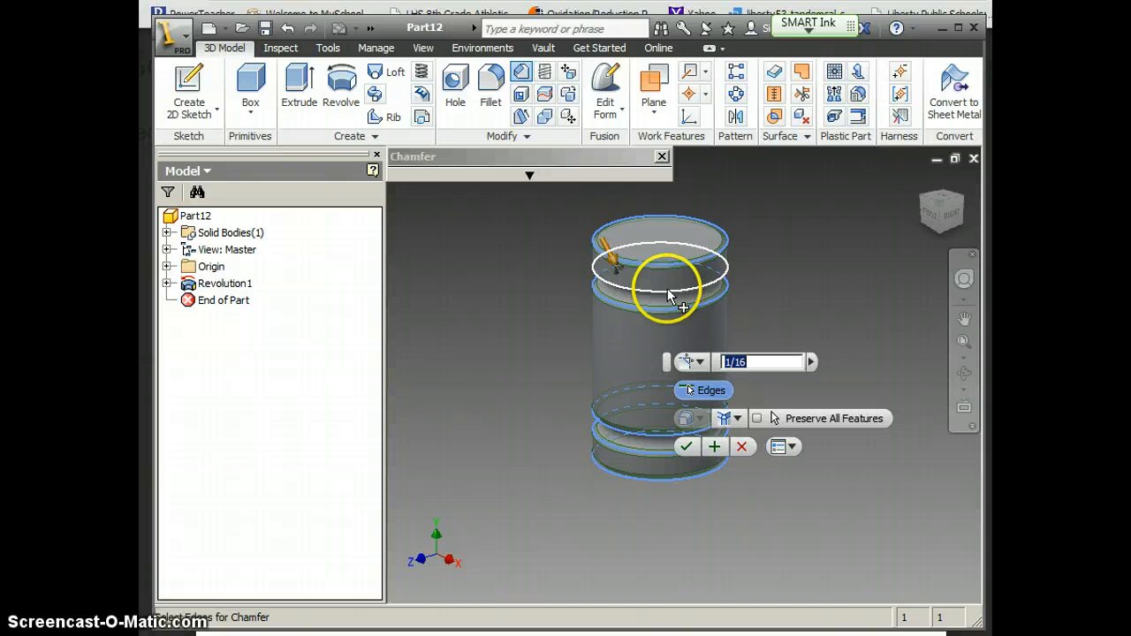
click(667, 293)
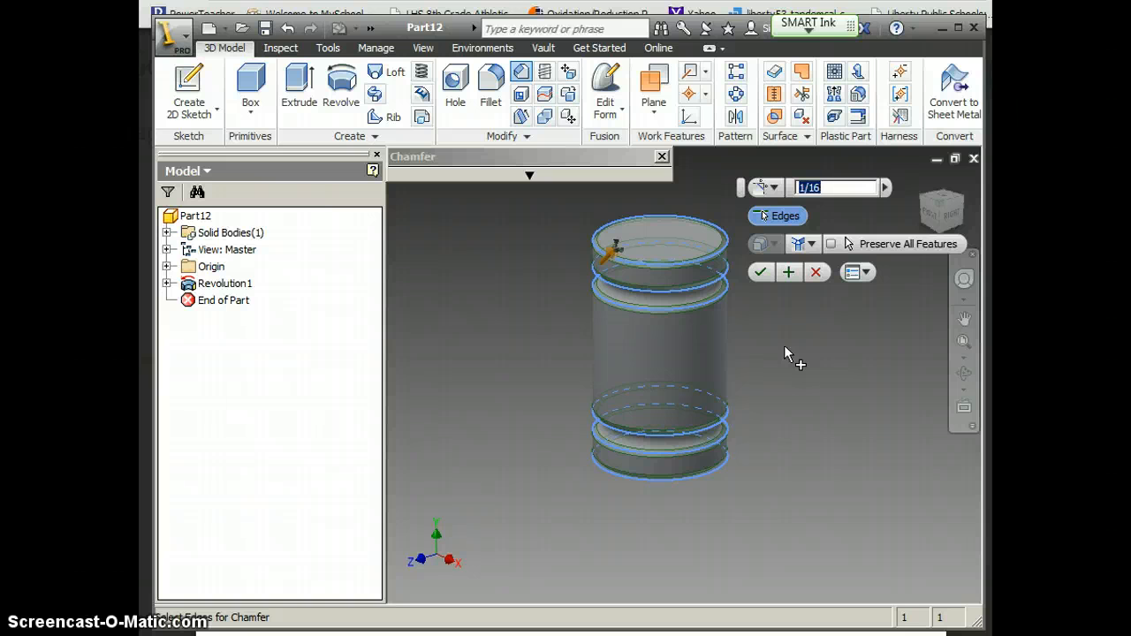
click(807, 346)
click(760, 272)
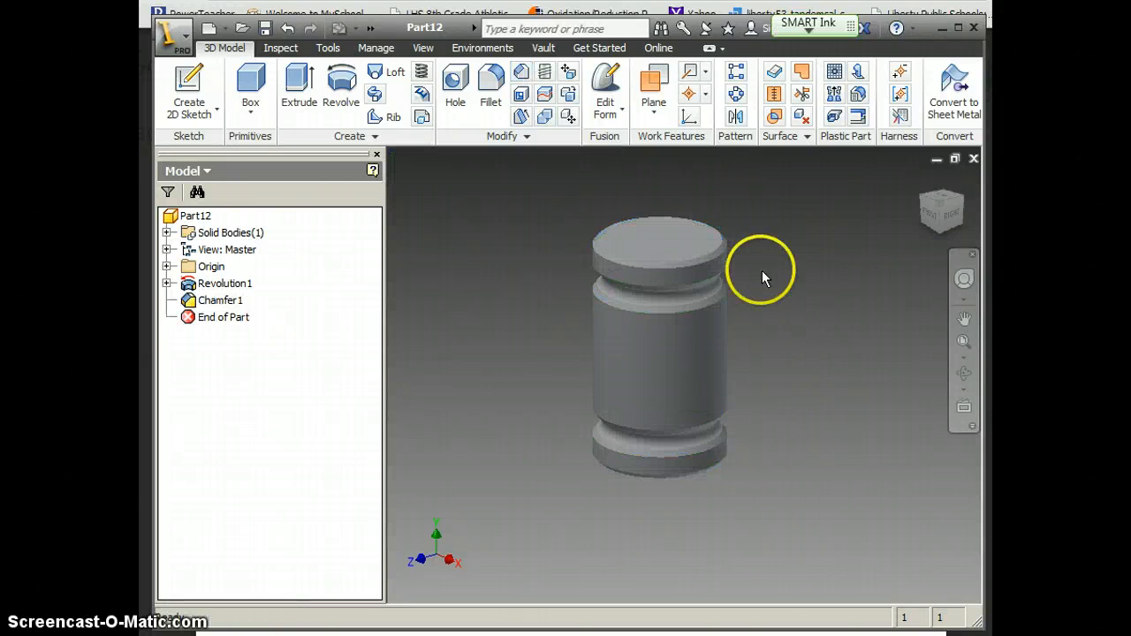
- Inspect the chamfered mallet head from other angles, and read the activity document's instructions for a tangent work plane on the YZ plane
click(964, 373)
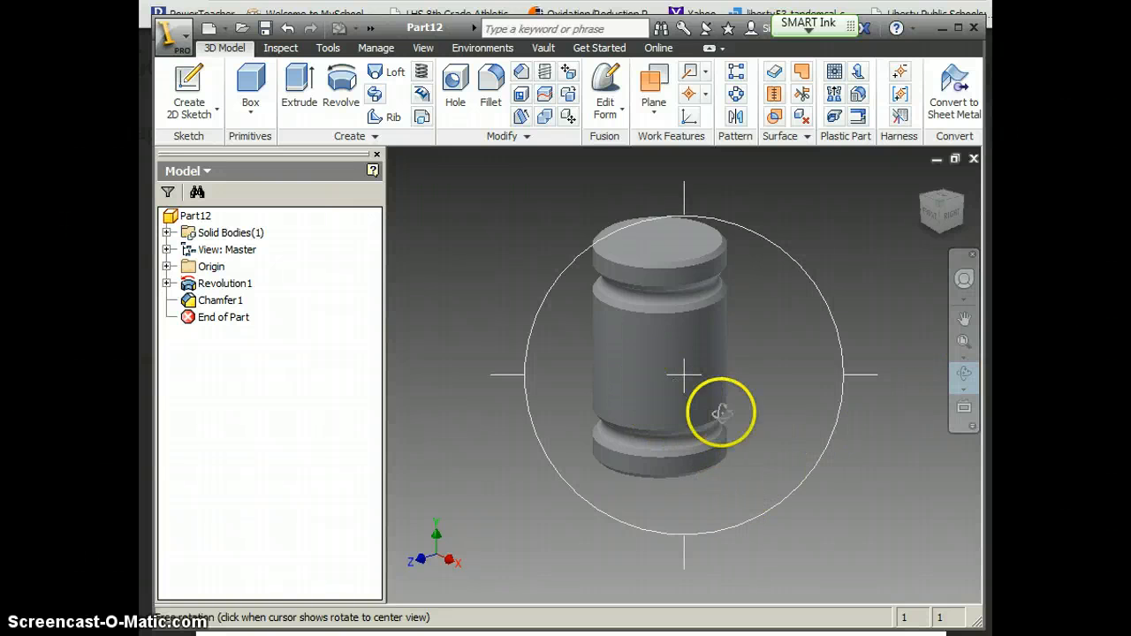
drag(719, 412, 518, 295)
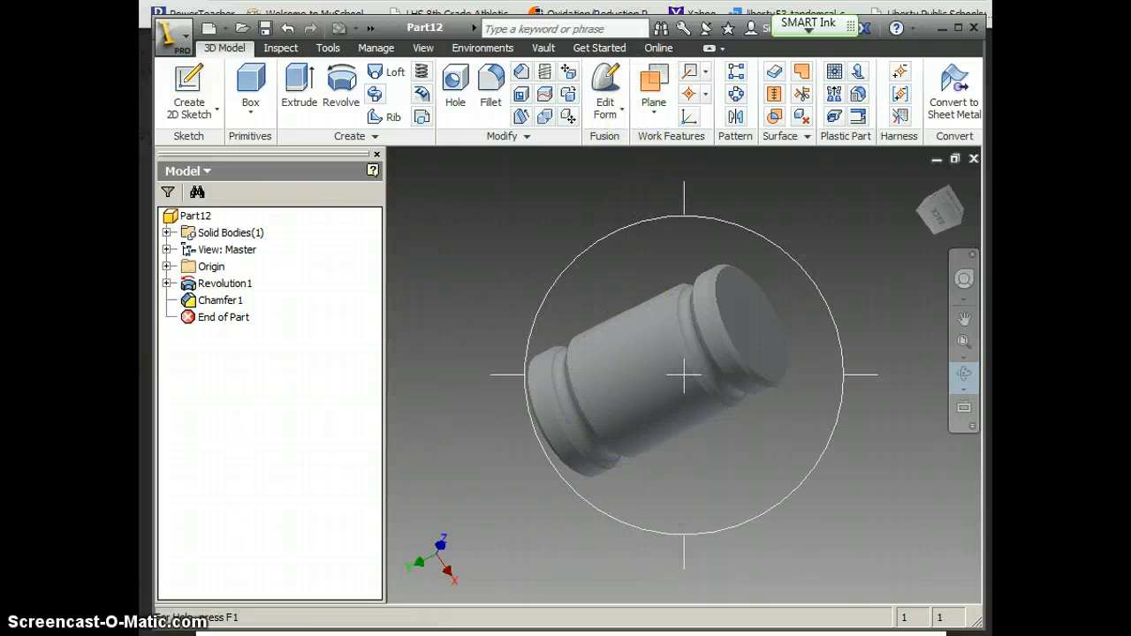
key(alt+Tab)
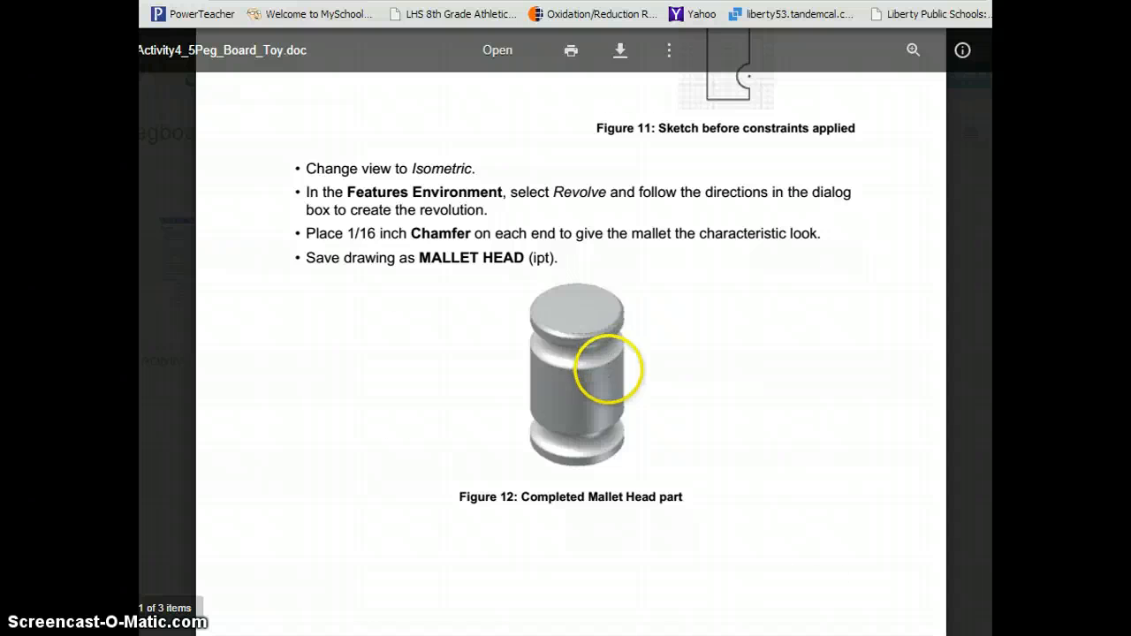
scroll(610, 364, down, 10)
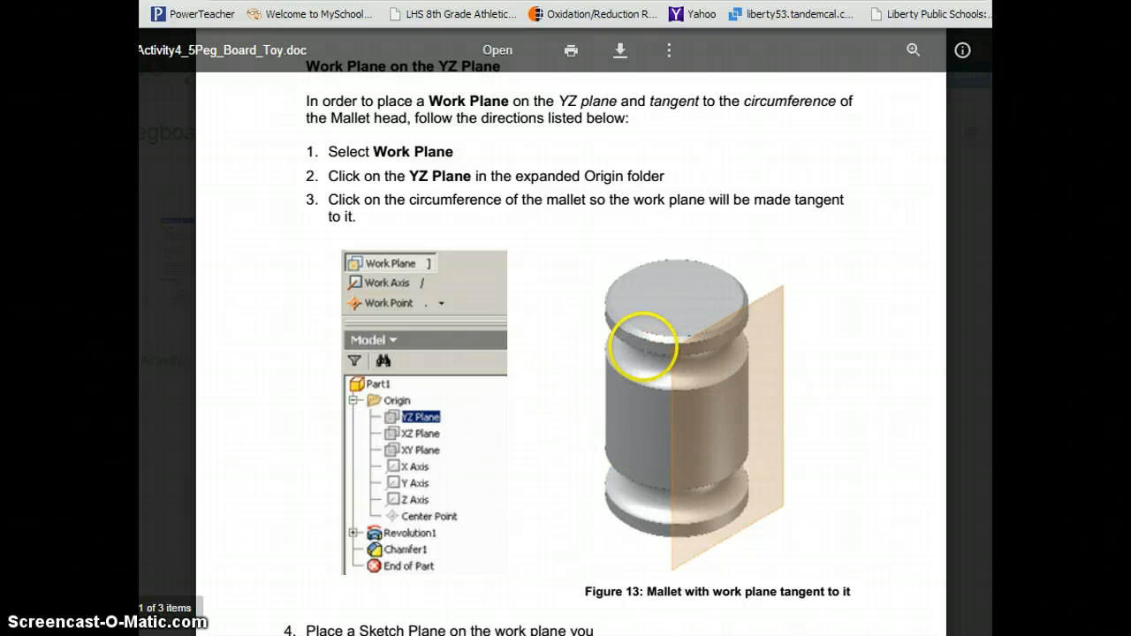
scroll(640, 336, up, 1)
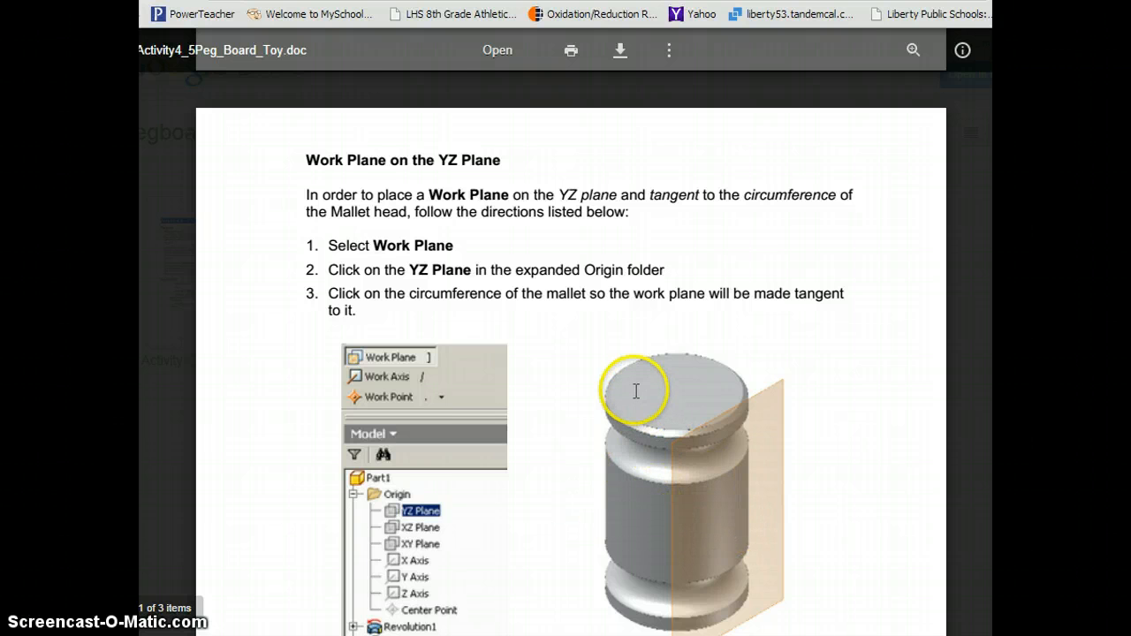
scroll(635, 390, down, 1)
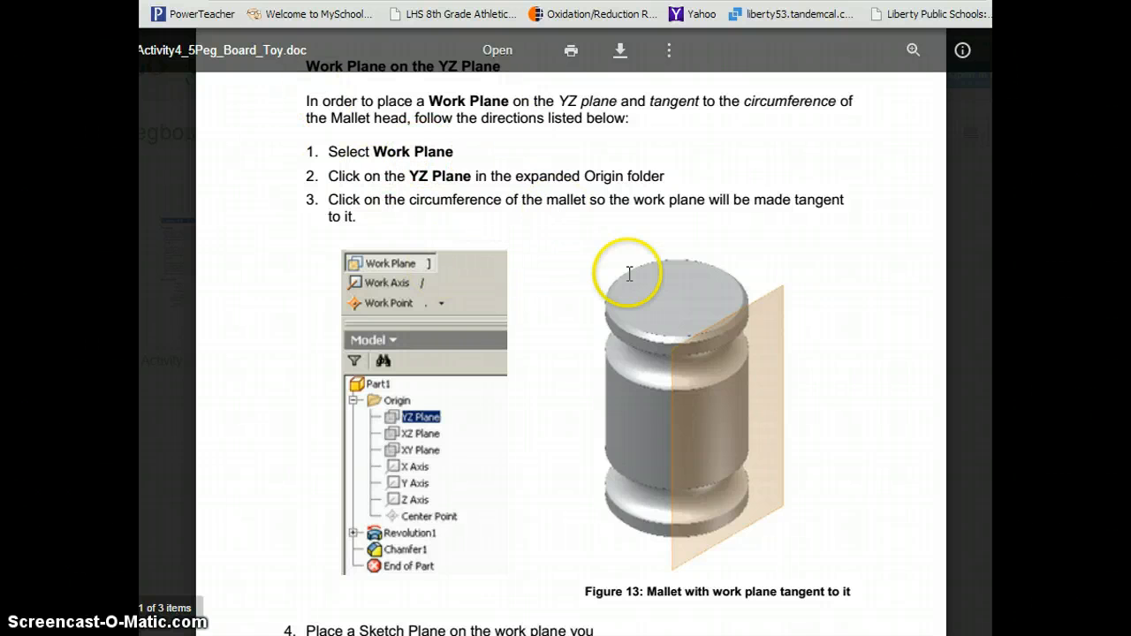
scroll(565, 293, down, 2)
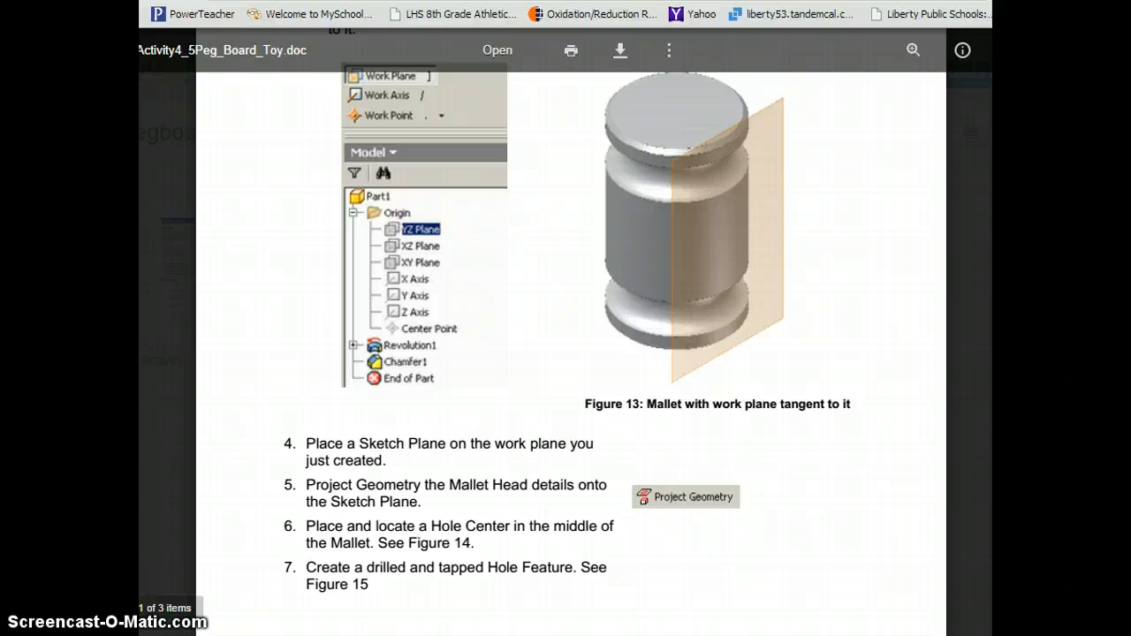
- Return to Inventor, orient the mallet head to the front view, and expand the Origin folder to list its planes
key(alt+Tab)
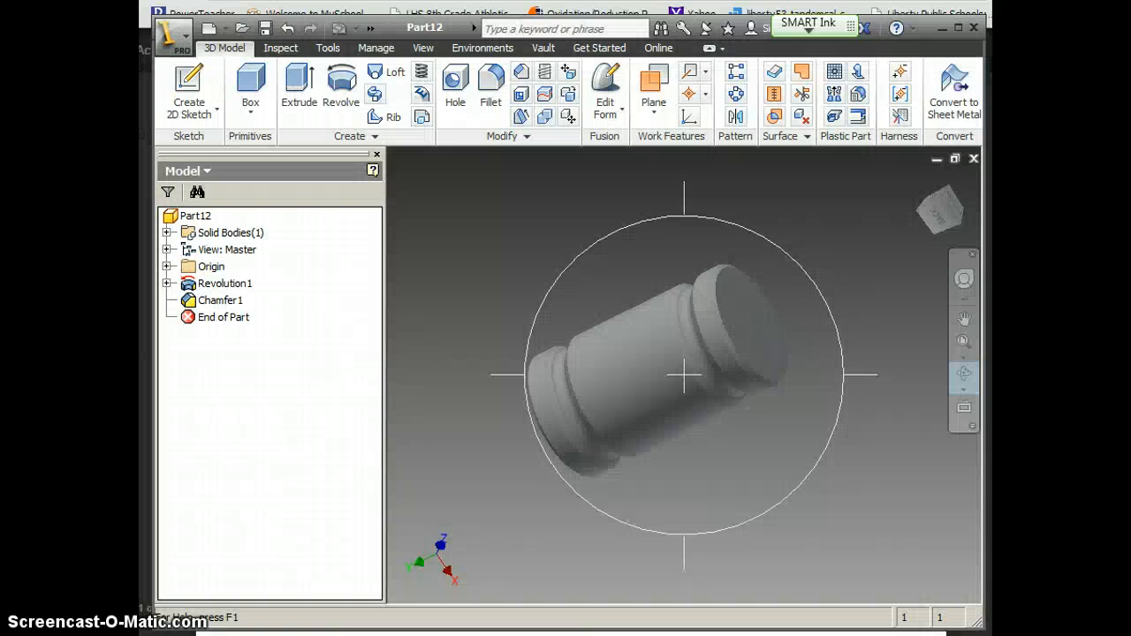
click(939, 215)
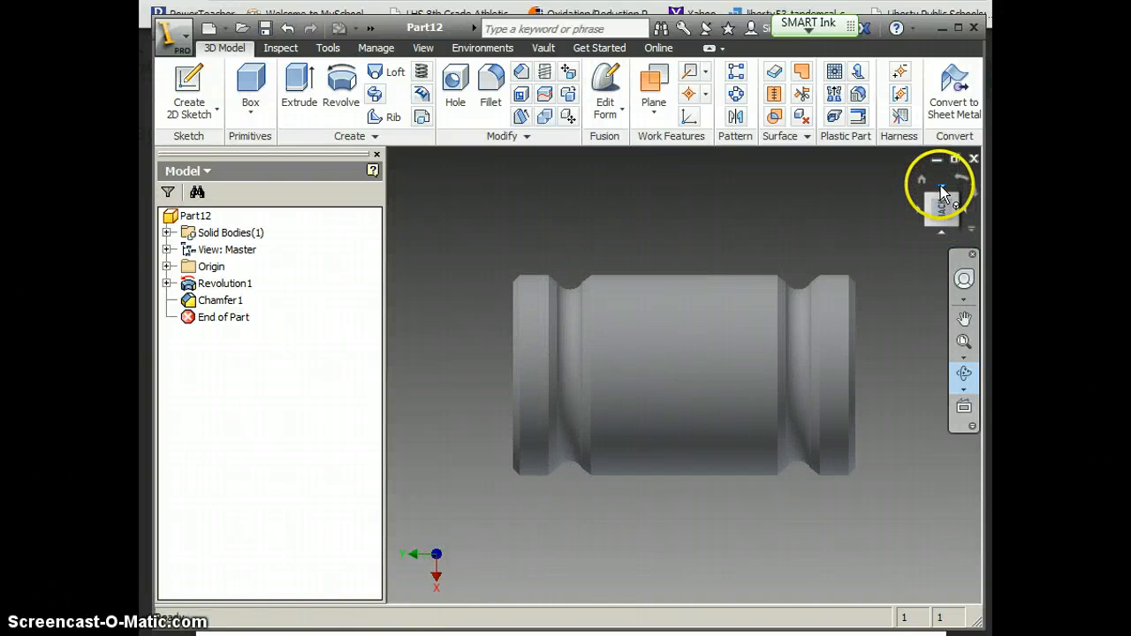
click(940, 186)
click(941, 189)
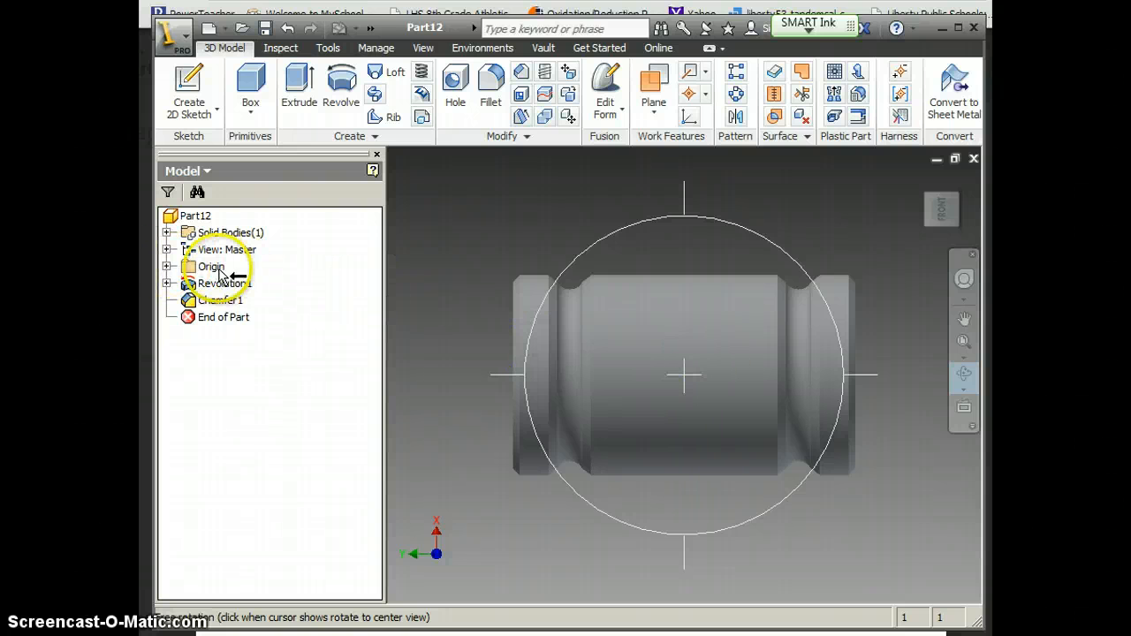
click(166, 266)
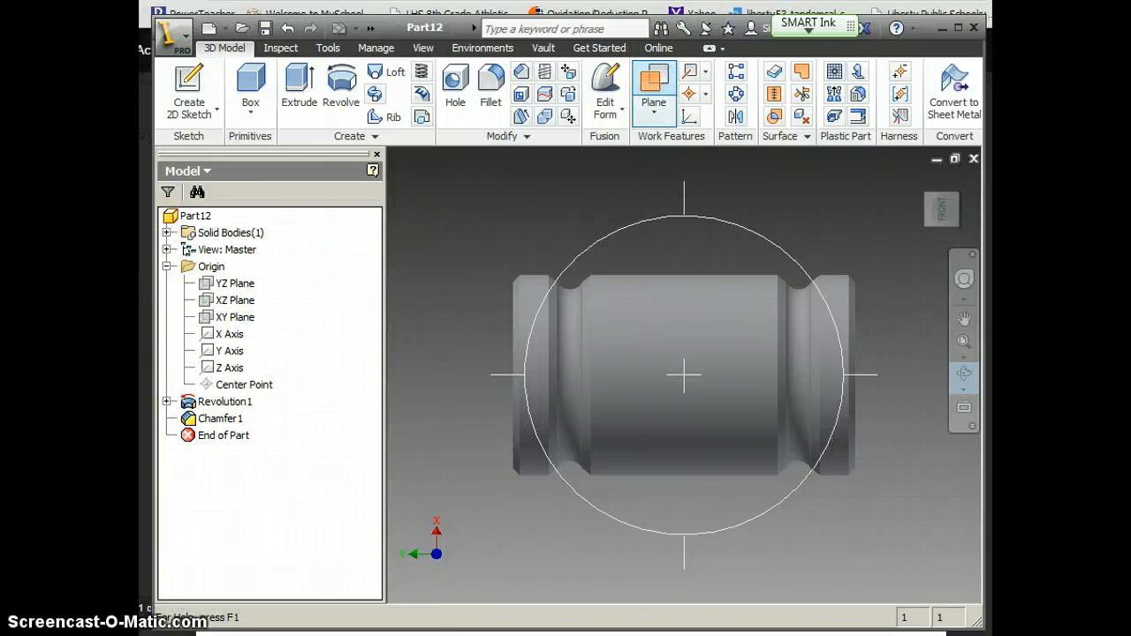
- Check the activity document's work plane instructions and, back in Inventor, create a work plane parallel to the YZ plane, tangent to the mallet head's middle surface
key(alt+Tab)
scroll(502, 265, up, 5)
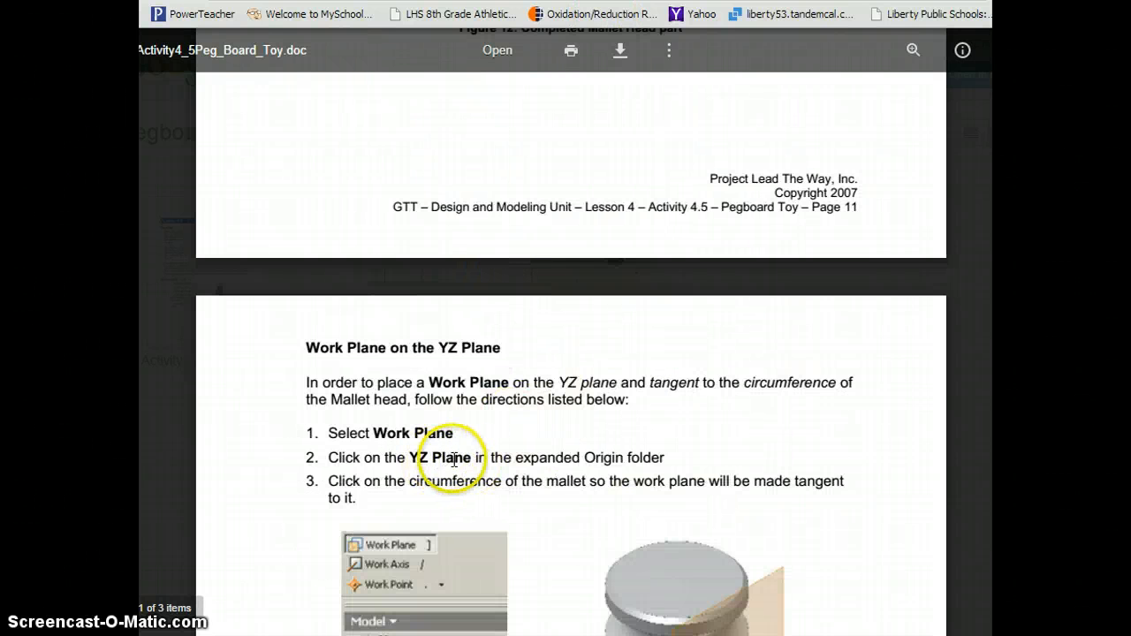
key(alt+Tab)
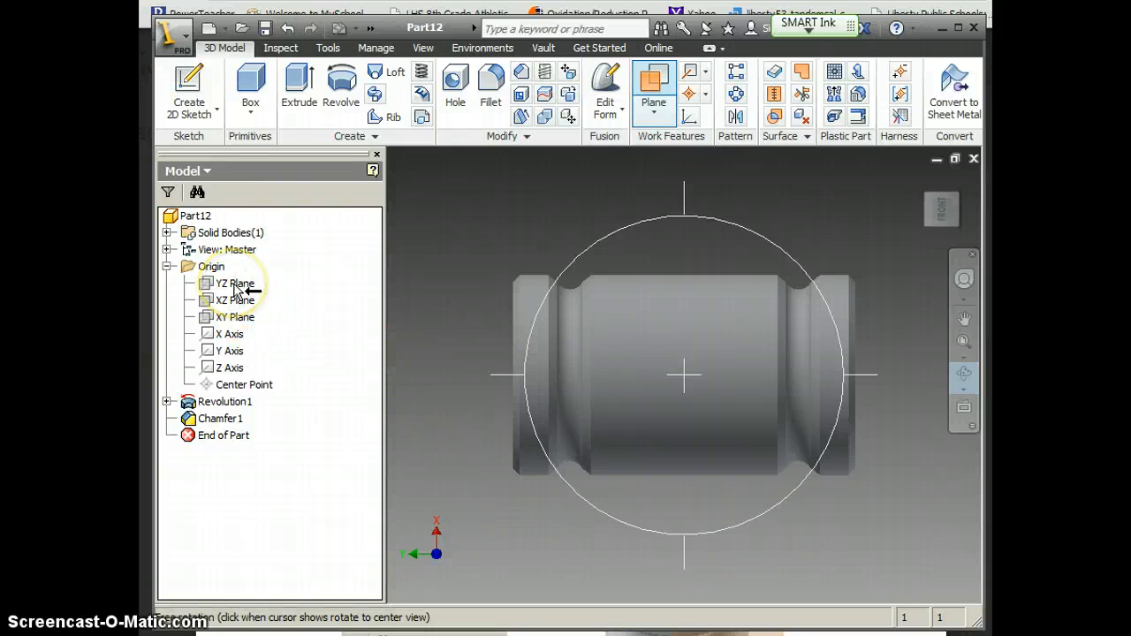
key(Escape)
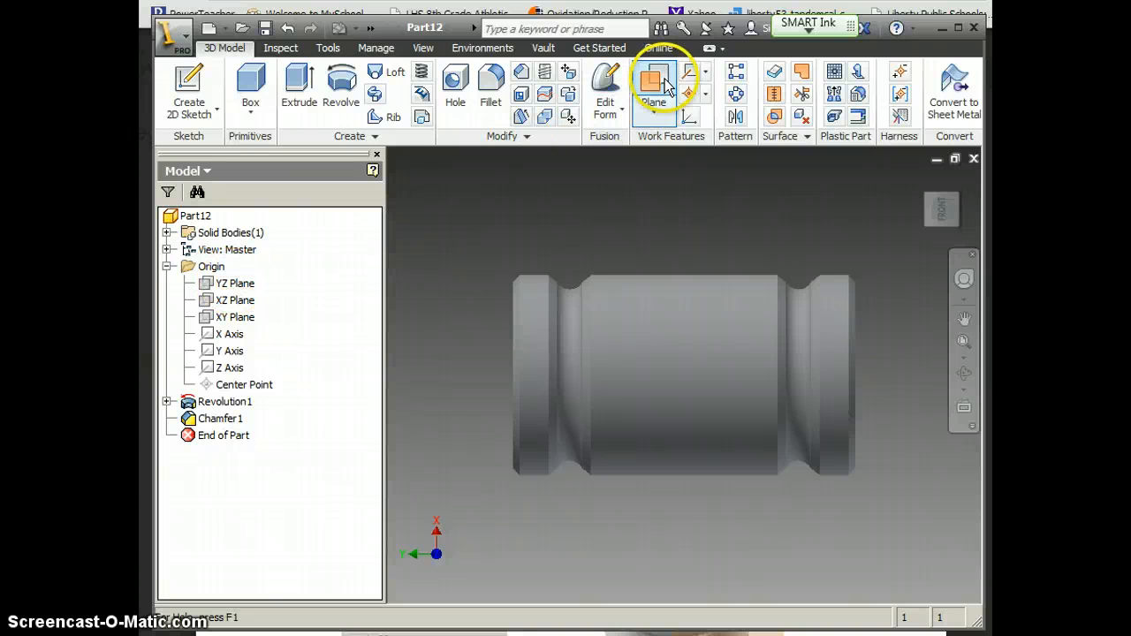
click(655, 113)
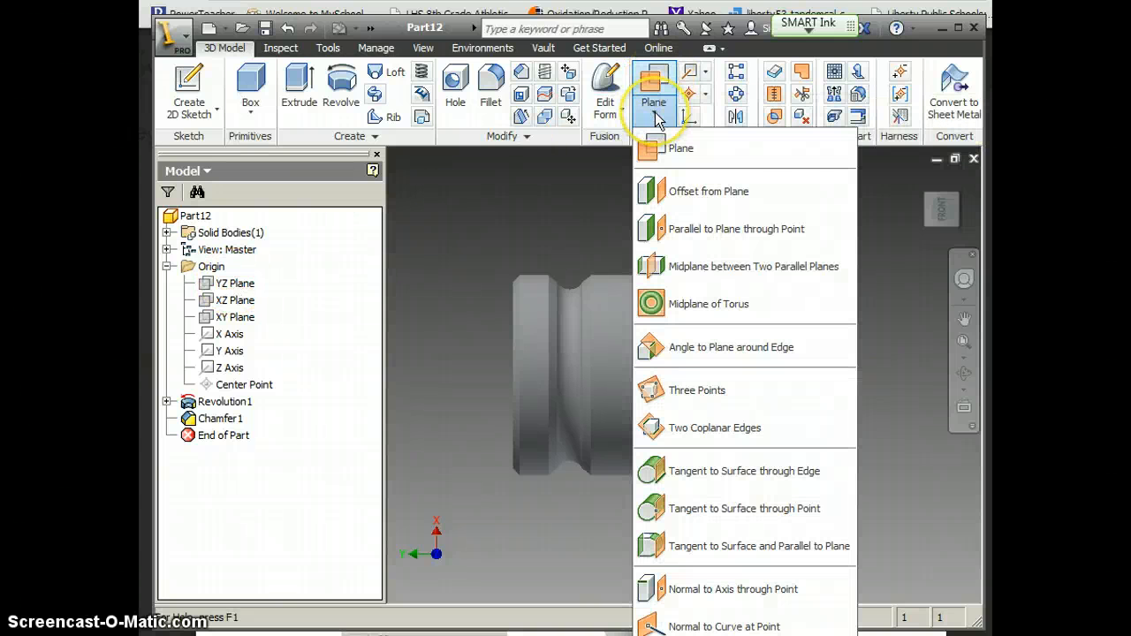
click(678, 150)
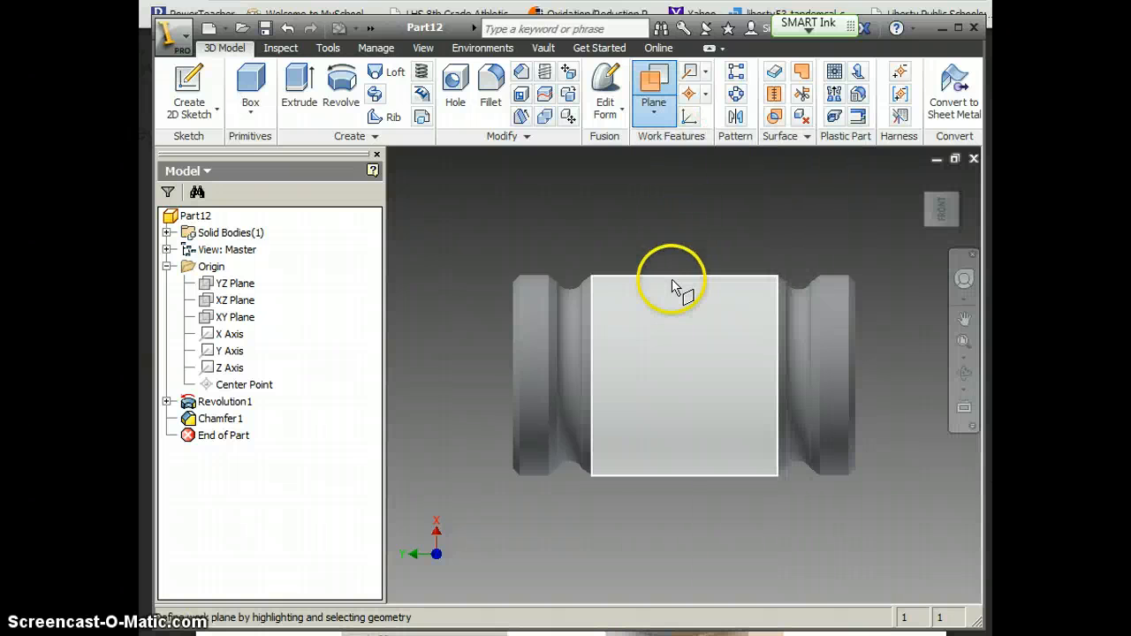
click(235, 283)
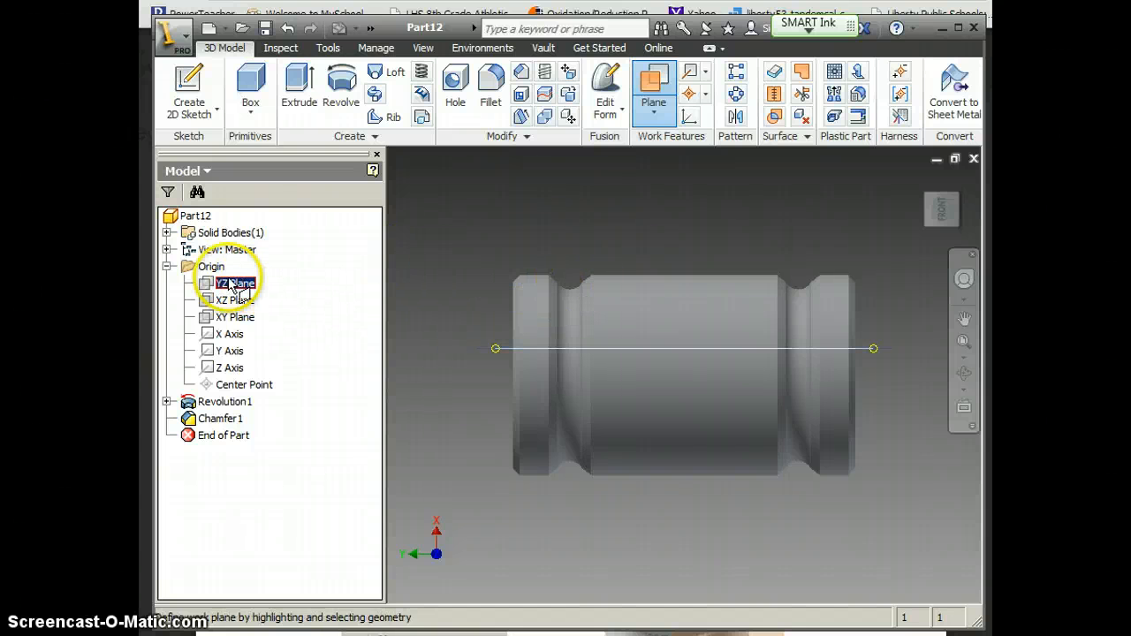
click(655, 330)
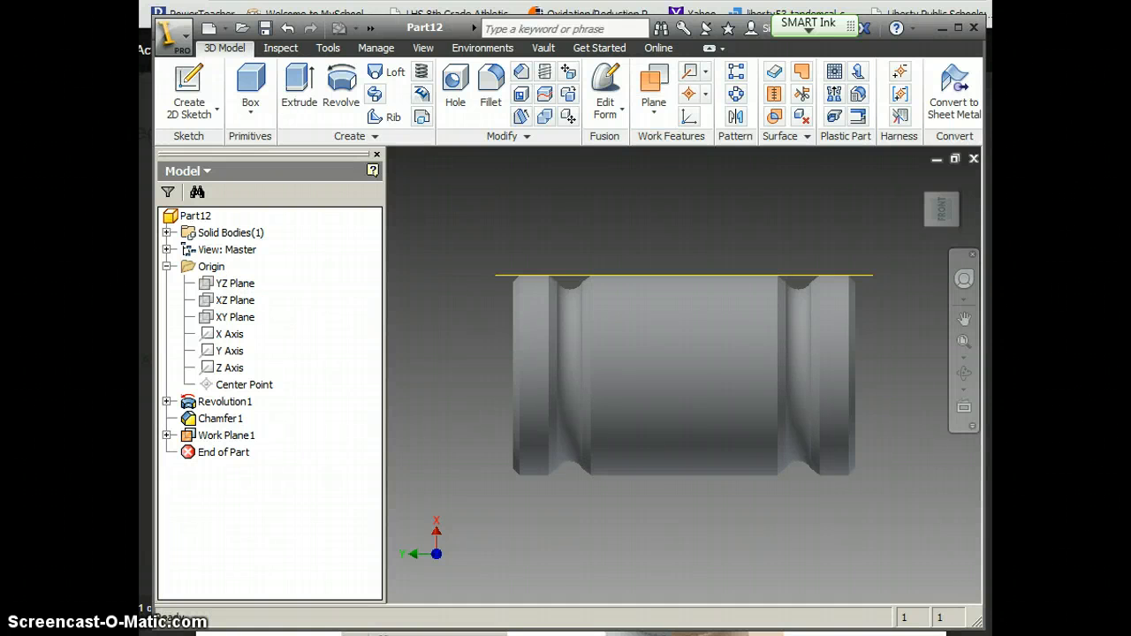
- Inspect the new tangent work plane from other angles and start a 2D sketch on it
mouse_move(960, 206)
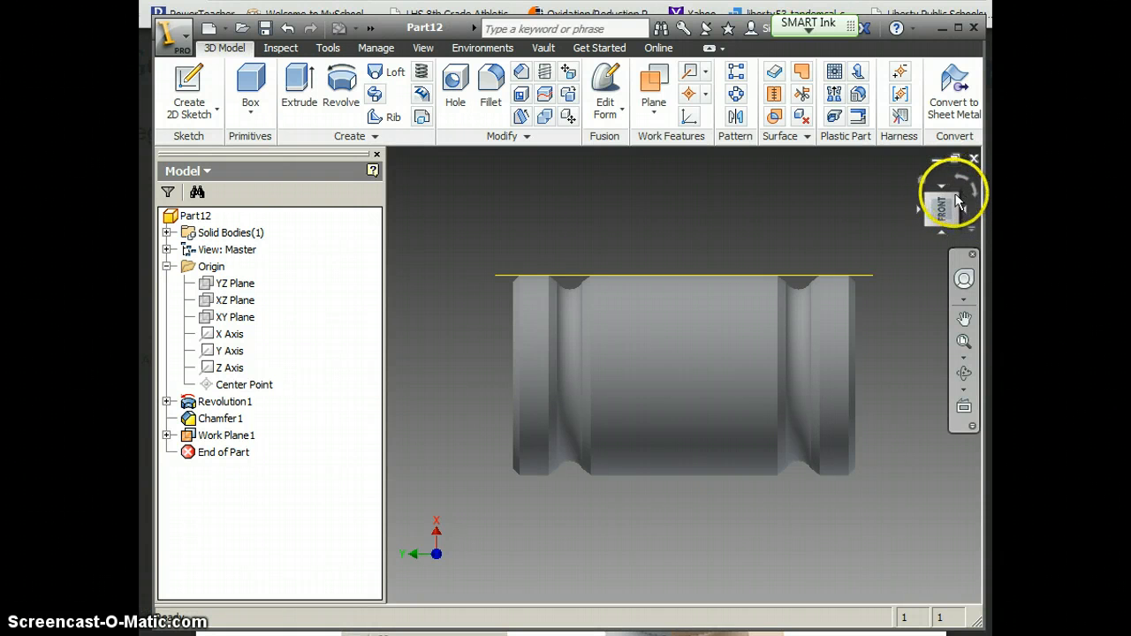
drag(960, 202, 966, 219)
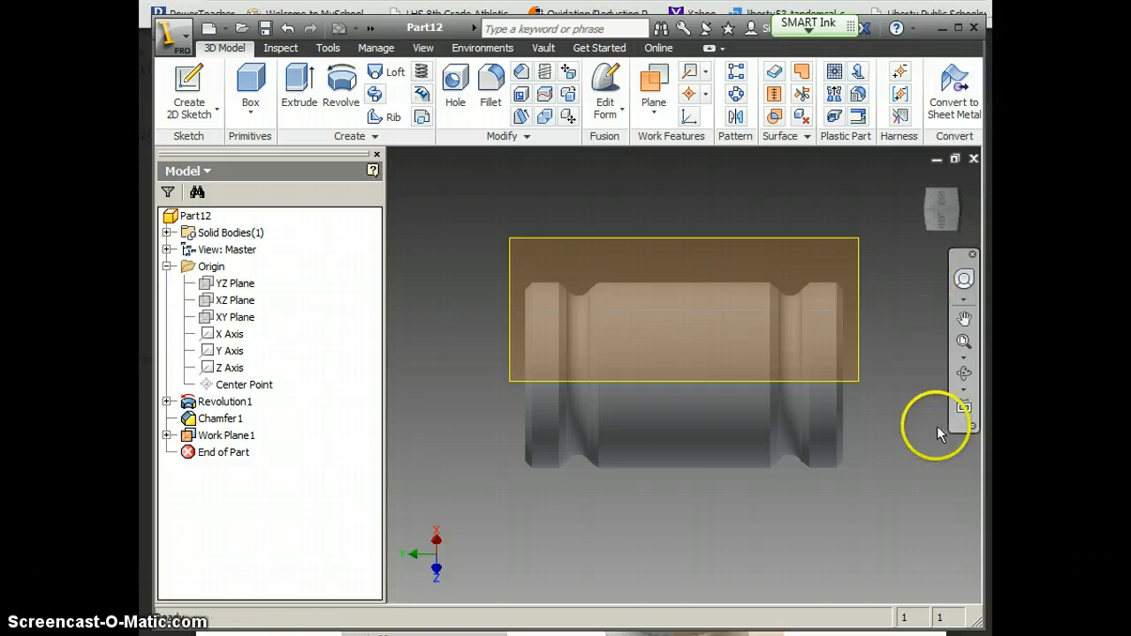
click(950, 389)
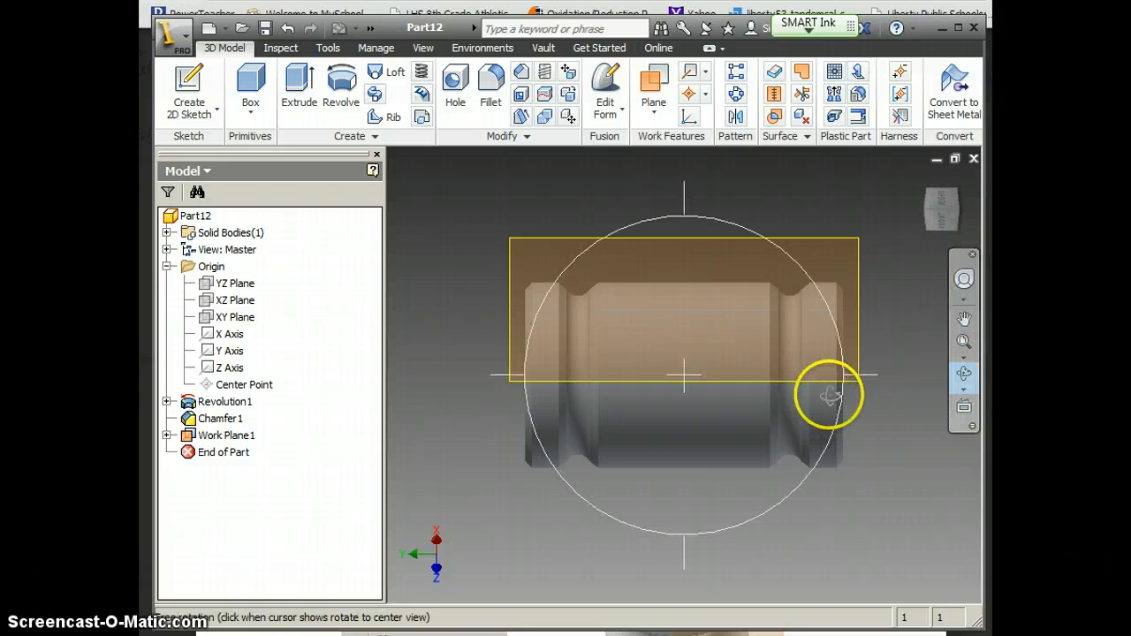
drag(783, 396, 727, 320)
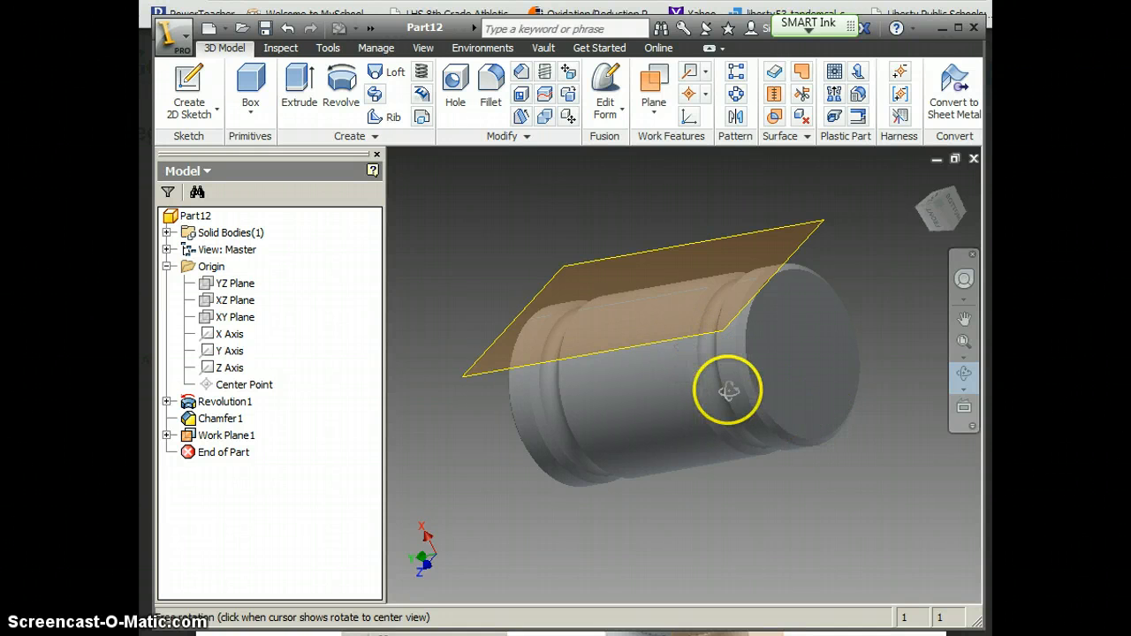
drag(745, 328, 581, 339)
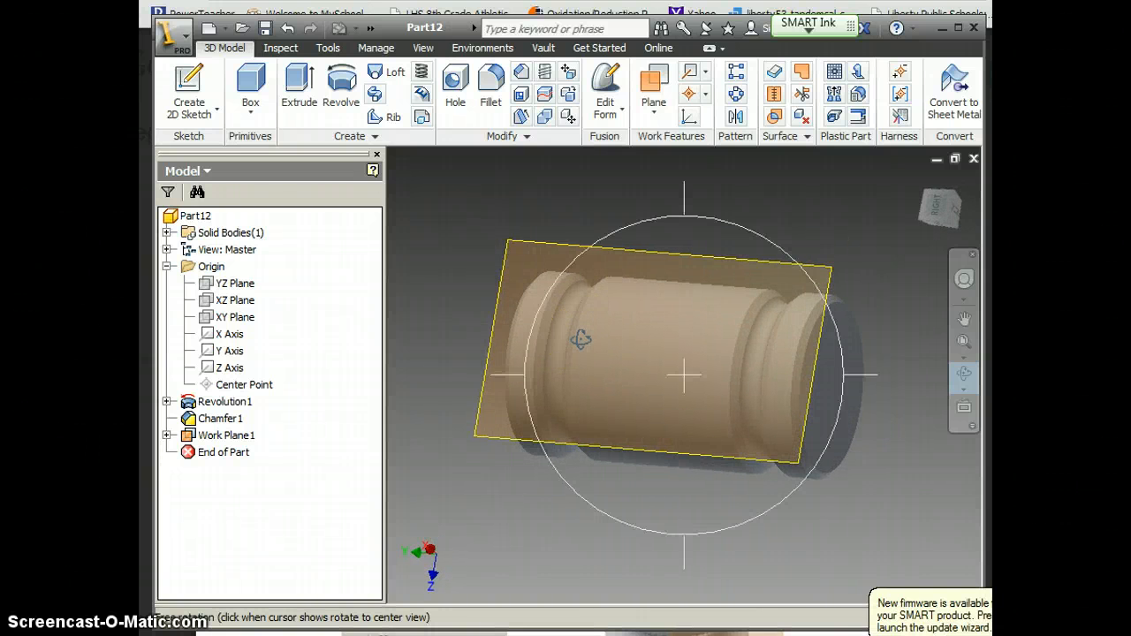
key(Escape)
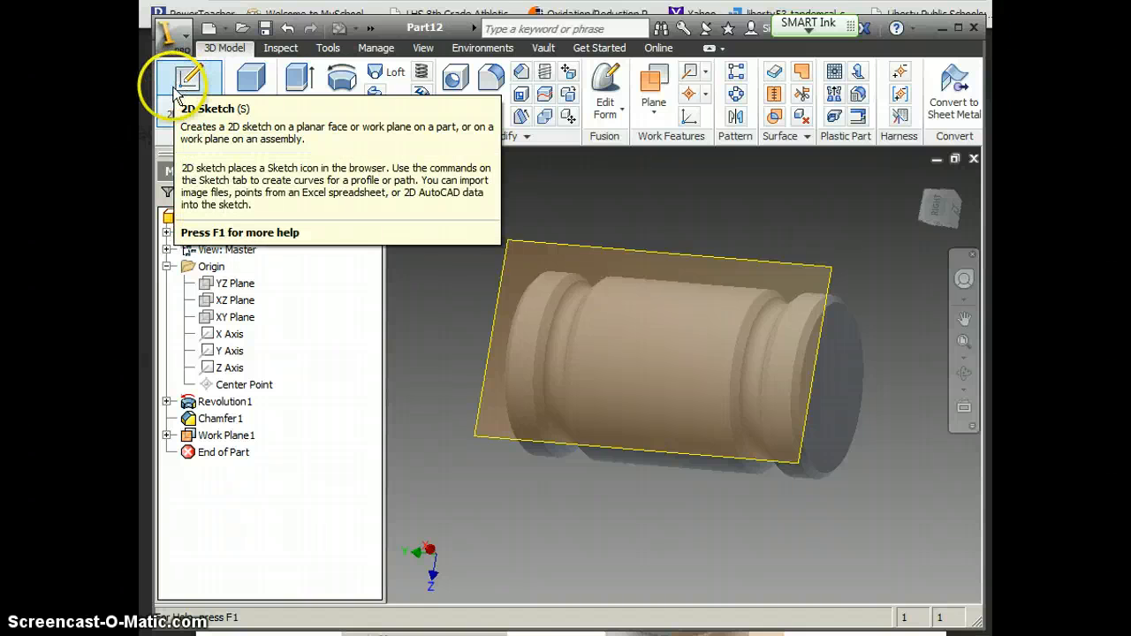
click(188, 114)
click(194, 149)
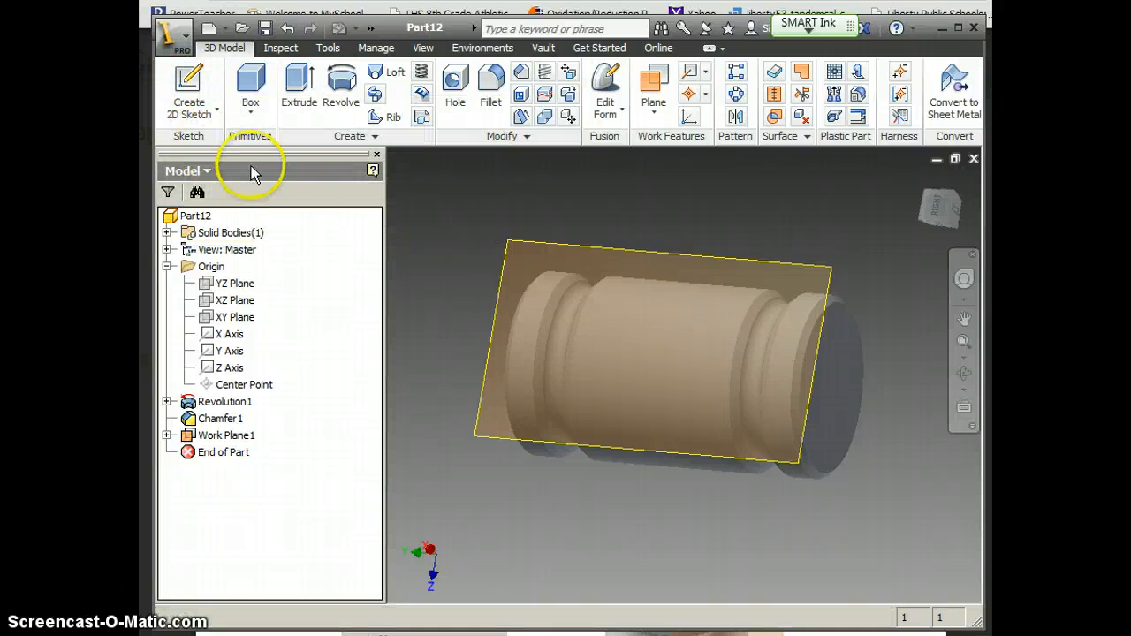
click(510, 245)
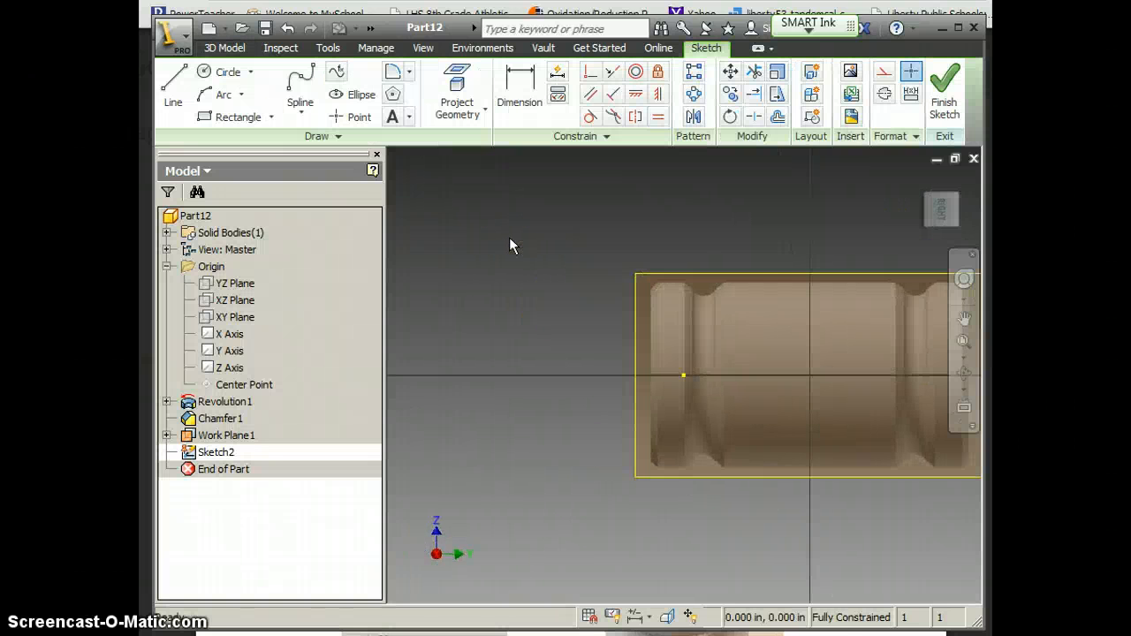
- Place a sketch point at the sketch origin (X 0, Y 0), at the centre of the mallet head
middle_drag(778, 255, 606, 260)
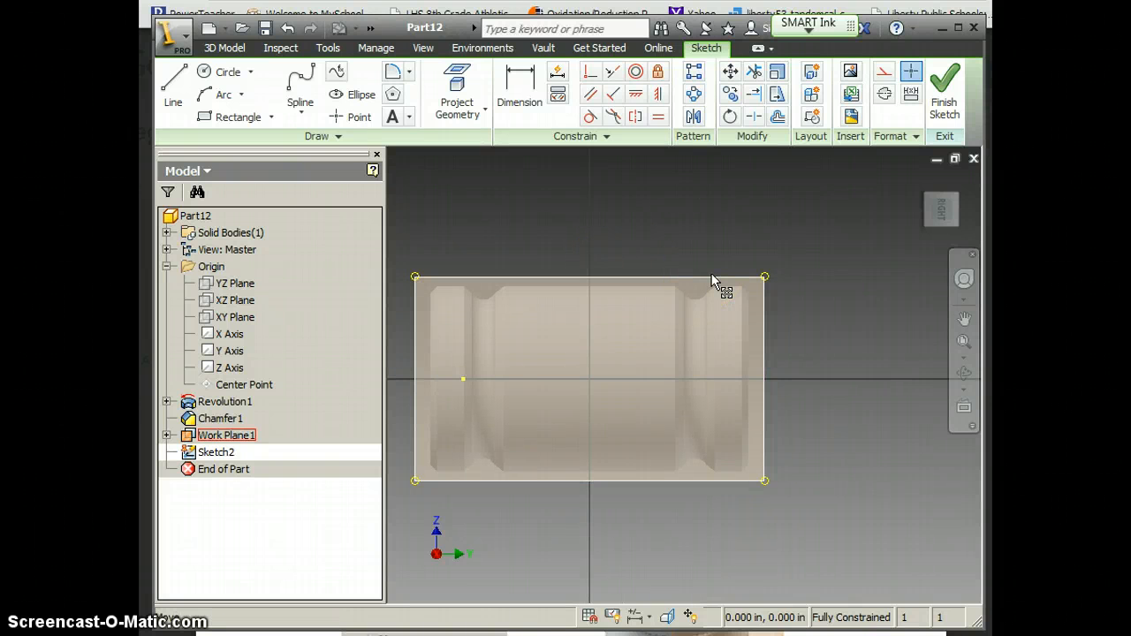
click(632, 385)
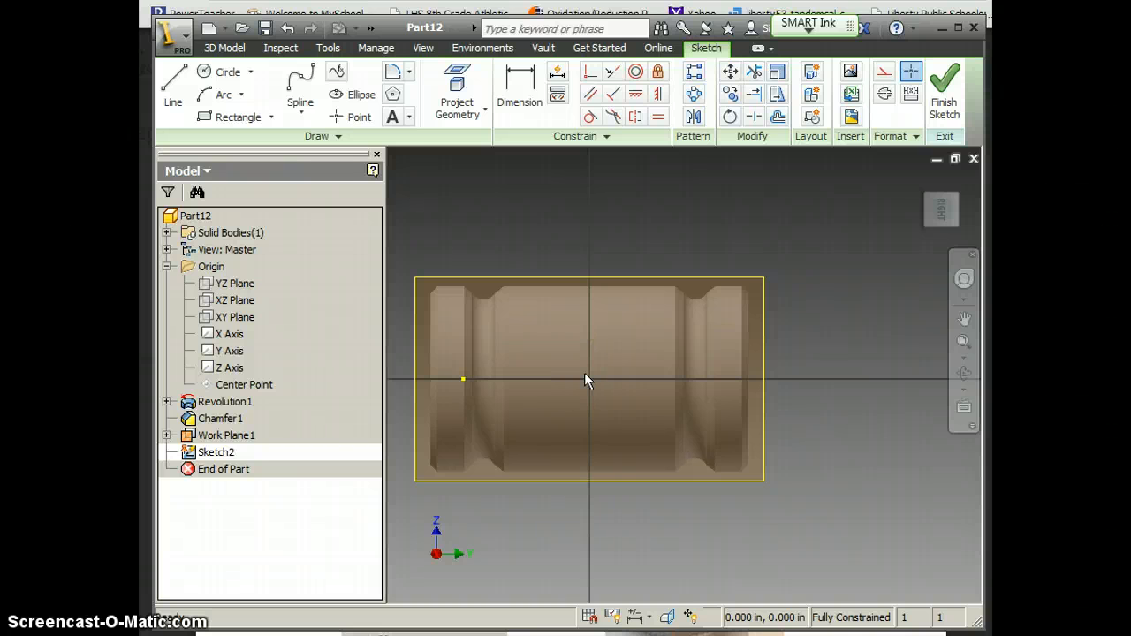
click(344, 118)
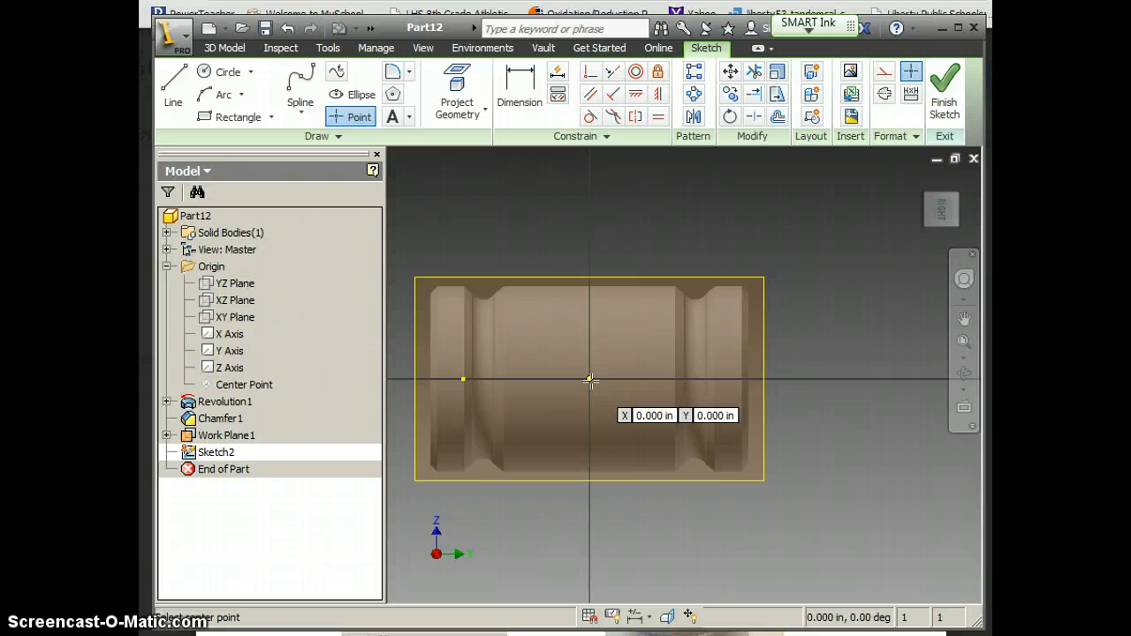
click(589, 380)
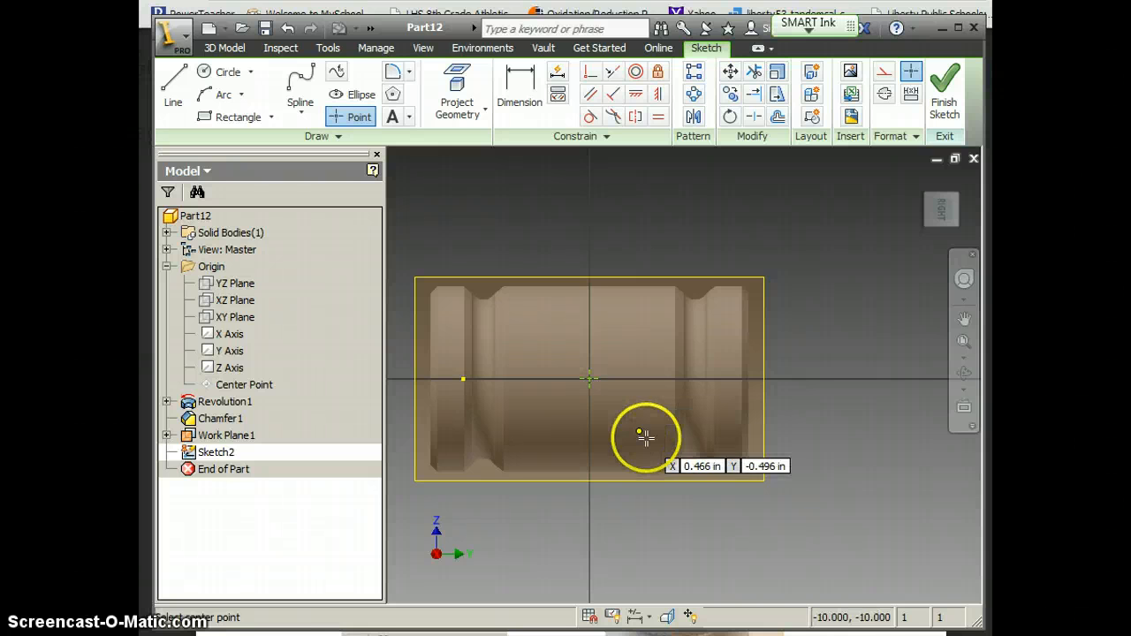
click(646, 437)
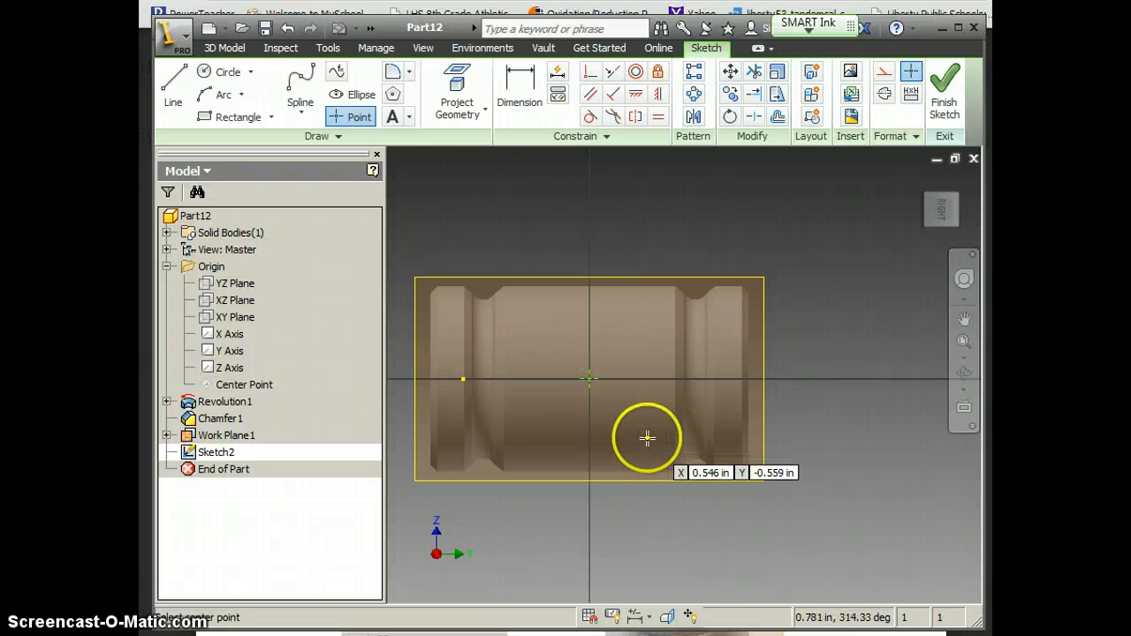
- Project the upper and lower edges of the mallet head's middle section and both of its end edges into the sketch
click(457, 89)
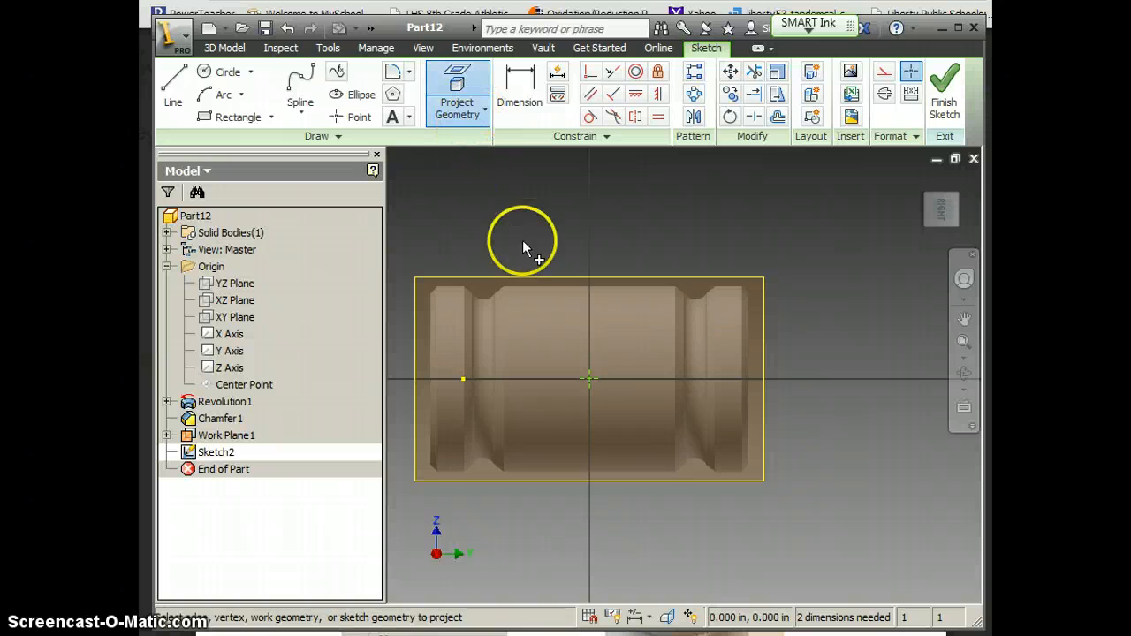
click(559, 288)
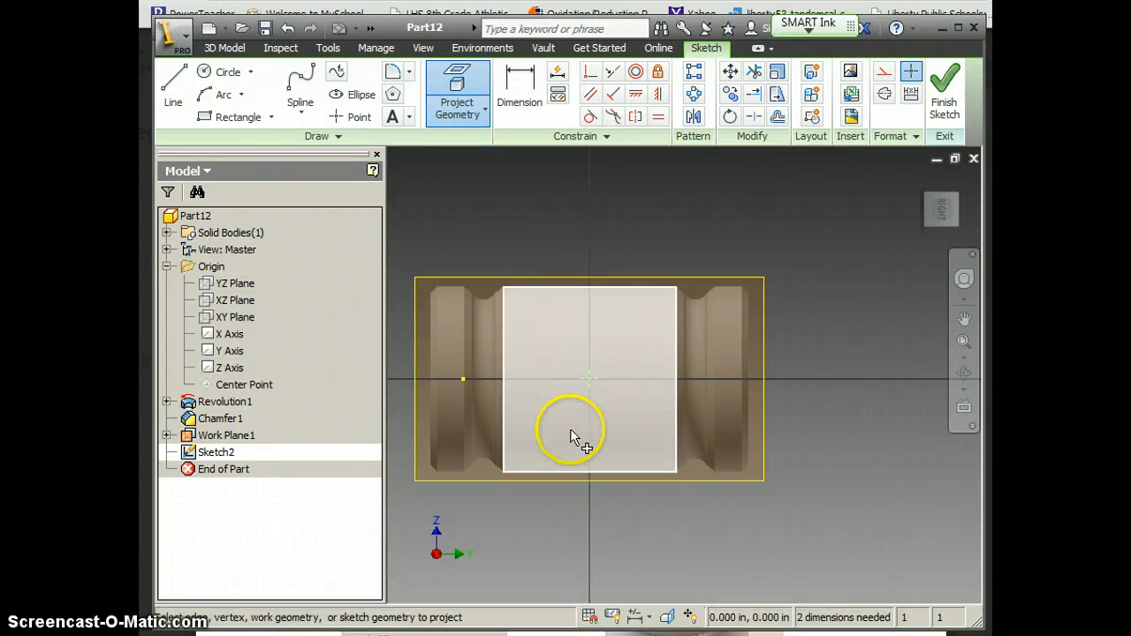
click(565, 470)
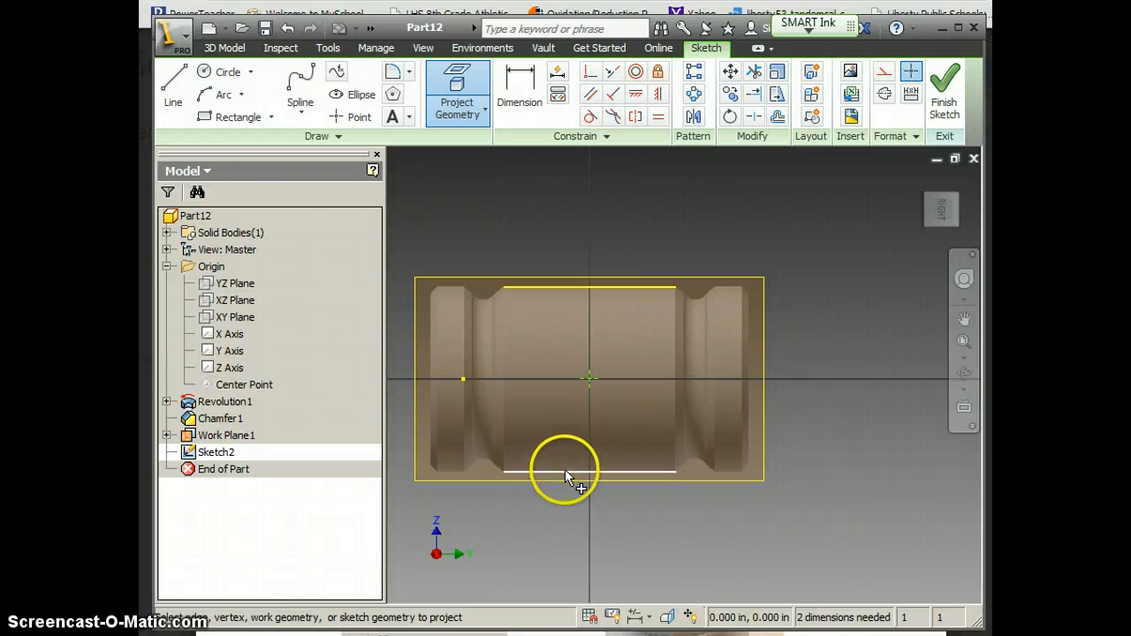
click(432, 386)
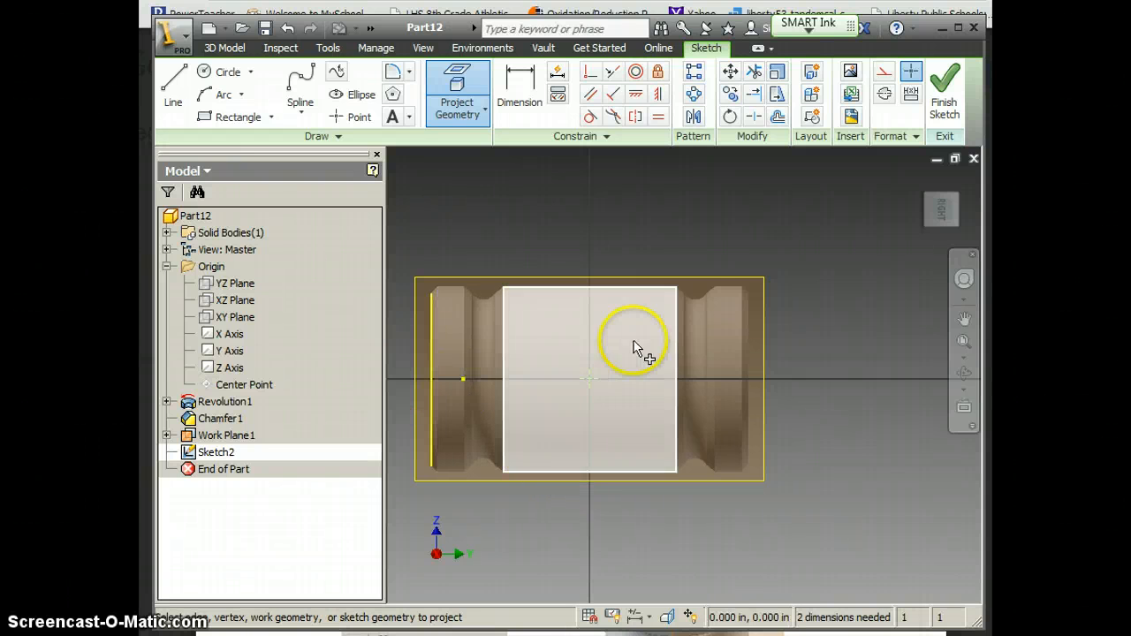
click(748, 358)
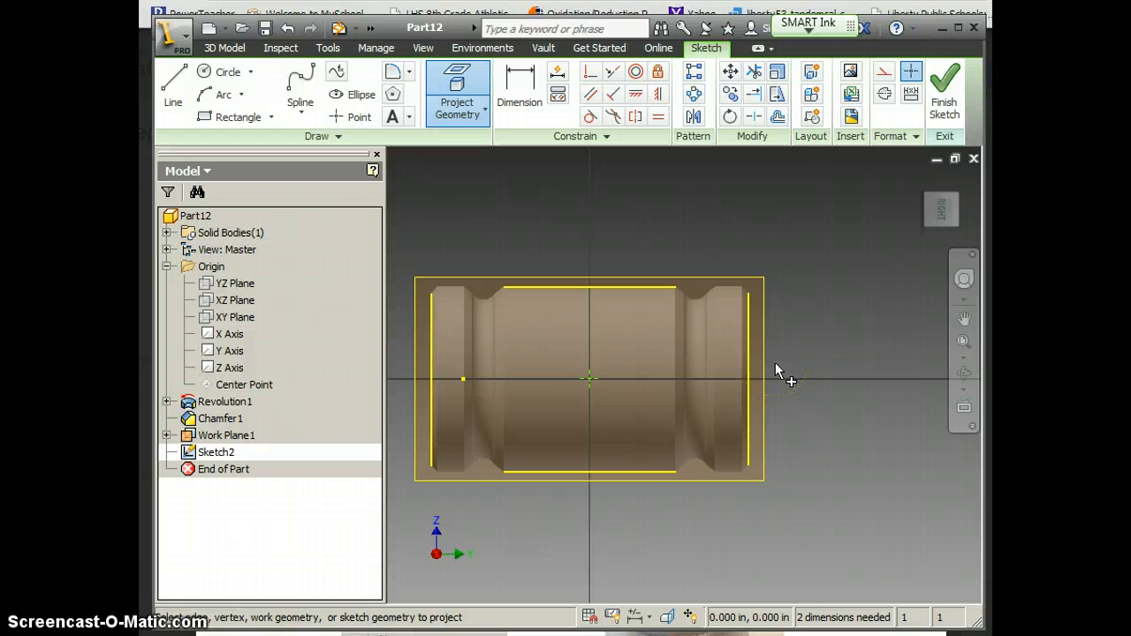
- Dimension the horizontal distance from the sketch point to the mallet head's right projected end edge
click(519, 88)
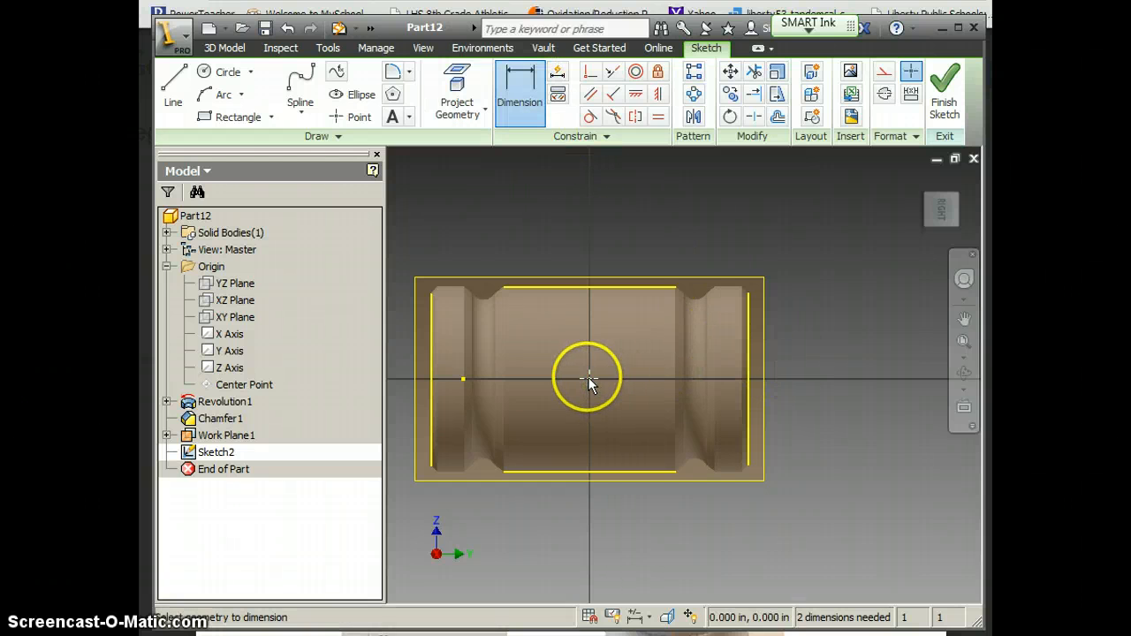
click(745, 353)
click(712, 222)
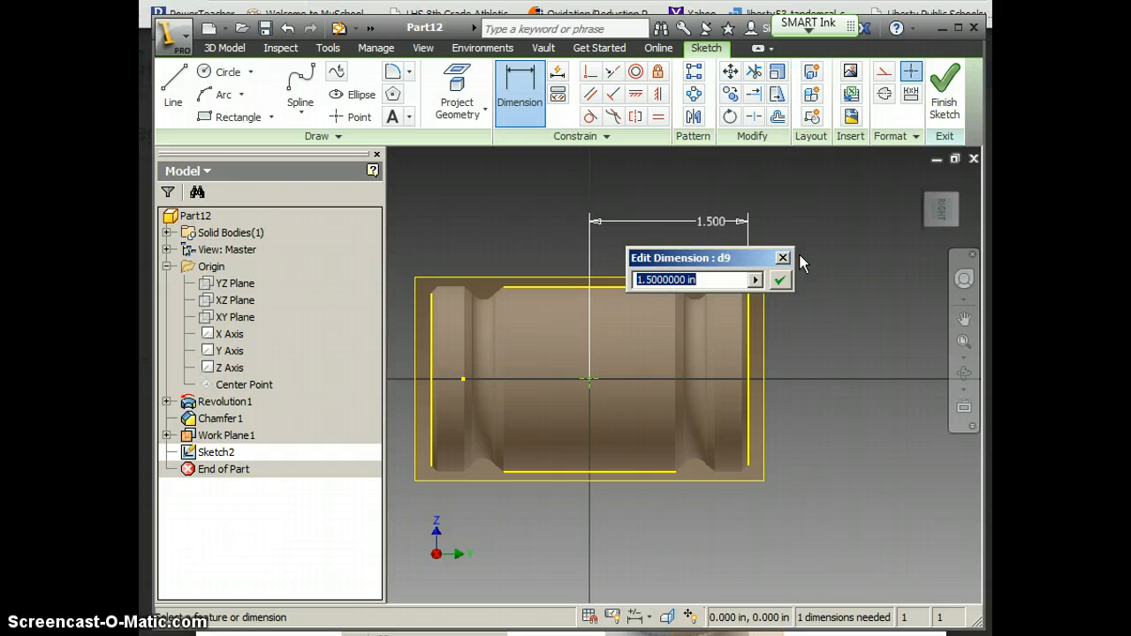
click(783, 278)
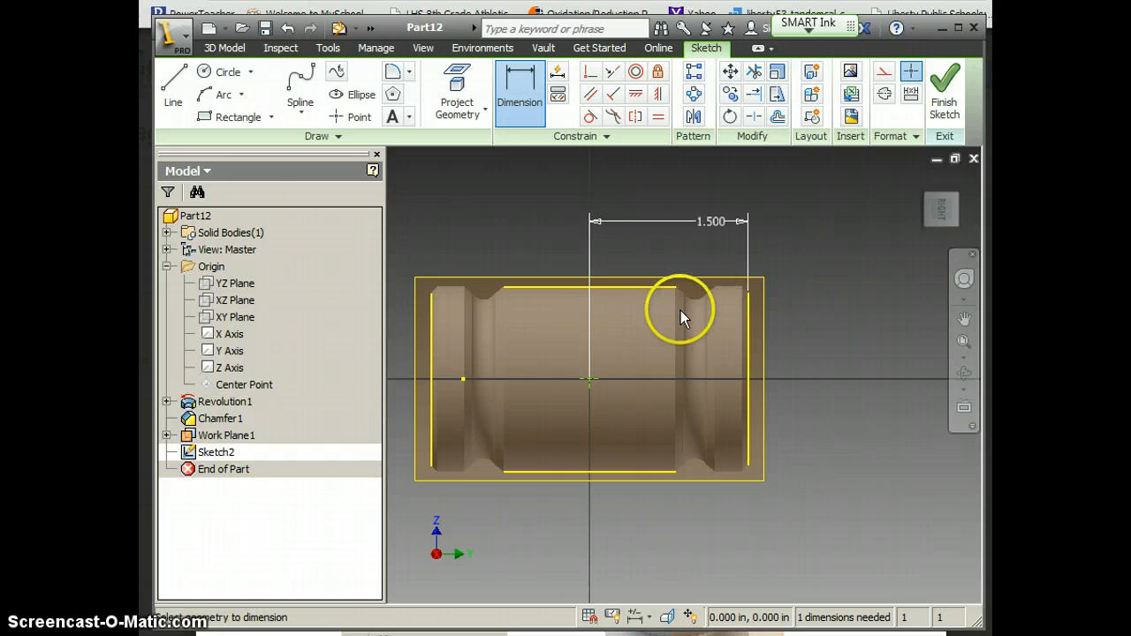
- Dimension the vertical distance from the sketch point to the middle section's upper projected edge and finish the sketch
click(578, 287)
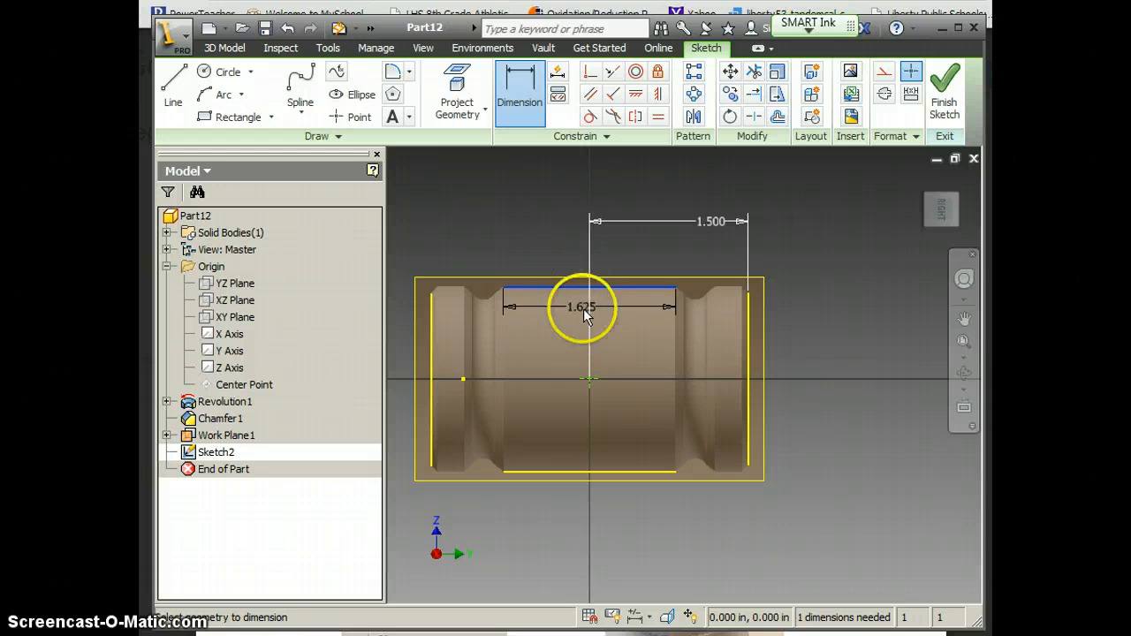
click(590, 379)
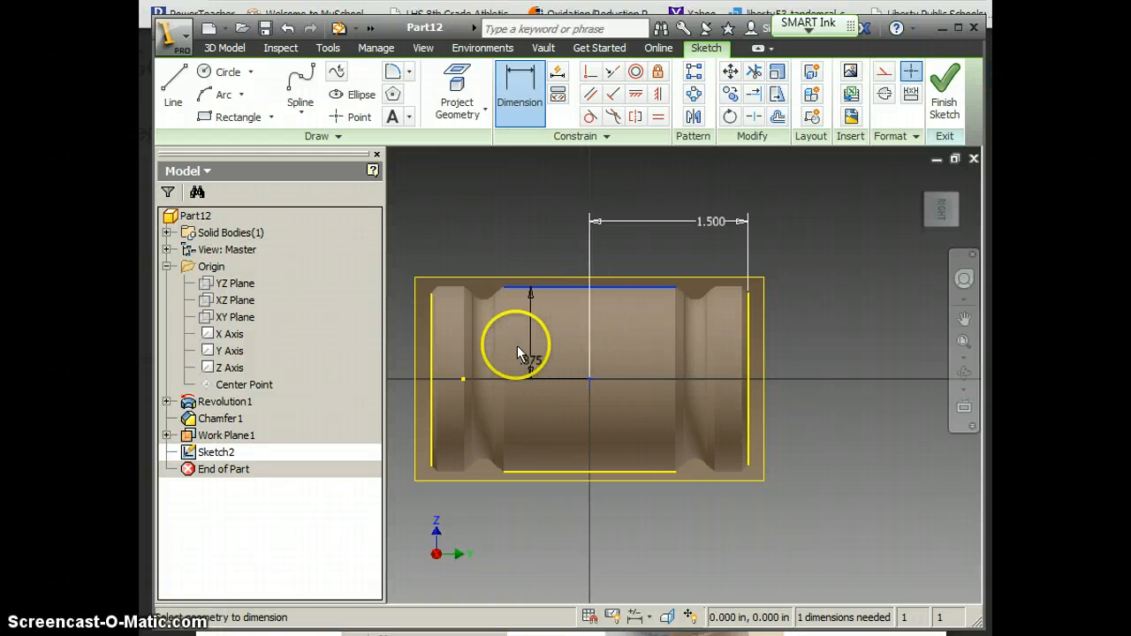
click(517, 346)
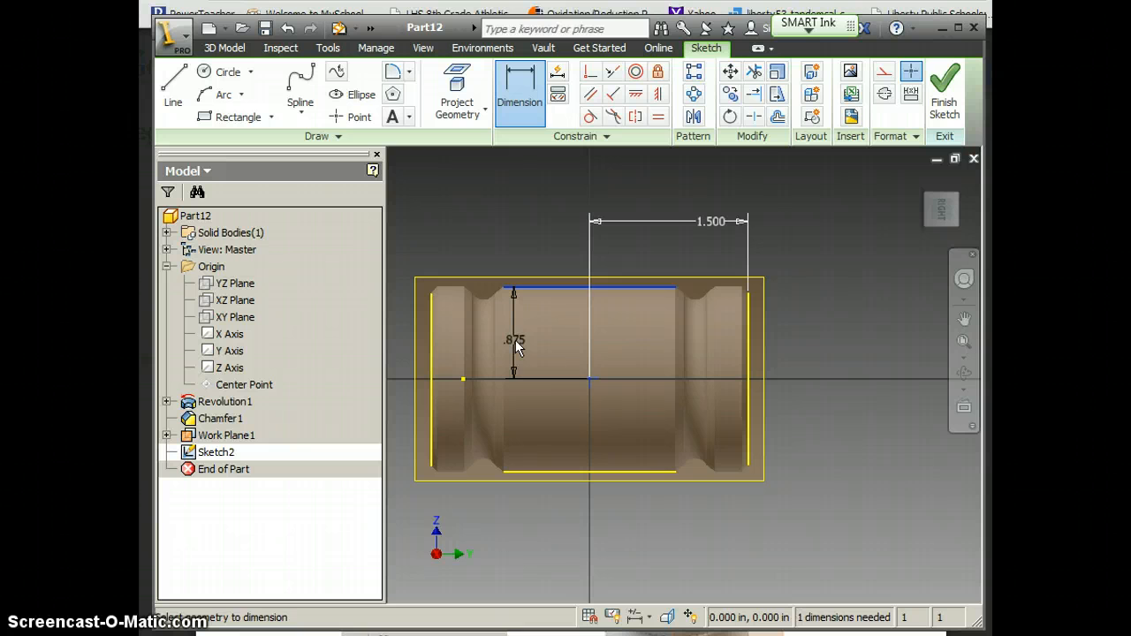
click(517, 347)
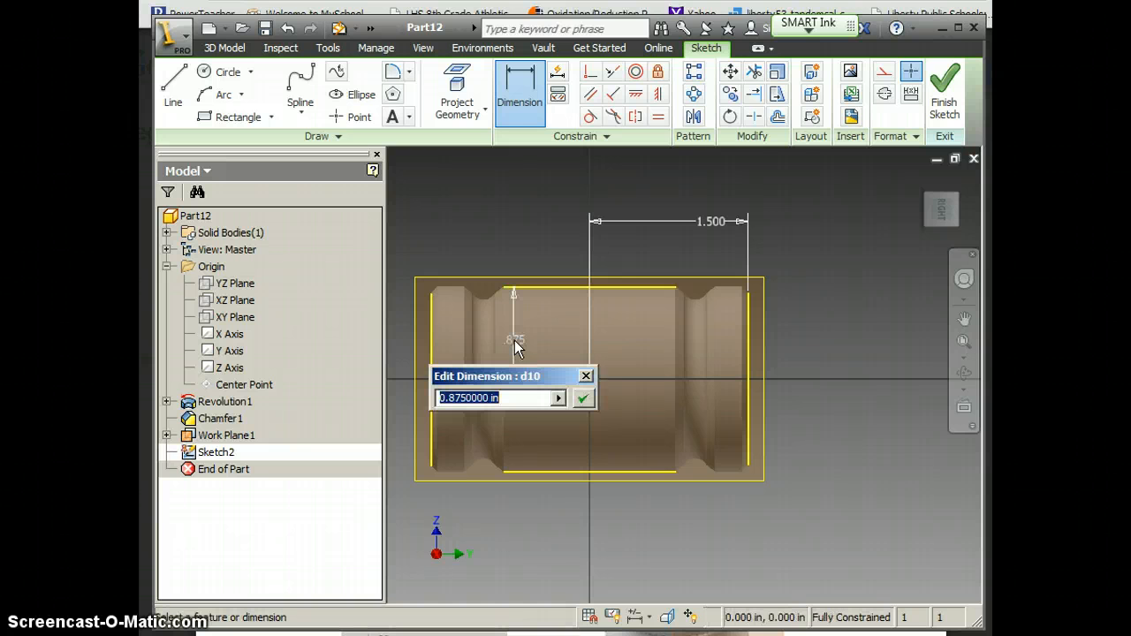
click(585, 399)
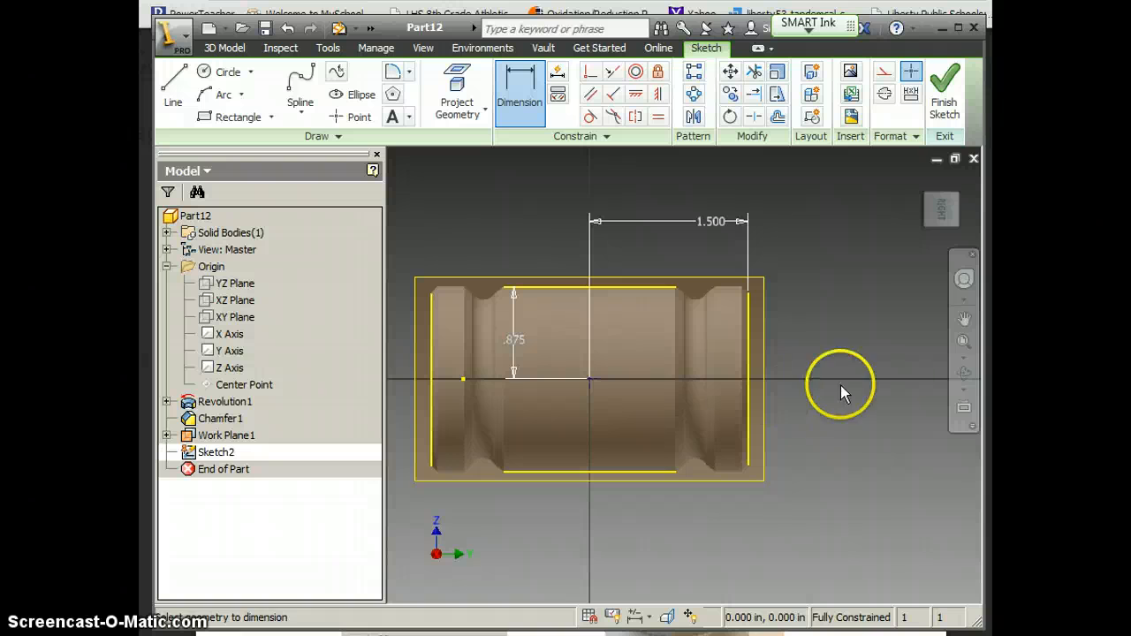
click(942, 99)
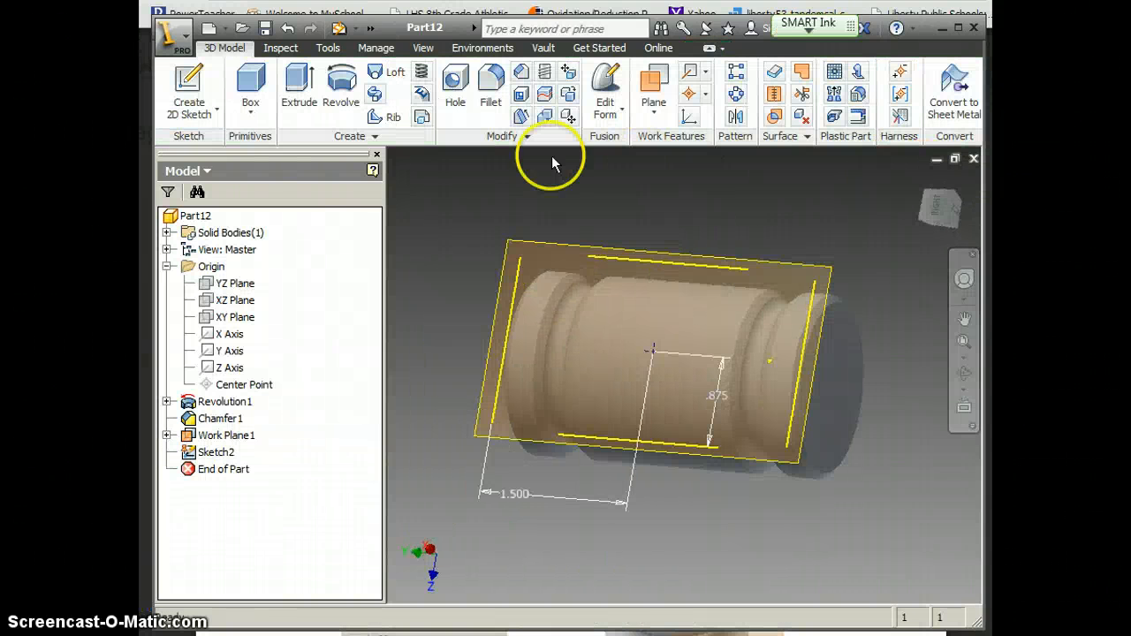
- Start a Hole at the sketch point and look up the hole specifications in the pegboard toy activity document
click(458, 89)
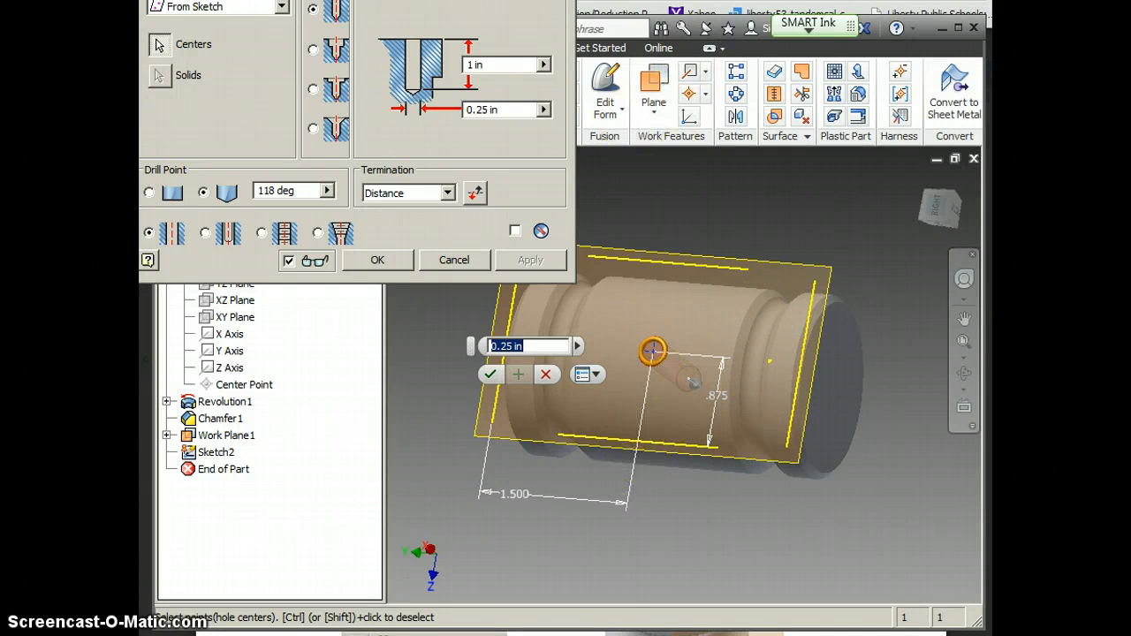
key(alt+Tab)
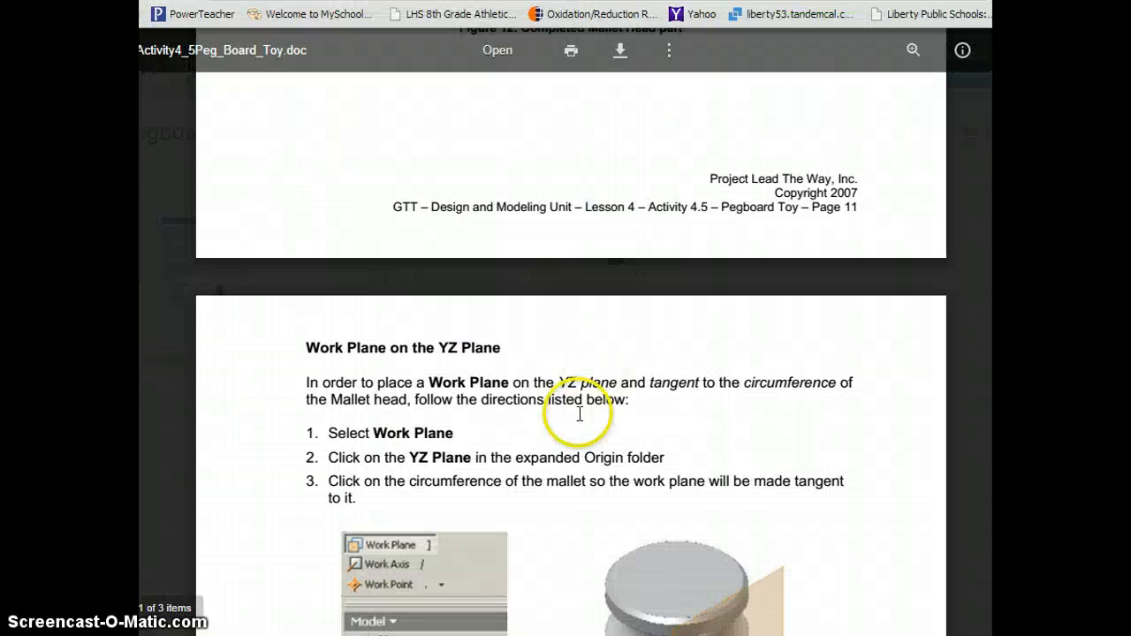
scroll(576, 404, down, 10)
scroll(576, 404, down, 4)
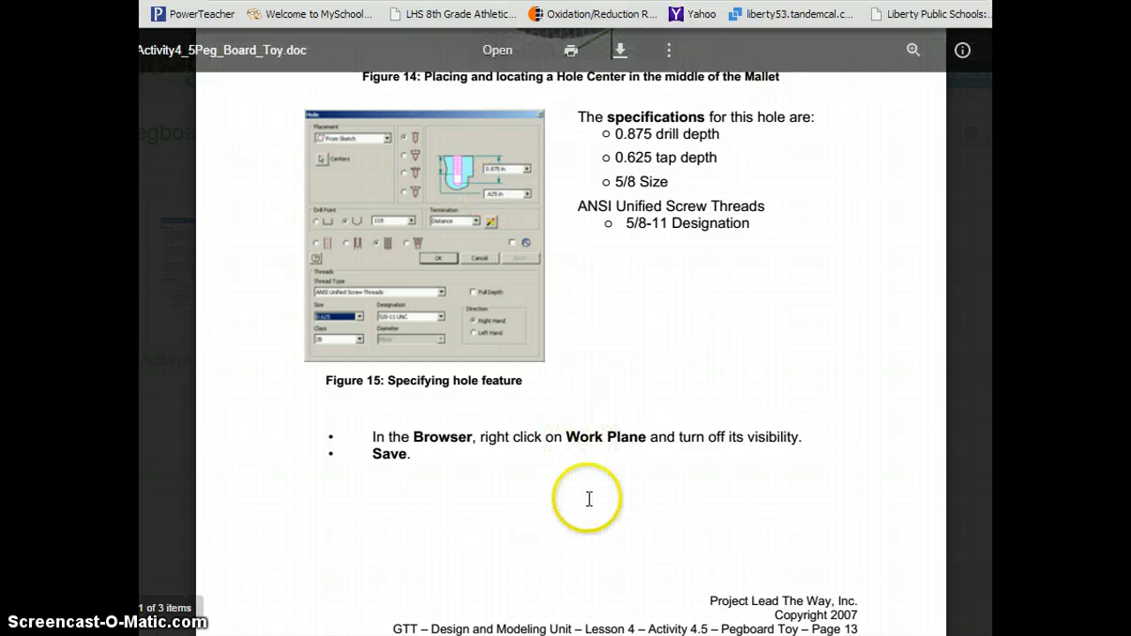
click(529, 635)
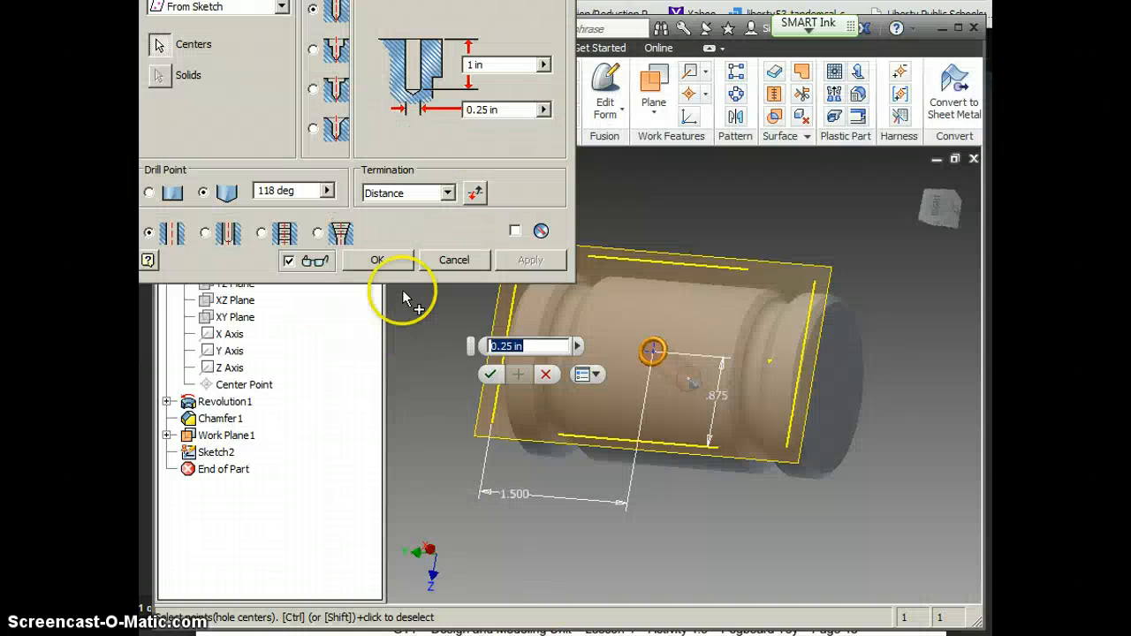
- Set the hole's drill depth to .875 in, make it a tapped hole and set its thread depth to .625 in
click(487, 67)
drag(487, 66, 459, 65)
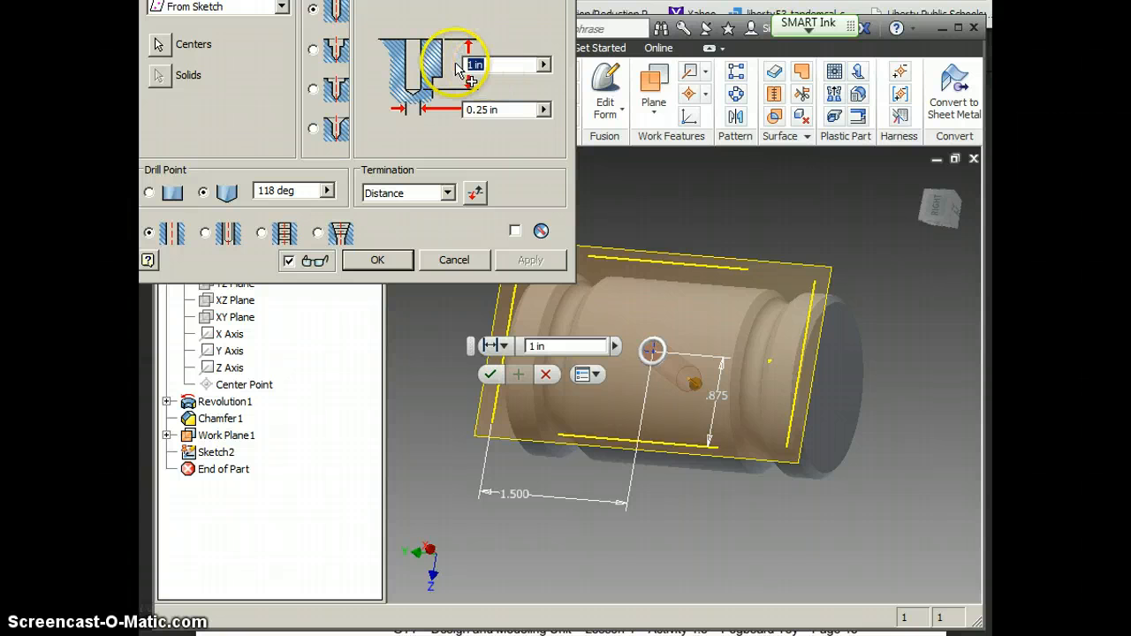
text(.875)
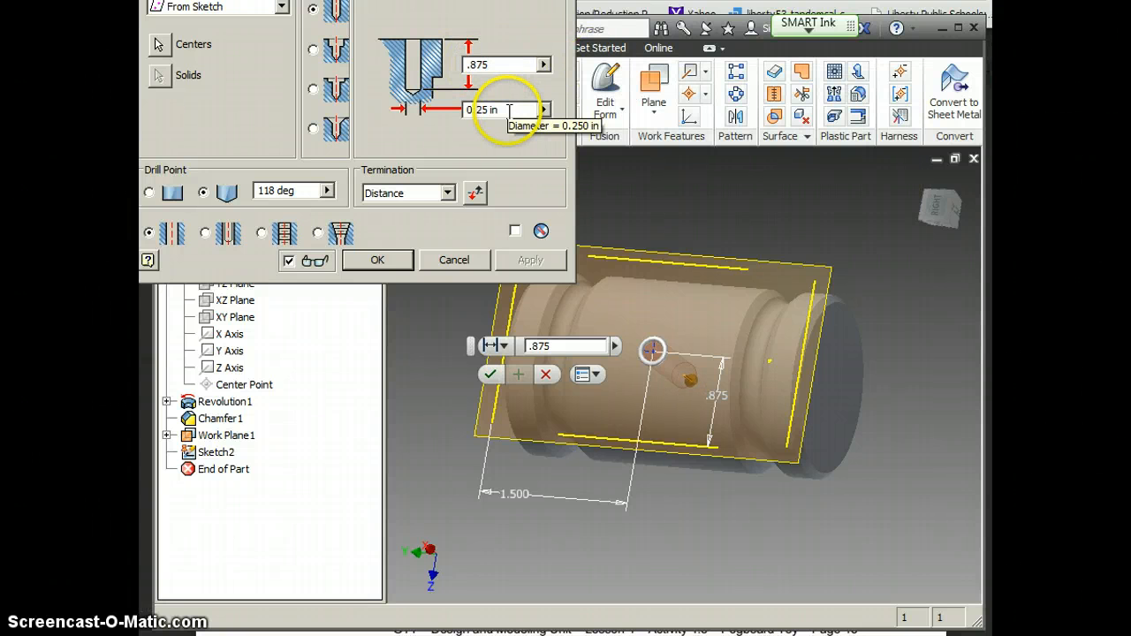
click(260, 233)
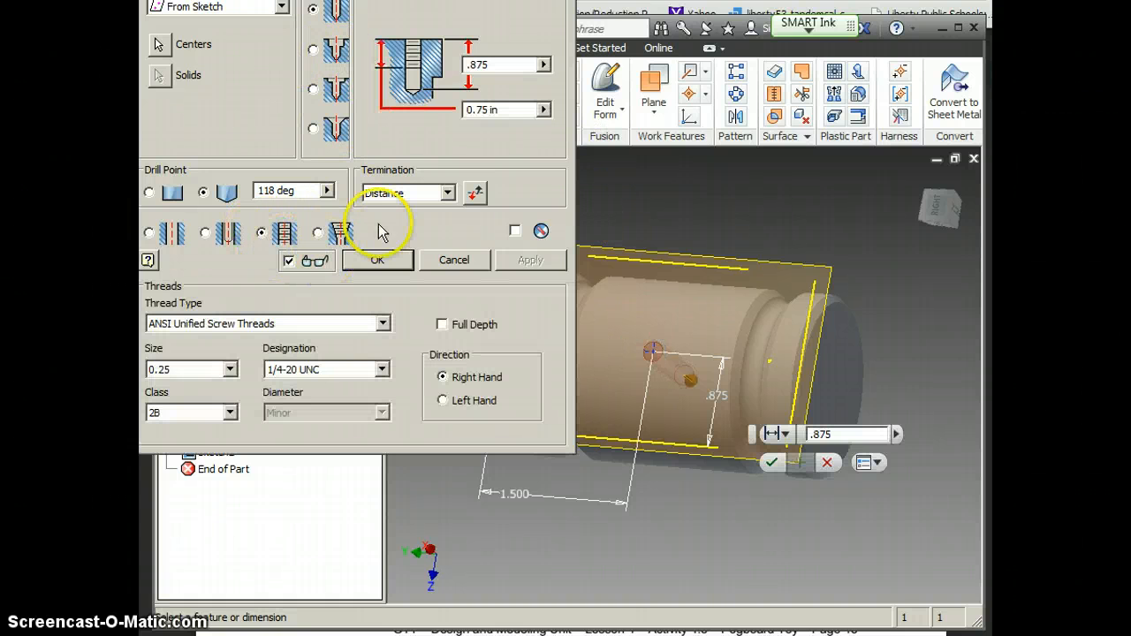
drag(498, 111, 454, 113)
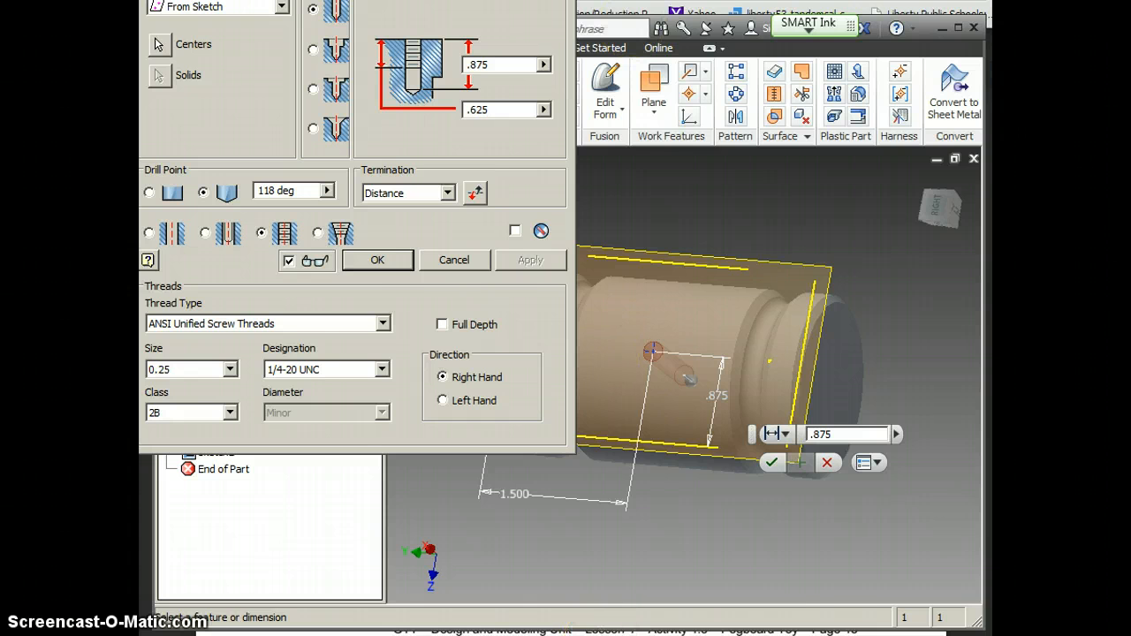
- Check the thread size in the activity document, set the hole's thread size to 0.625 with designation 5/8-11 UNC, and create the hole
click(517, 629)
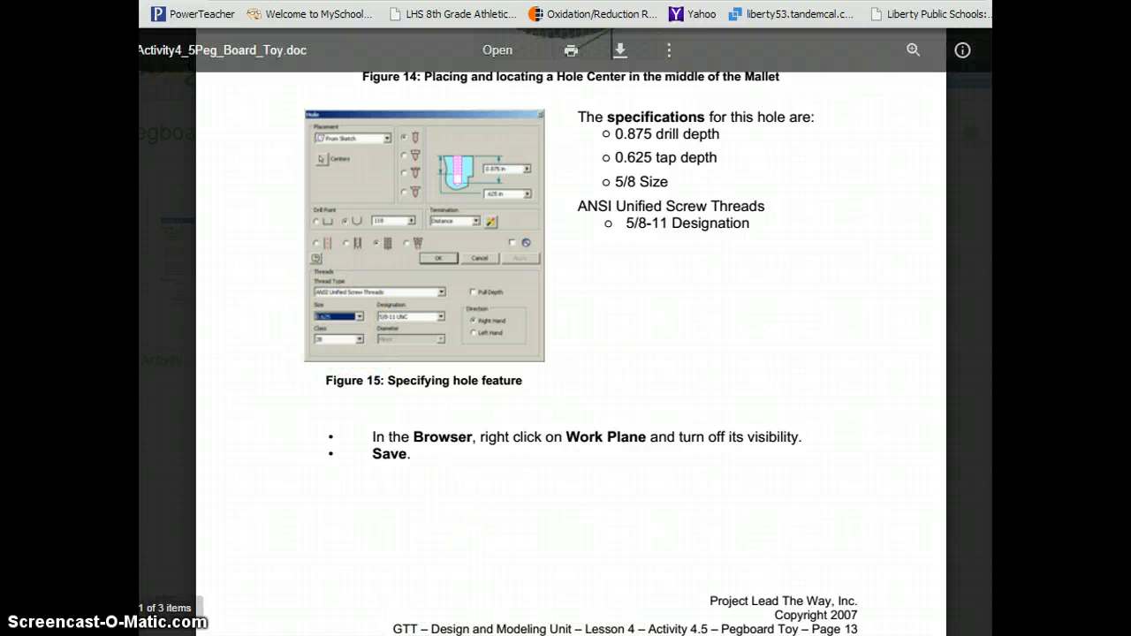
click(469, 633)
click(229, 369)
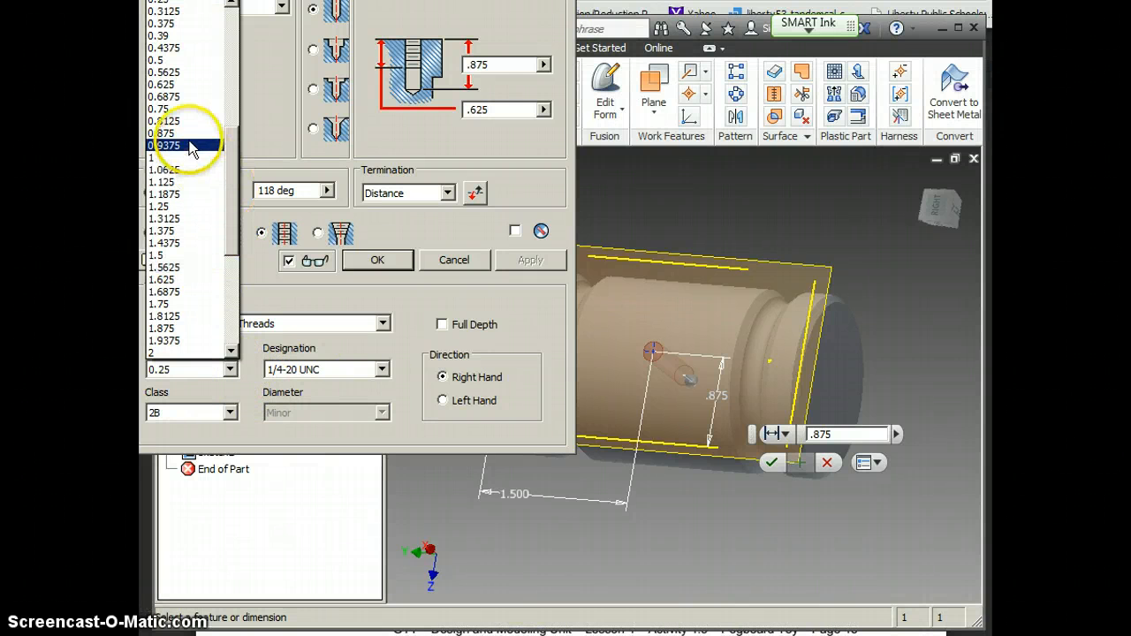
click(166, 85)
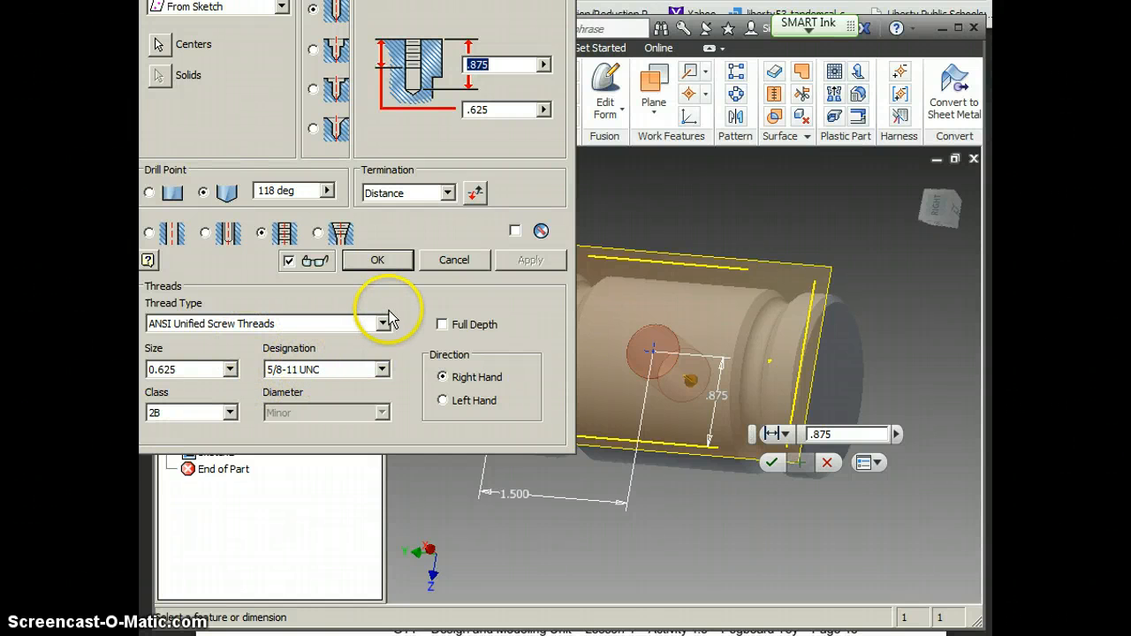
click(377, 261)
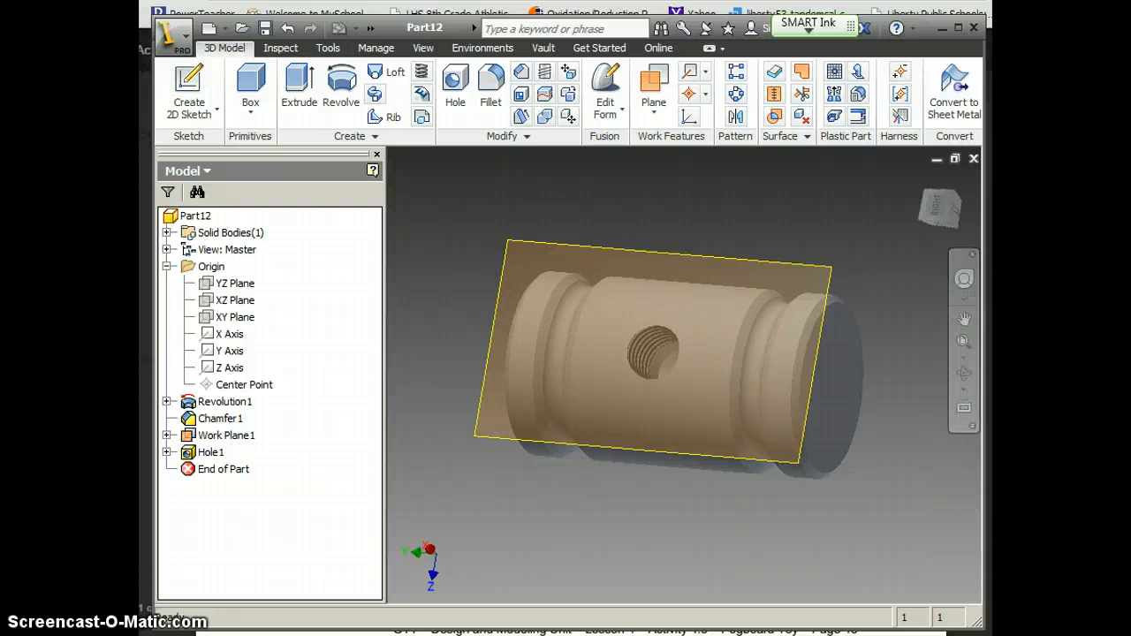
- Turn off the visibility of the tangent work plane, Work Plane1
click(964, 372)
drag(686, 374, 500, 361)
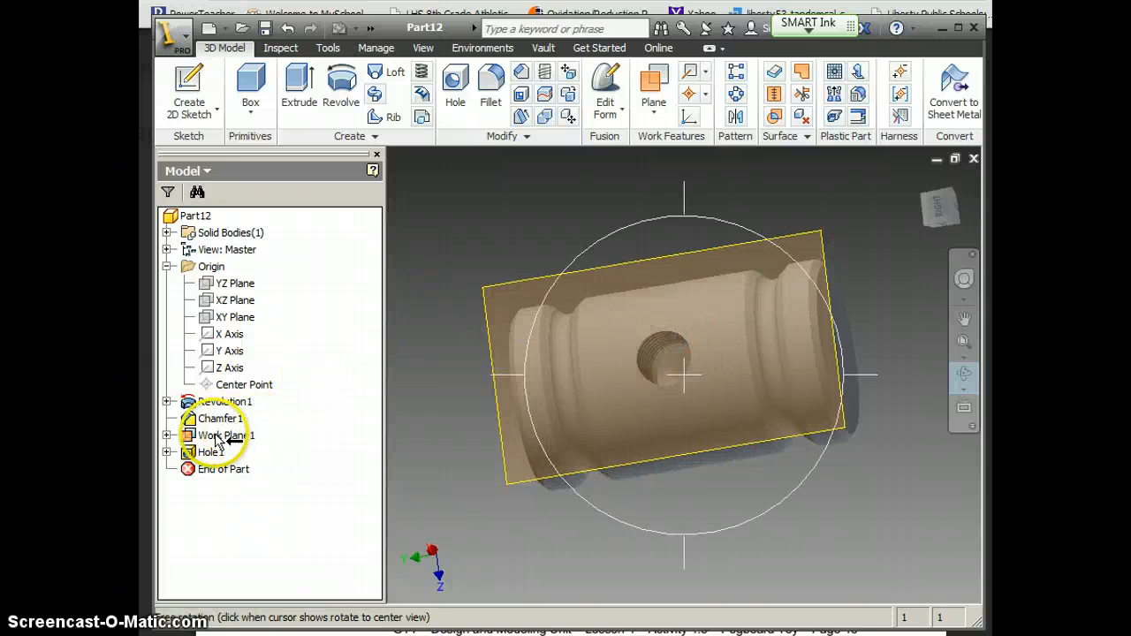
key(Escape)
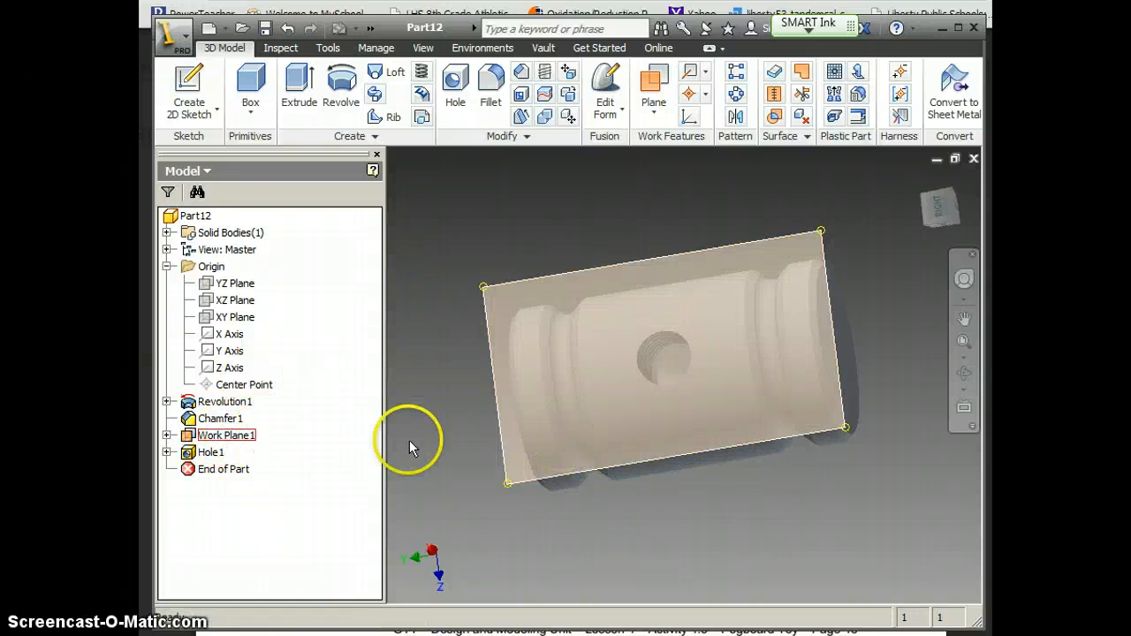
click(212, 437)
right_click(210, 440)
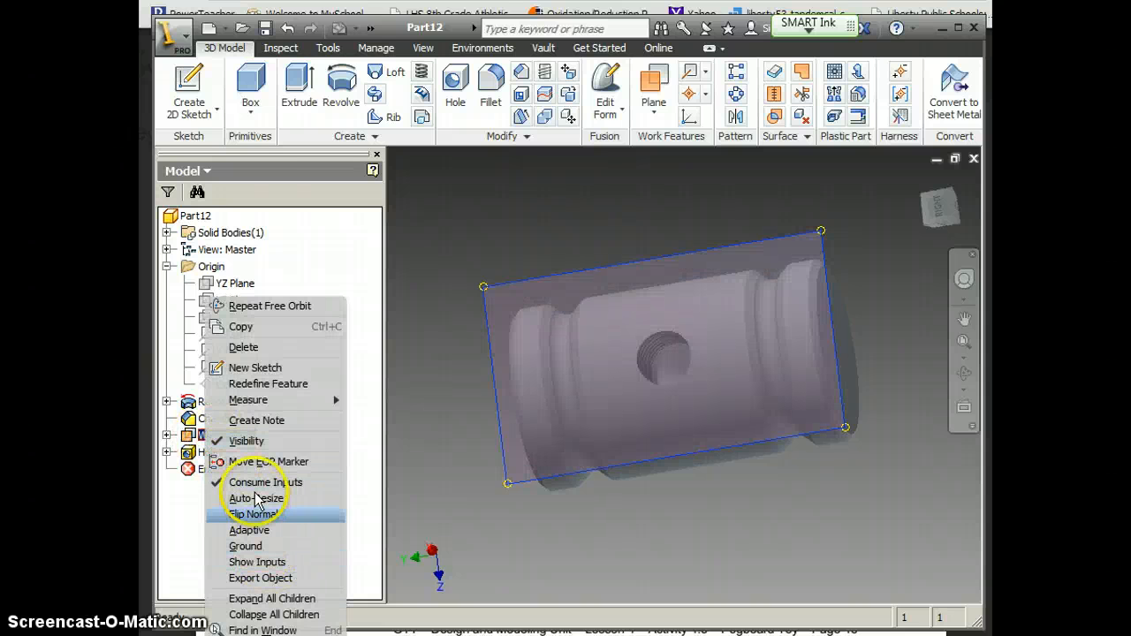
click(232, 443)
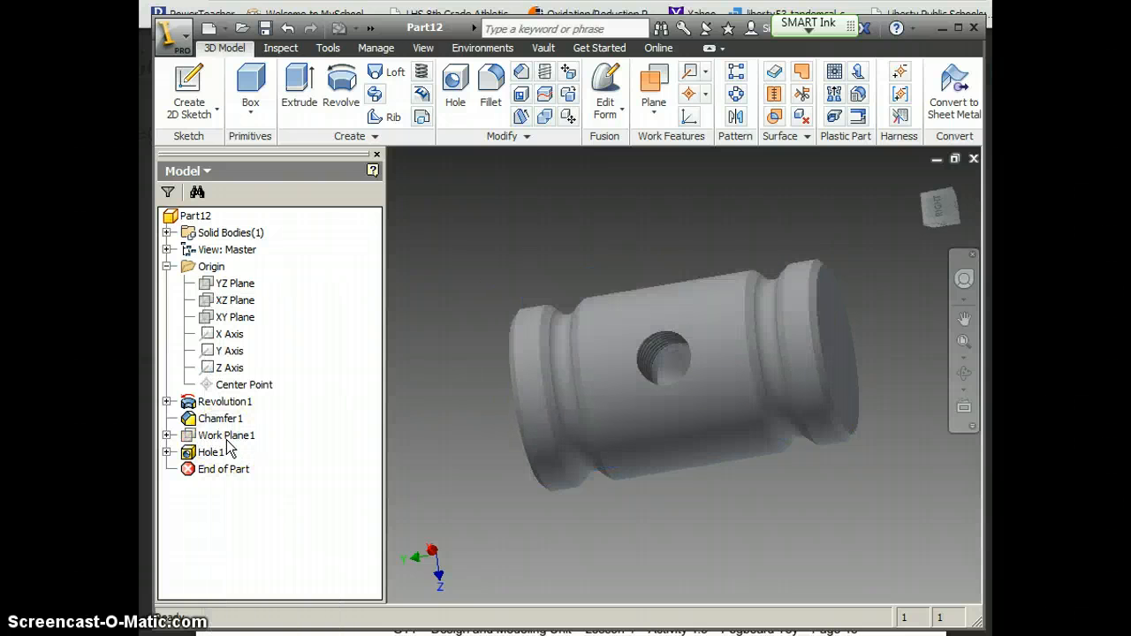
- Examine the finished mallet head and the threads inside its handle hole from an oblique angle
click(963, 374)
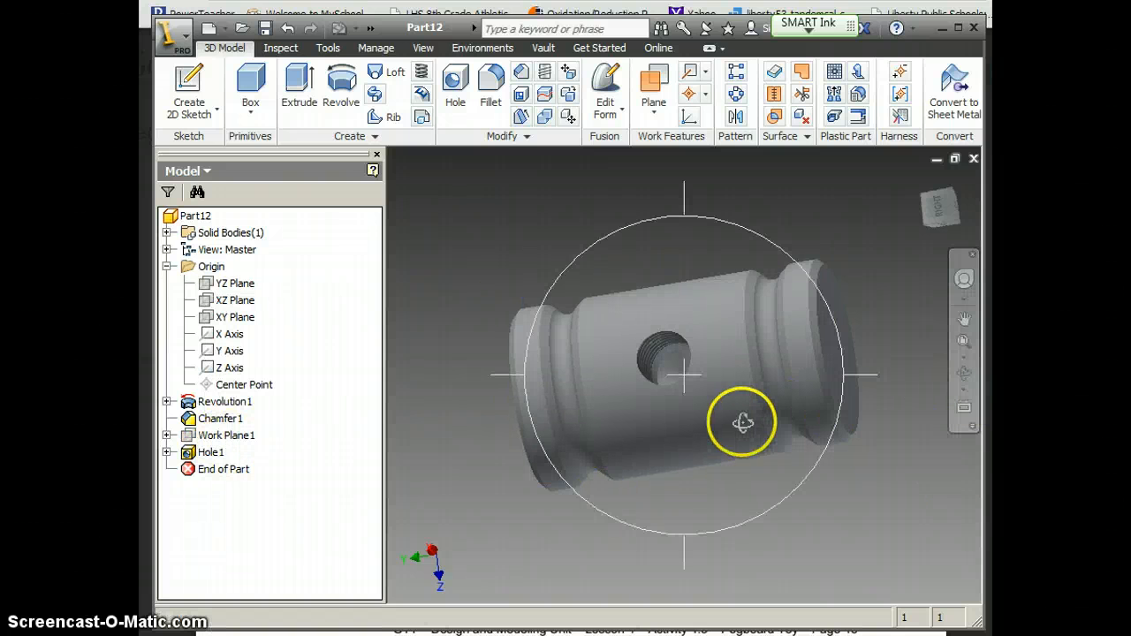
drag(675, 416, 687, 368)
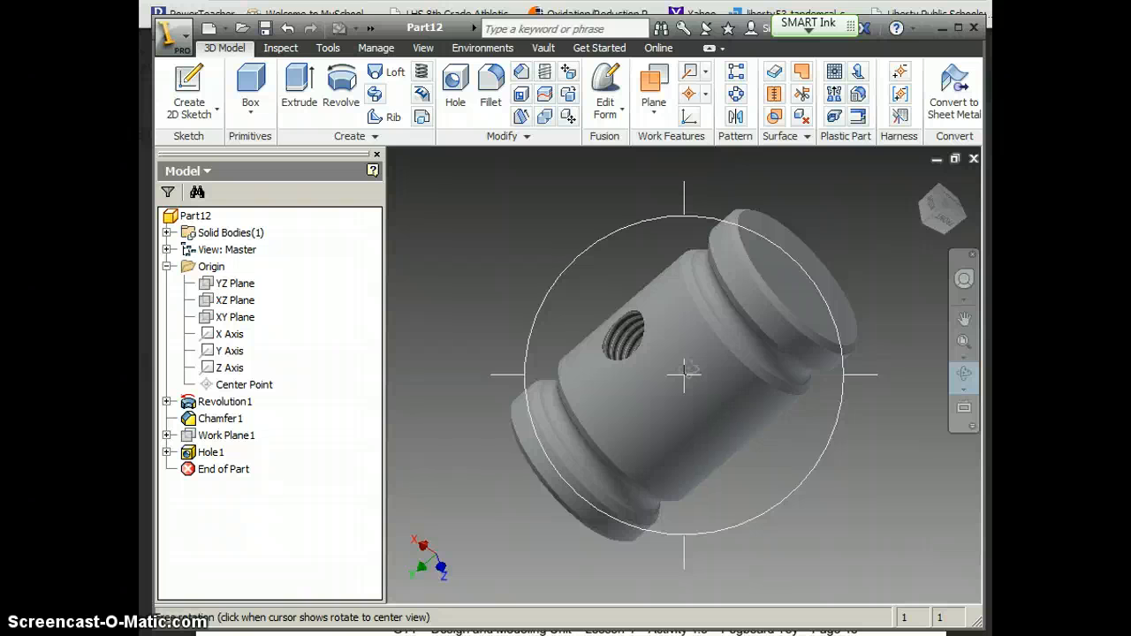
click(634, 316)
click(575, 260)
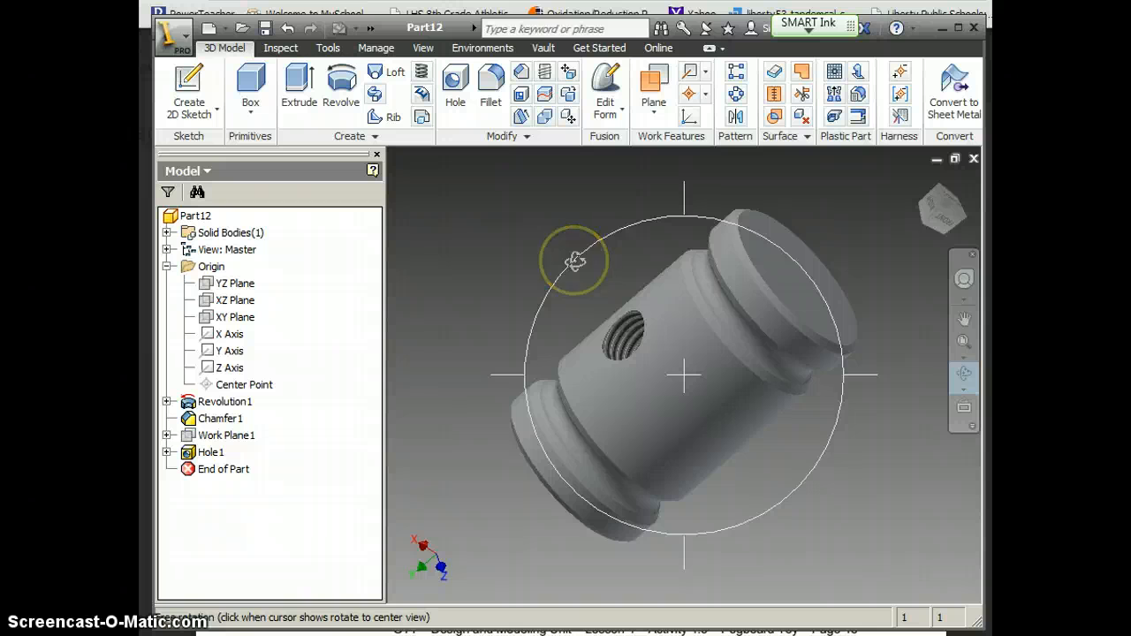
key(Escape)
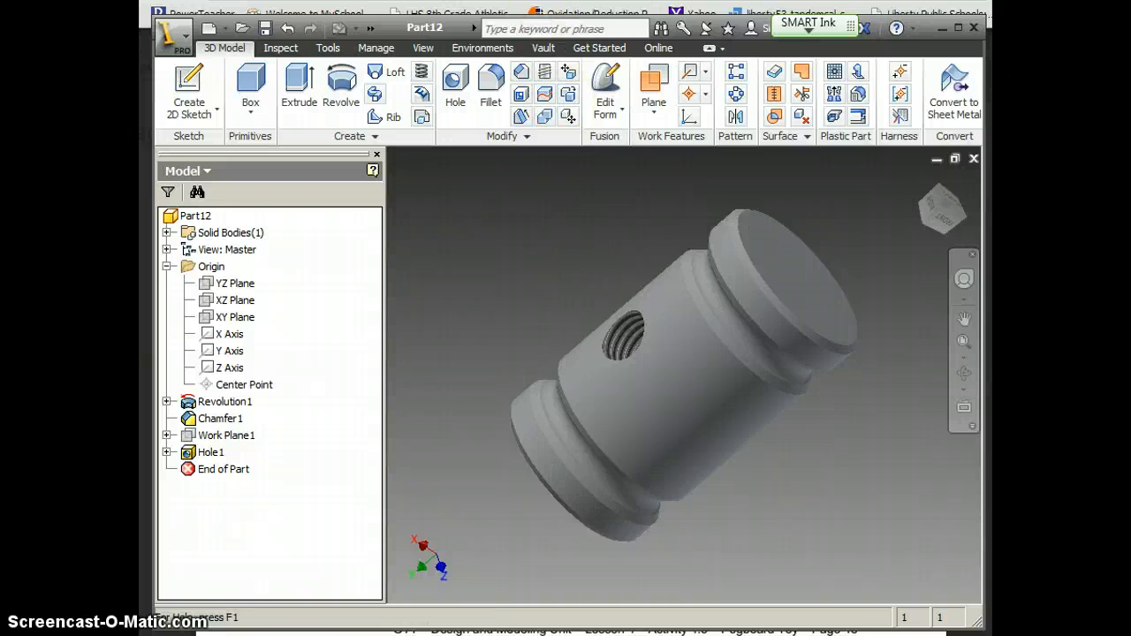